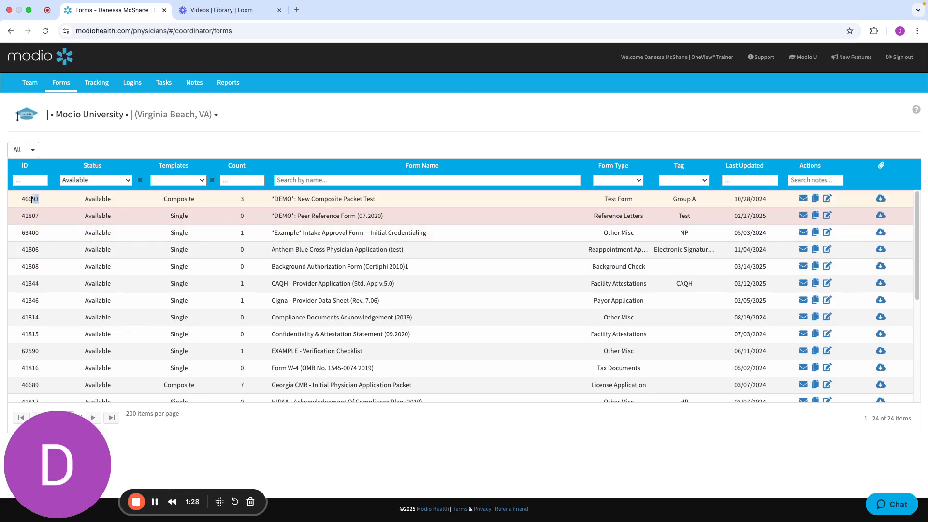
Examine the ID of the "*DEMO*: New Composite Packet Test" form and the list of templates bundled in it
{"action": "left_click_drag", "start_coordinate": [41, 199], "coordinate": [20, 202]}
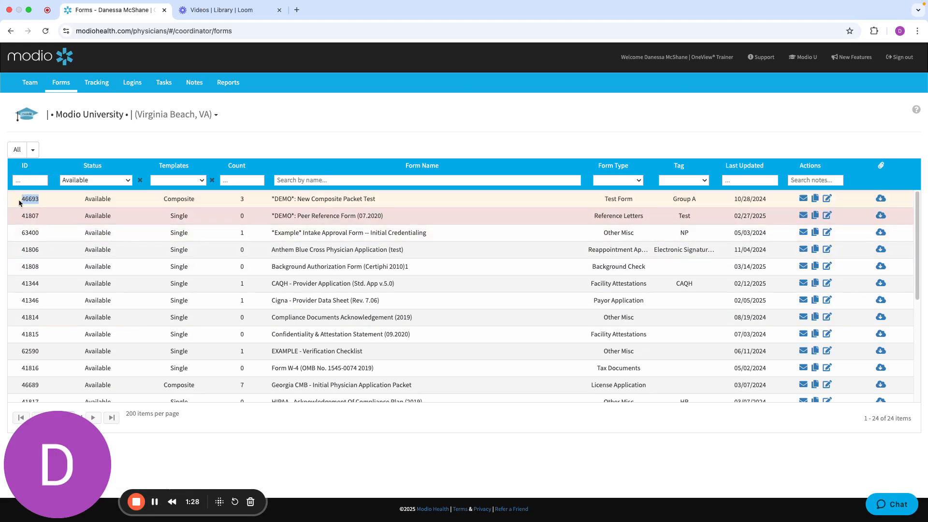
{"action": "left_click", "coordinate": [54, 216], "text": "shift"}
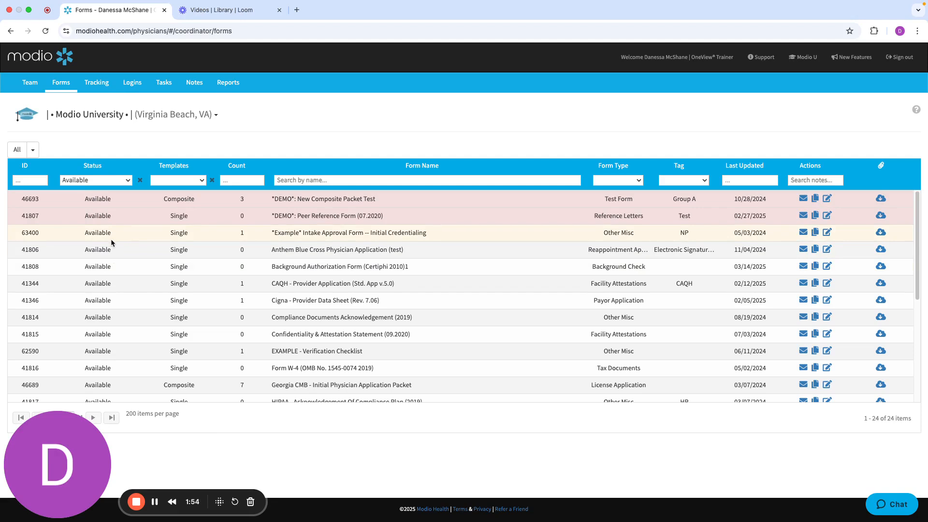
{"action": "left_click", "coordinate": [185, 186]}
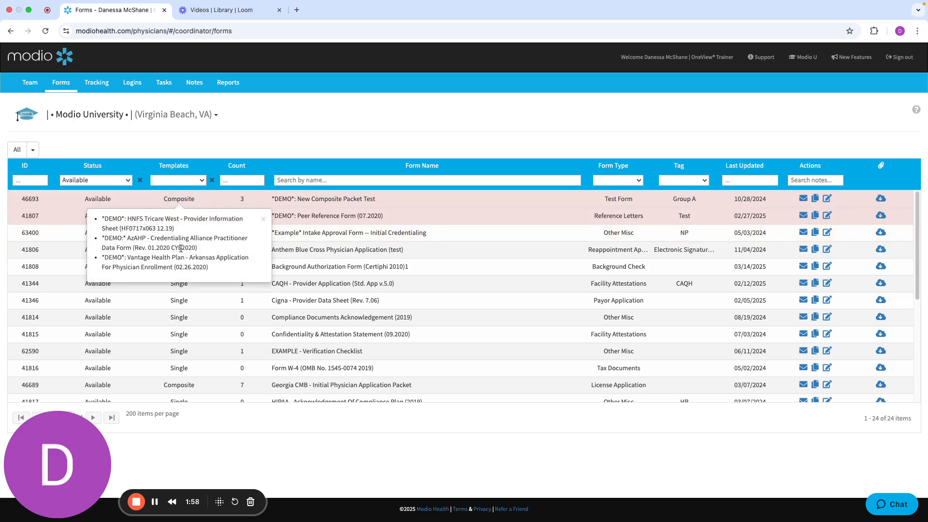
{"action": "left_click", "coordinate": [216, 131]}
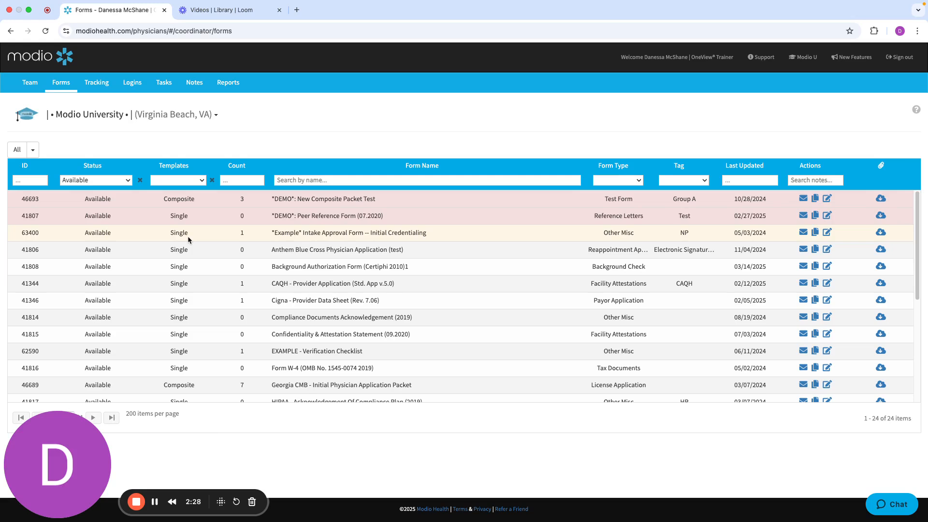
Filter the forms by template type All and check the templates contained in "*DEMO*: New Composite Packet Test"
{"action": "left_click", "coordinate": [187, 182]}
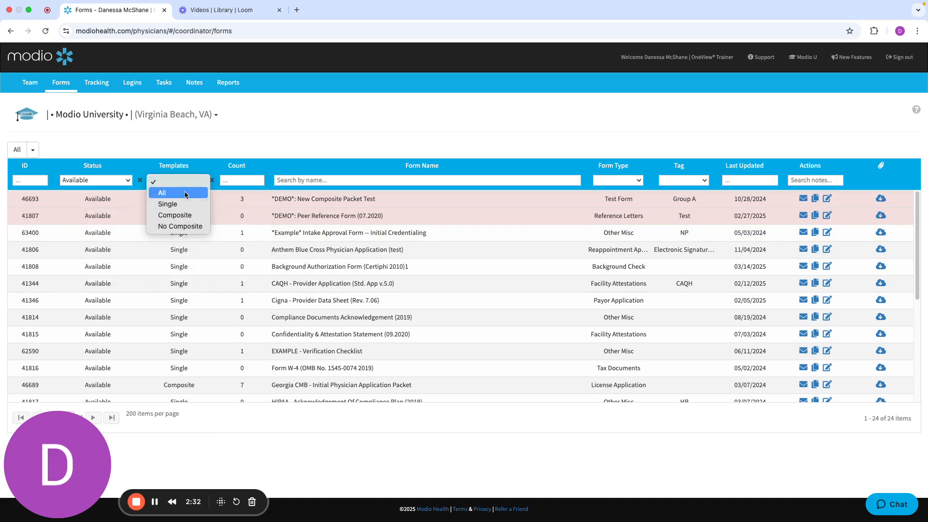
{"action": "left_click", "coordinate": [185, 193]}
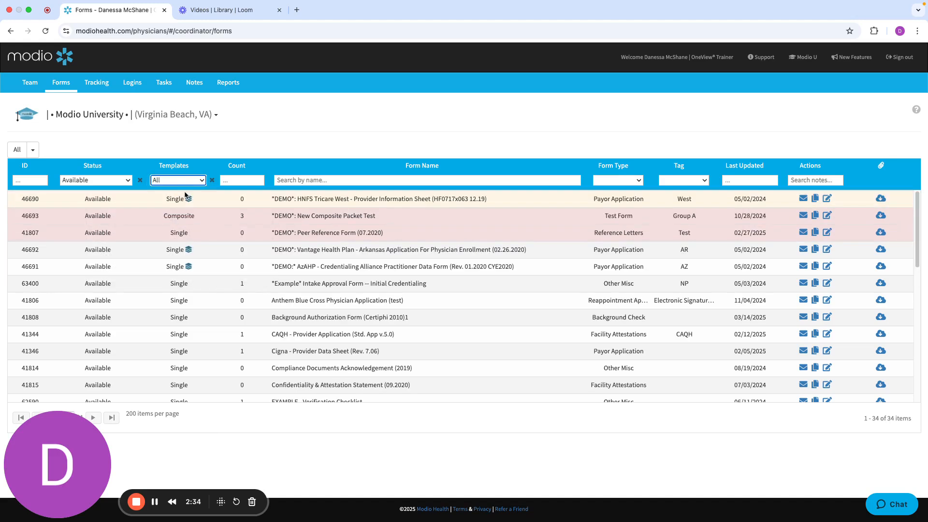
{"action": "left_click", "coordinate": [179, 216]}
{"action": "left_click", "coordinate": [263, 237]}
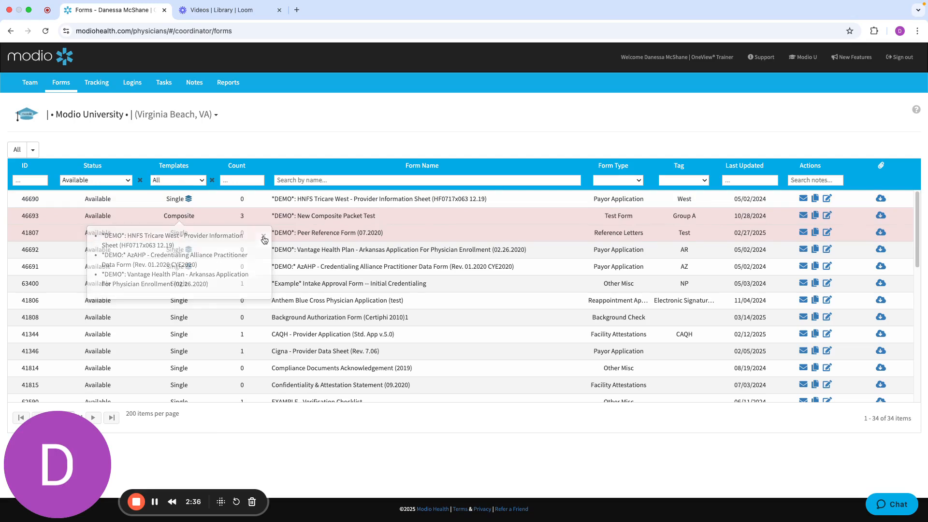
{"action": "mouse_move", "coordinate": [190, 201]}
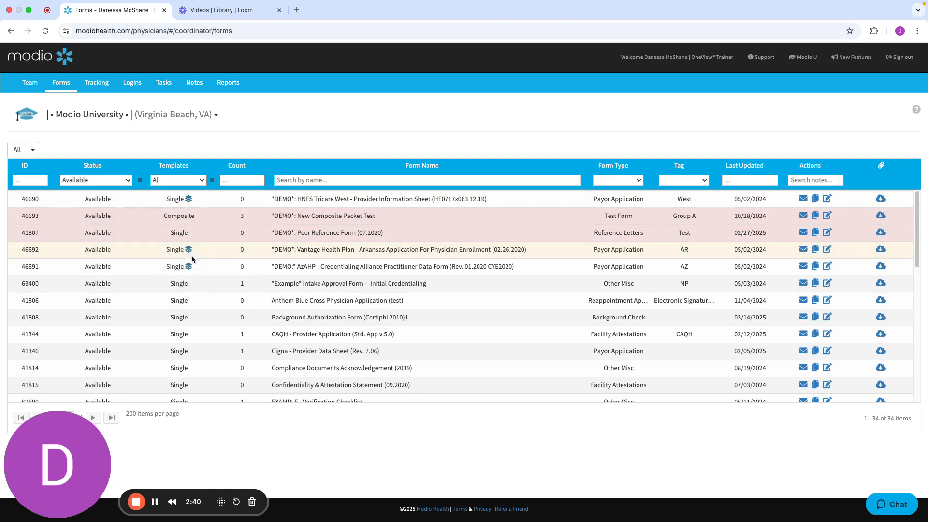
{"action": "left_click", "coordinate": [179, 216]}
{"action": "left_click", "coordinate": [264, 236]}
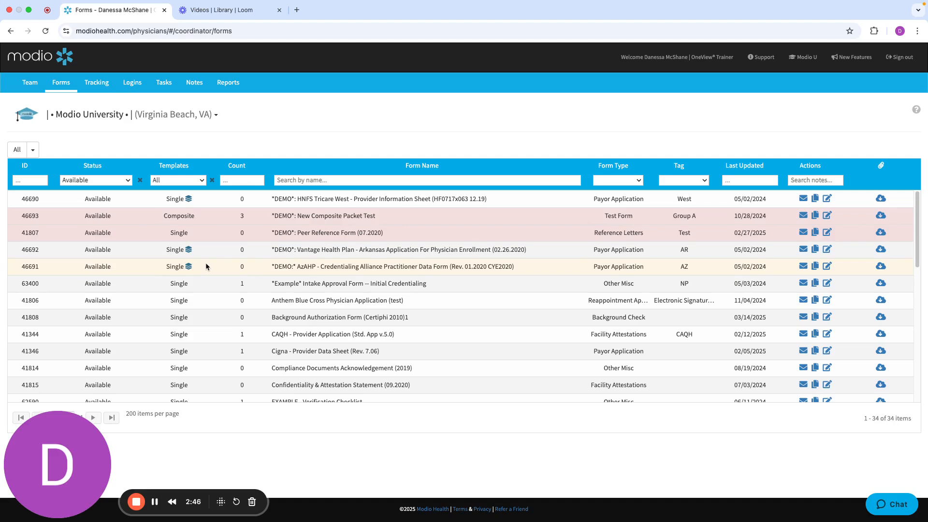
Clear the Templates filter and view the template lists of the New Composite Packet Test and Georgia CMB composite forms
{"action": "left_click", "coordinate": [212, 181]}
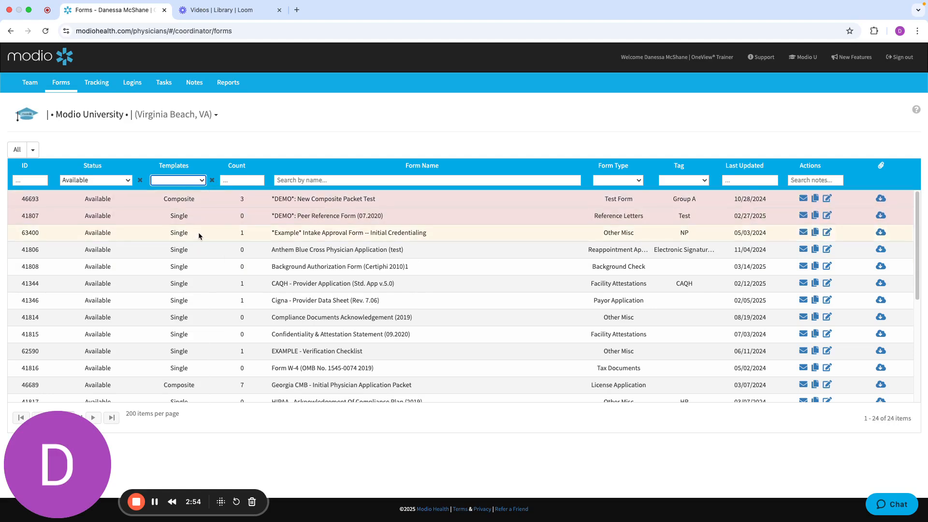
{"action": "left_click", "coordinate": [195, 200]}
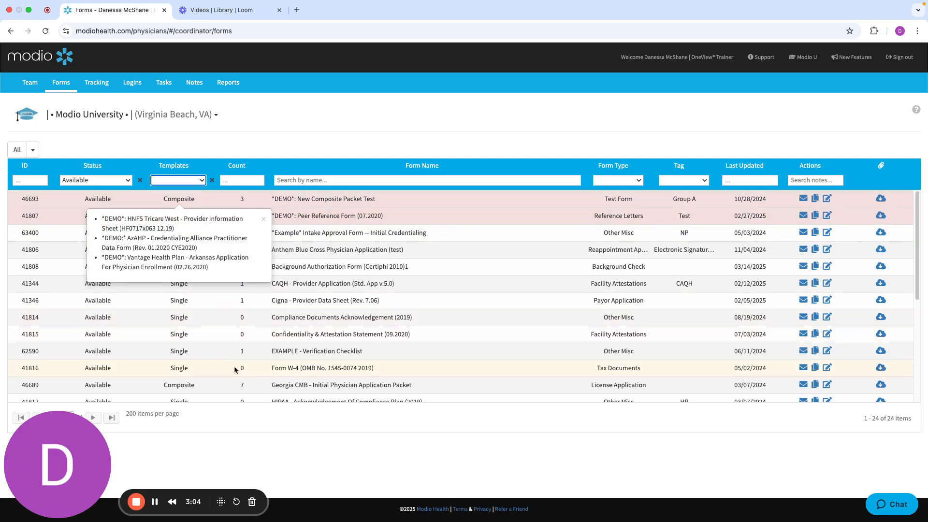
{"action": "left_click", "coordinate": [194, 385]}
{"action": "scroll", "coordinate": [191, 429], "scroll_direction": "down", "scroll_amount": 3}
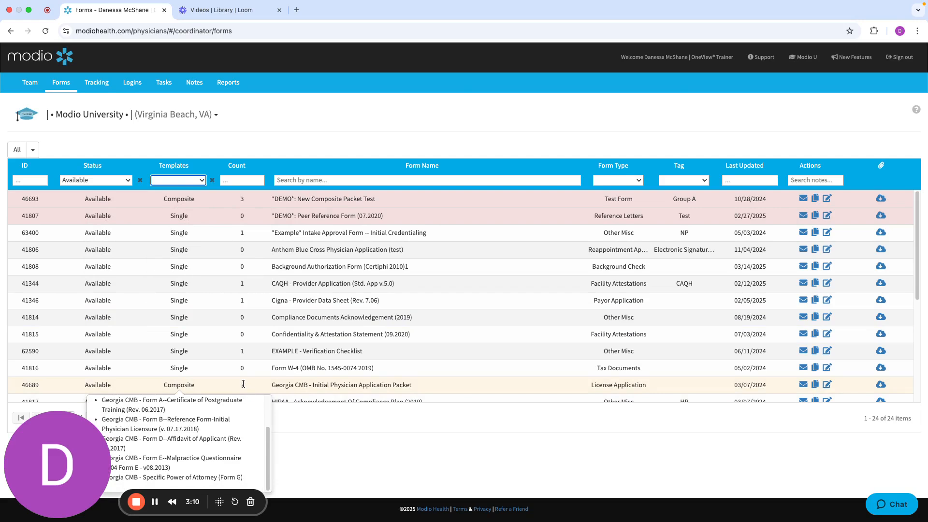
Look over the form name search and the form types available for filtering, leaving both filters empty
{"action": "left_click", "coordinate": [372, 181]}
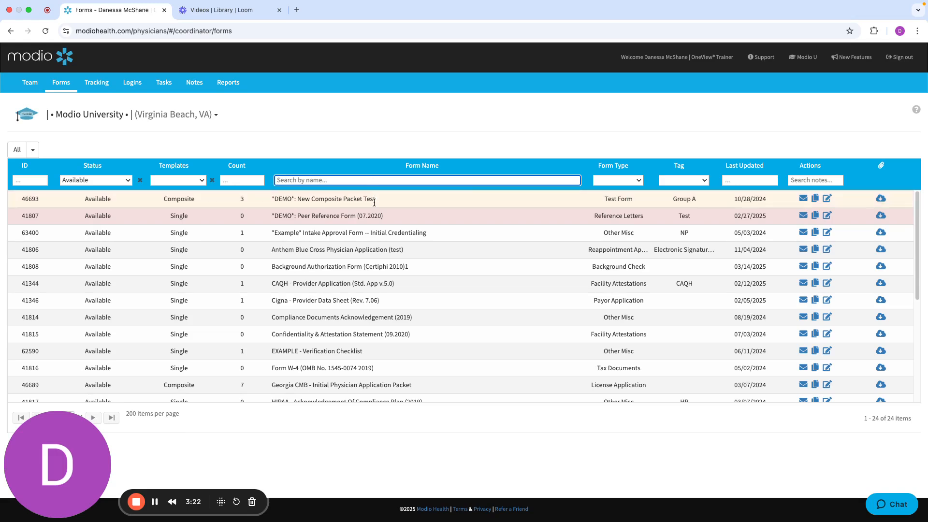
{"action": "left_click", "coordinate": [602, 179]}
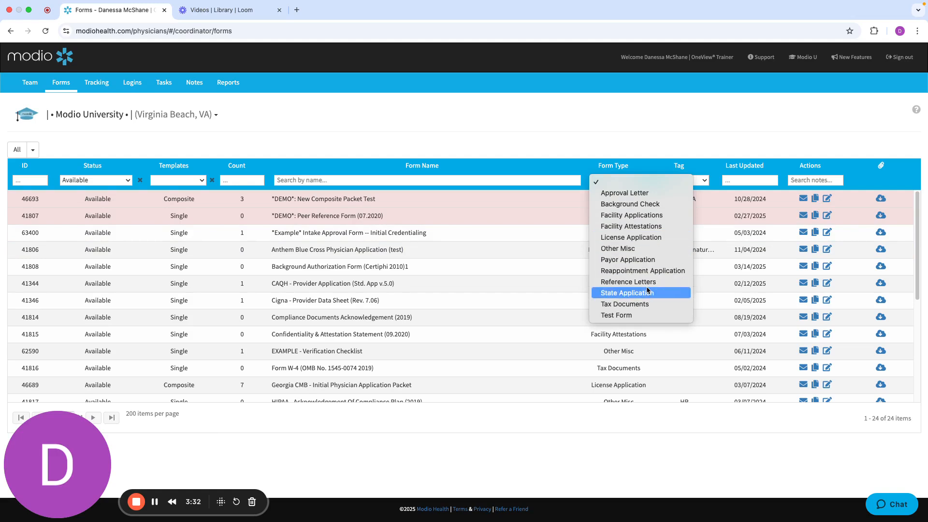
{"action": "left_click", "coordinate": [656, 136]}
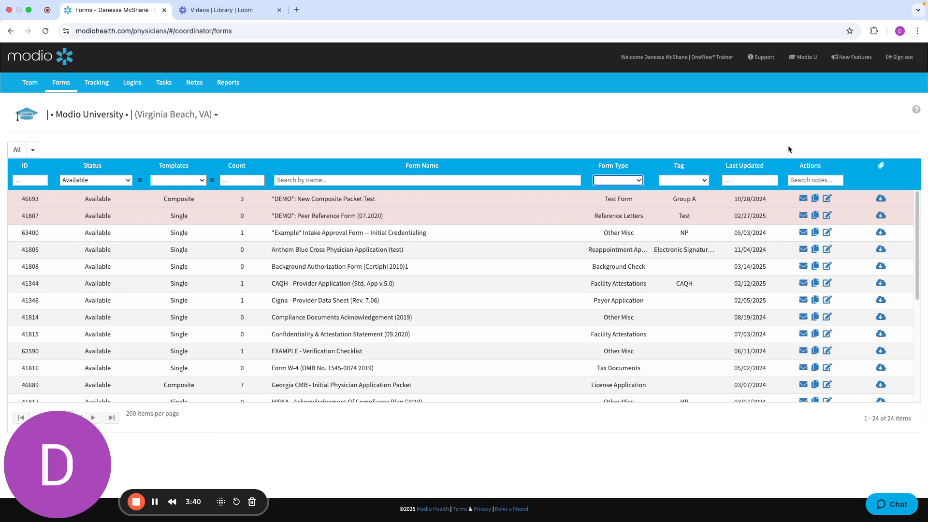
Open "*DEMO*: New Composite Packet Test" for editing and keep its form name as "*DEMO*: New Composite Packet Test"
{"action": "left_click", "coordinate": [827, 201]}
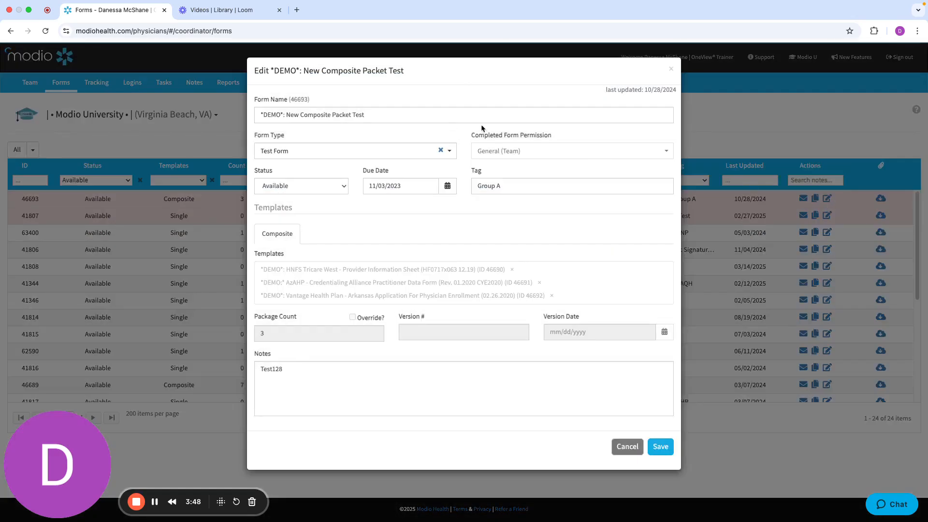
{"action": "left_click", "coordinate": [382, 118]}
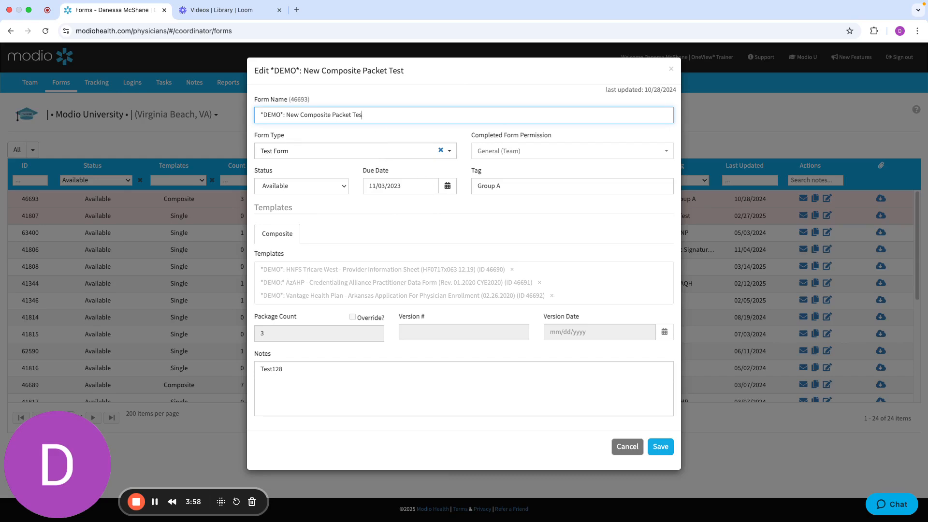
{"action": "type", "text": "t"}
Browse the form types that can be assigned to the composite packet without choosing one
{"action": "left_click", "coordinate": [322, 155]}
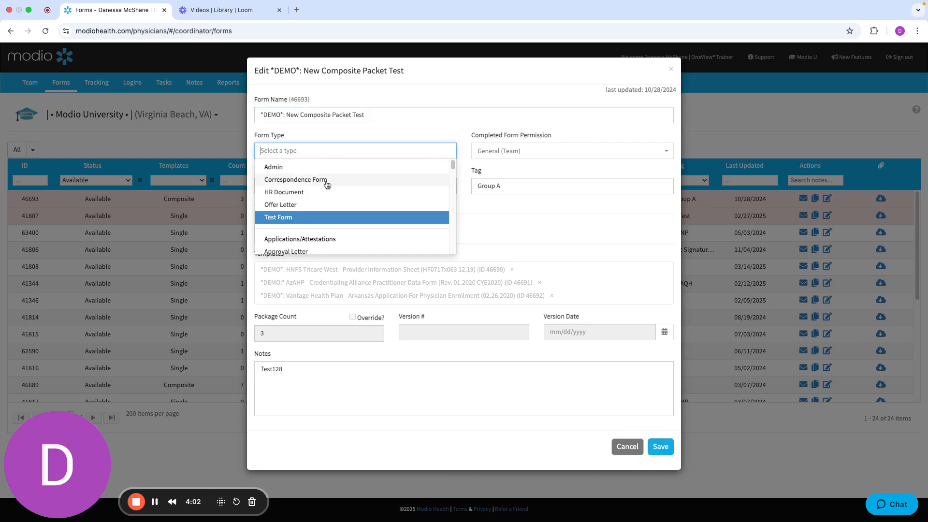
{"action": "scroll", "coordinate": [327, 186], "scroll_direction": "down", "scroll_amount": 4}
{"action": "scroll", "coordinate": [327, 186], "scroll_direction": "down", "scroll_amount": 3}
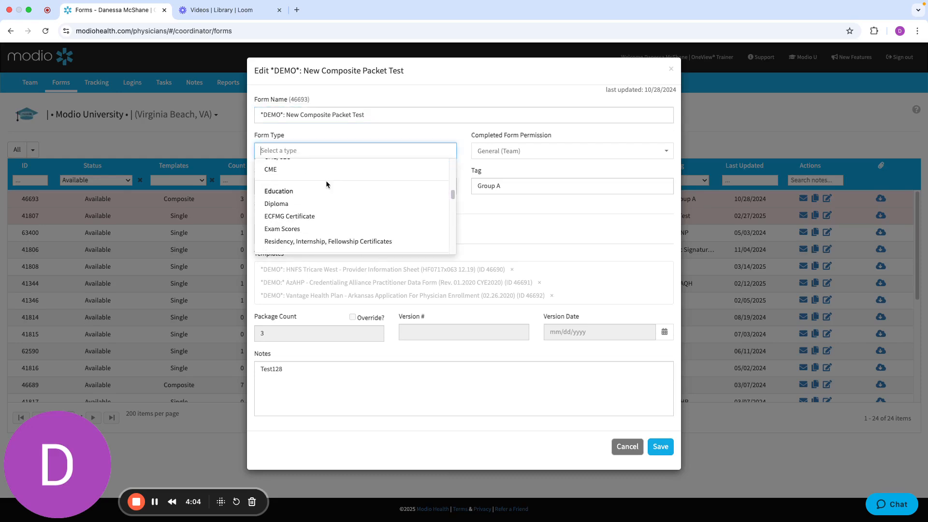
{"action": "left_click", "coordinate": [504, 209]}
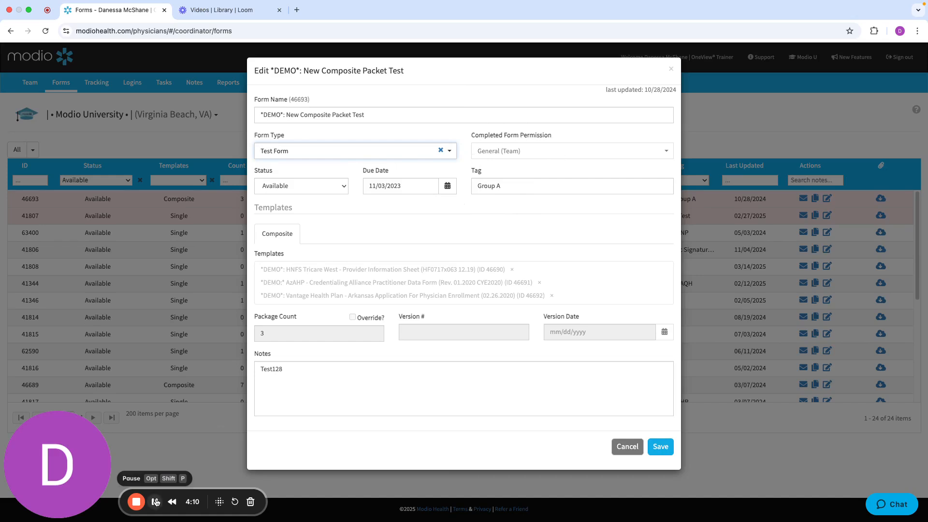
{"action": "left_click", "coordinate": [156, 501]}
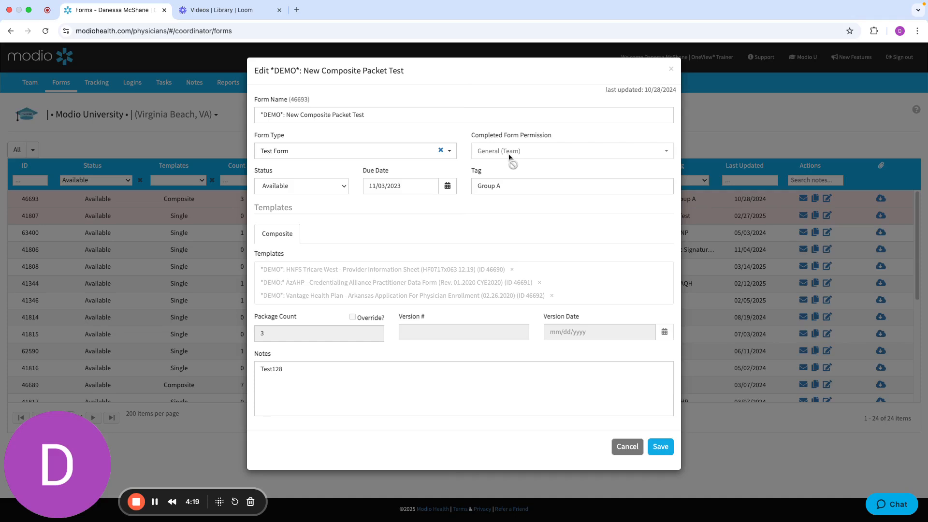
Set the composite packet's form type to AMA Profile after trying ECFMG Certificate
{"action": "left_click", "coordinate": [391, 148]}
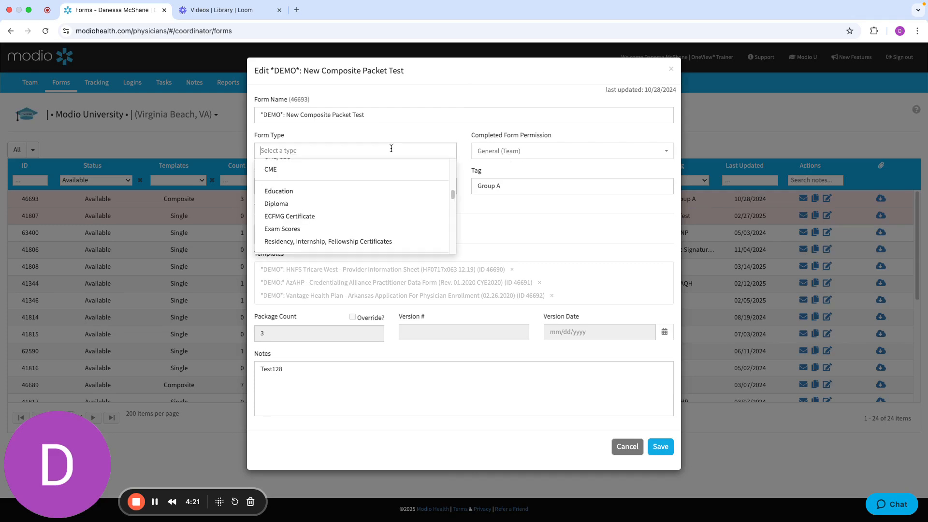
{"action": "left_click", "coordinate": [377, 222]}
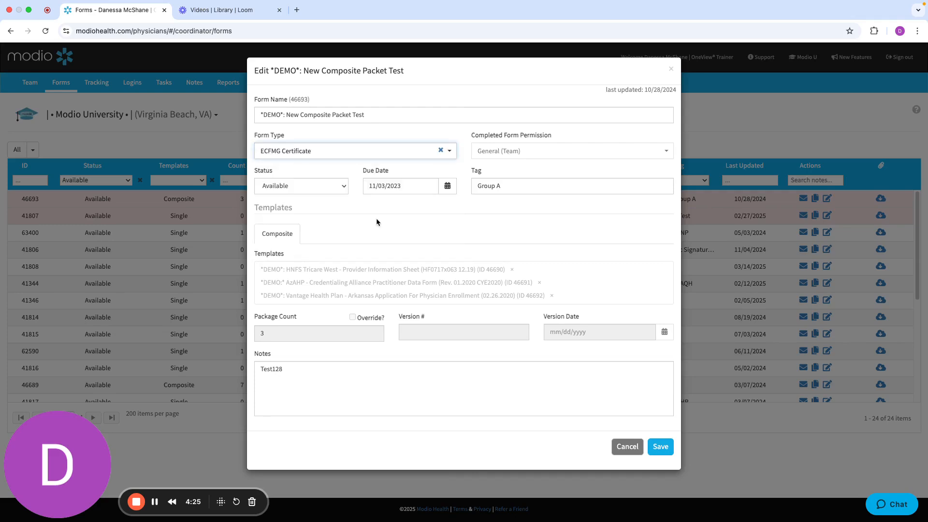
{"action": "left_click", "coordinate": [352, 150]}
{"action": "left_click", "coordinate": [321, 147]}
{"action": "left_click", "coordinate": [320, 146]}
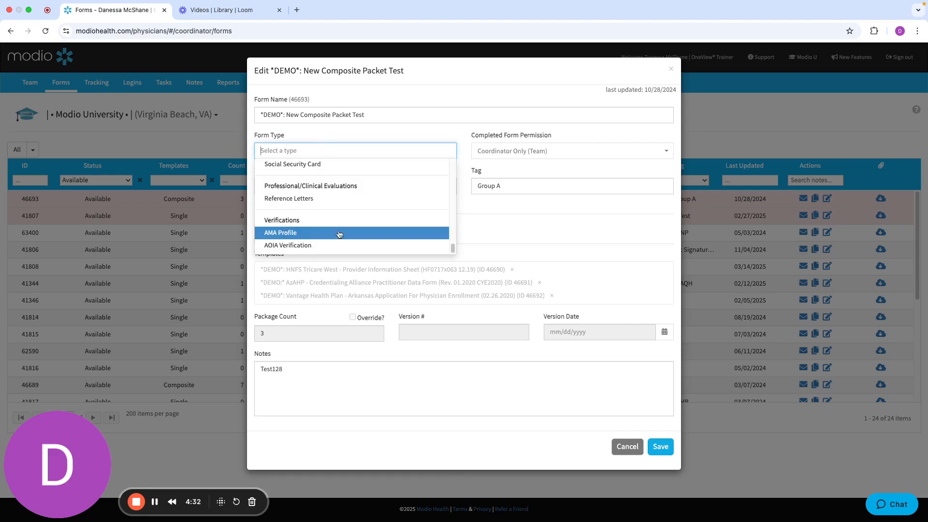
{"action": "left_click", "coordinate": [365, 236]}
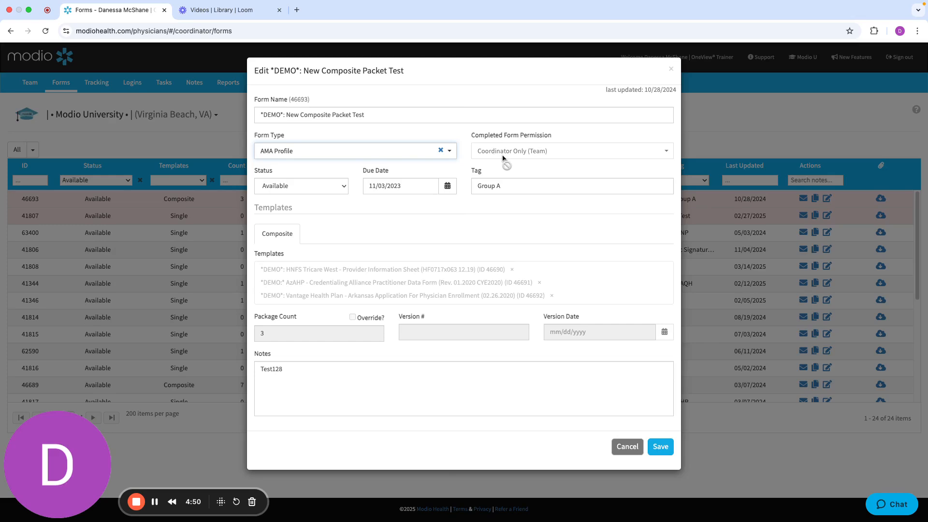
Review the packet's Due Date, Tag and Notes fields and save the form details
{"action": "left_click_drag", "start_coordinate": [395, 170], "coordinate": [360, 168]}
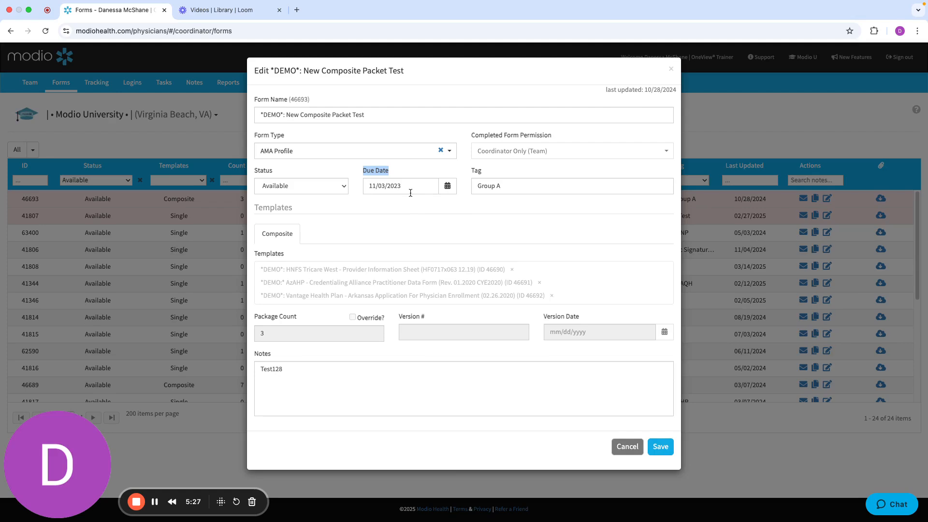
{"action": "left_click", "coordinate": [513, 190]}
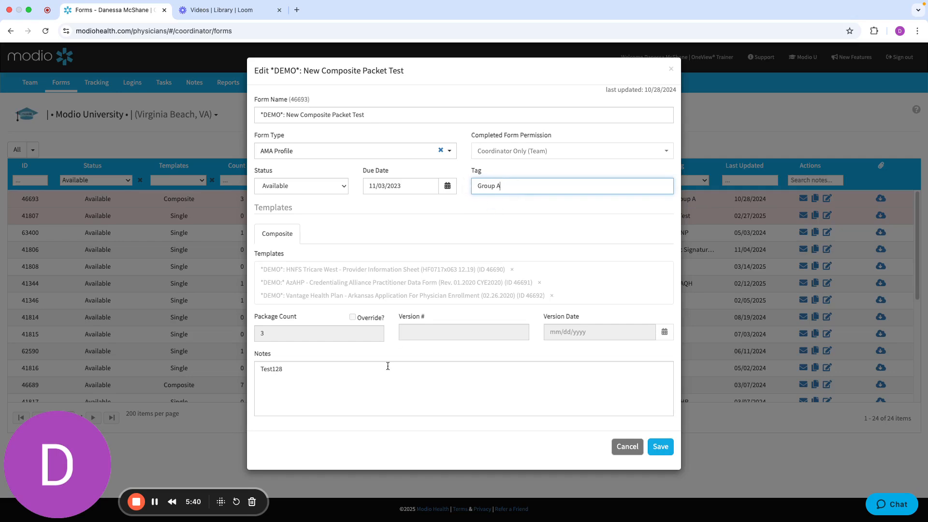
{"action": "left_click", "coordinate": [297, 371]}
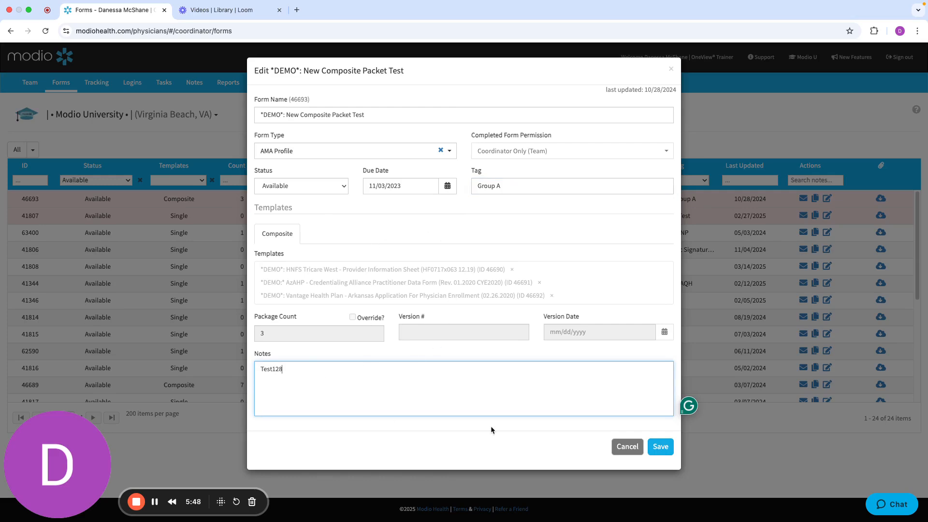
{"action": "left_click", "coordinate": [660, 448]}
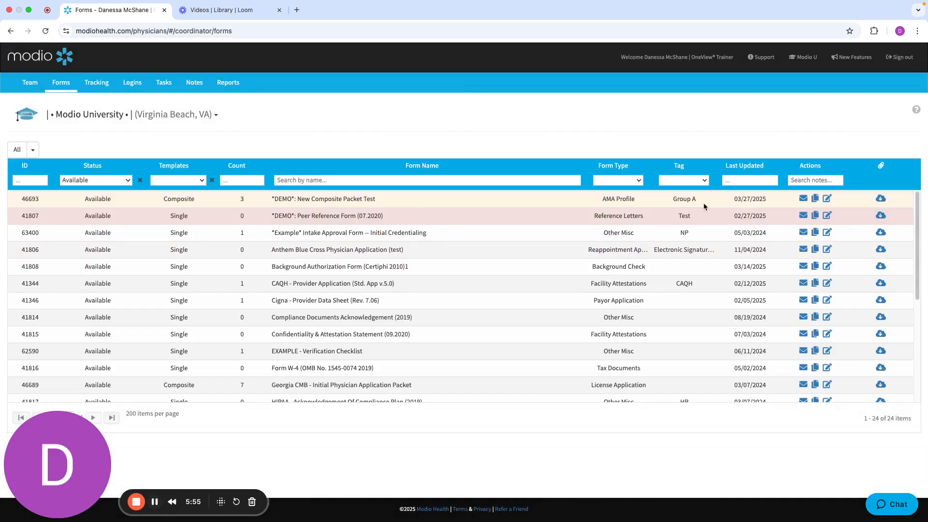
Start sending the "*DEMO*: New Composite Packet Test" form and find the provider by surname to prefill it for
{"action": "left_click", "coordinate": [679, 214]}
{"action": "left_click", "coordinate": [723, 217]}
{"action": "left_click", "coordinate": [803, 199]}
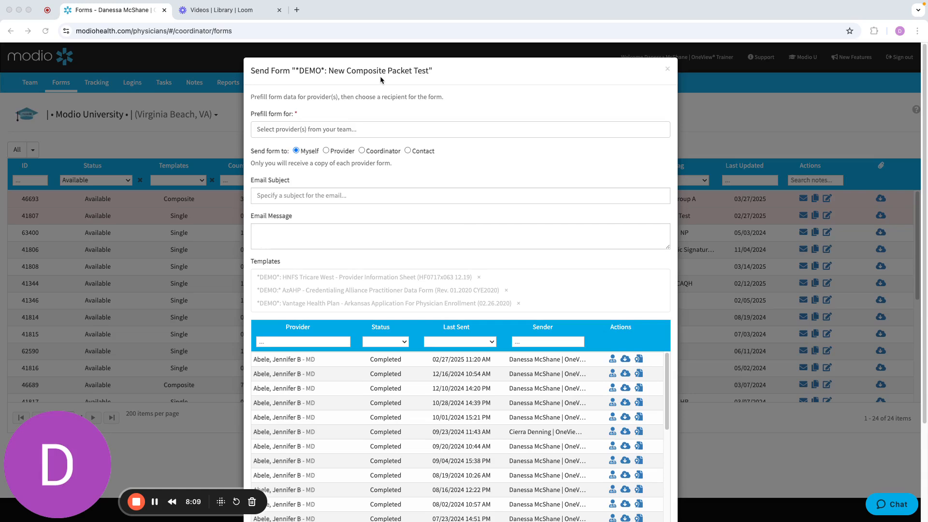
{"action": "left_click", "coordinate": [320, 129]}
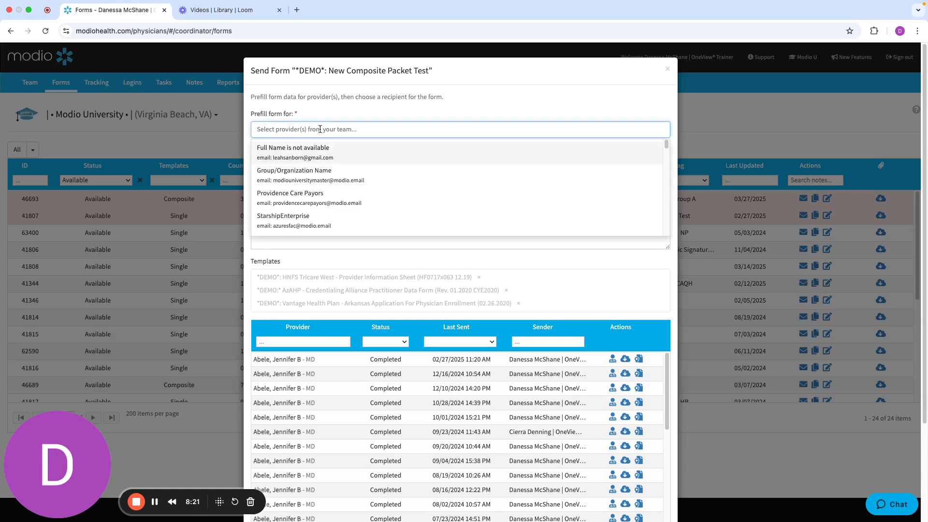
{"action": "type", "text": "abe"}
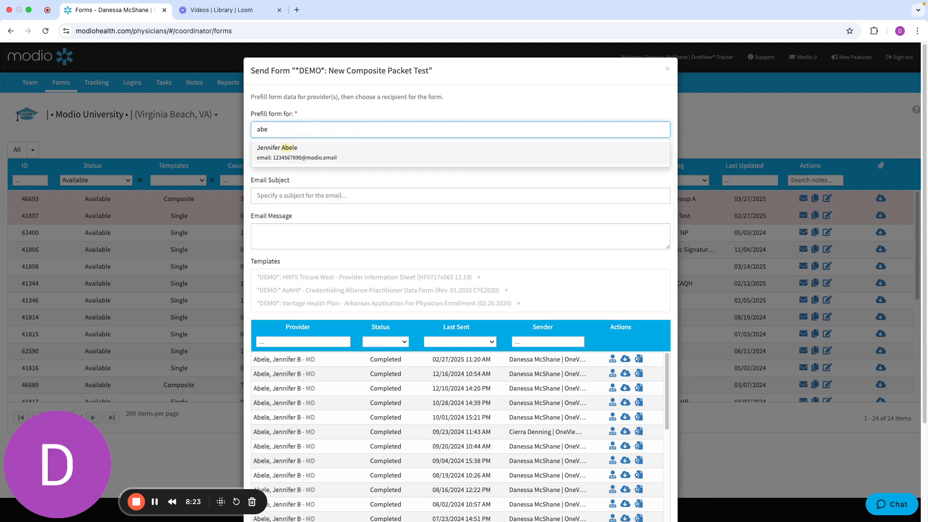
{"action": "left_click", "coordinate": [325, 157]}
{"action": "left_click", "coordinate": [375, 112]}
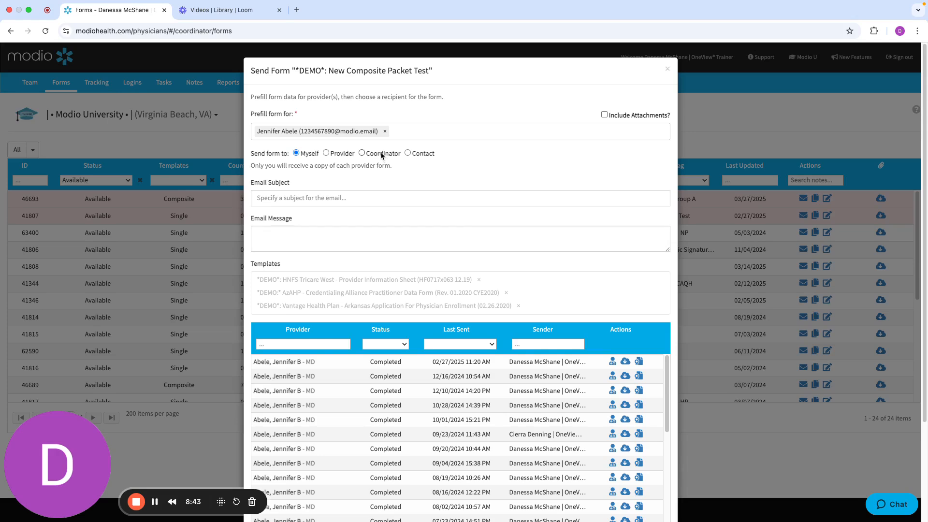
Set the composite packet to go to a coordinator and select one from the coordinator list
{"action": "left_click", "coordinate": [361, 153]}
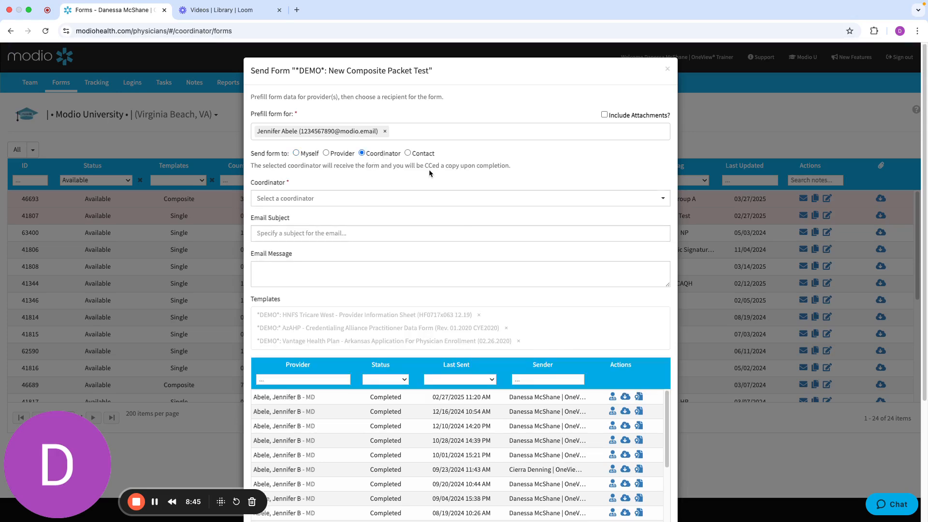
{"action": "left_click", "coordinate": [418, 198]}
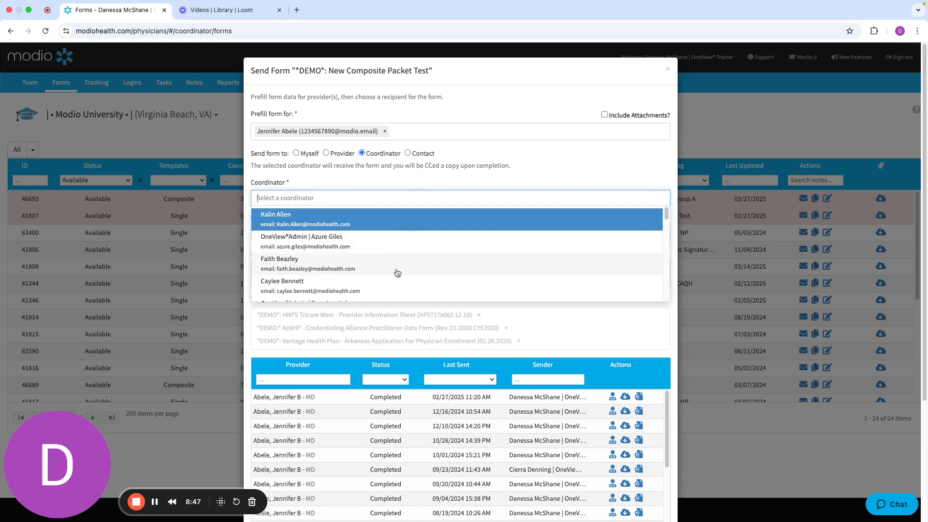
{"action": "left_click", "coordinate": [389, 289]}
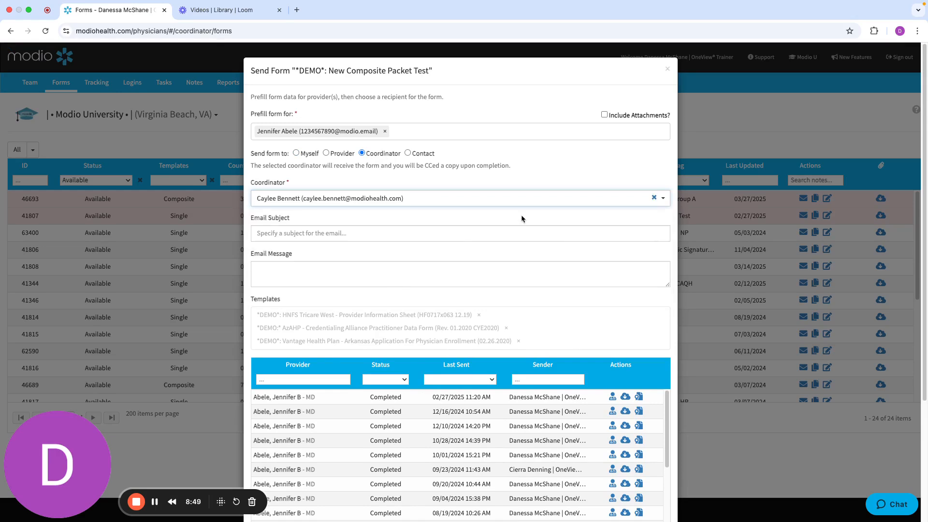
Try the Provider and Contact recipient options, look through the available contacts and close the form without sending
{"action": "left_click", "coordinate": [326, 153]}
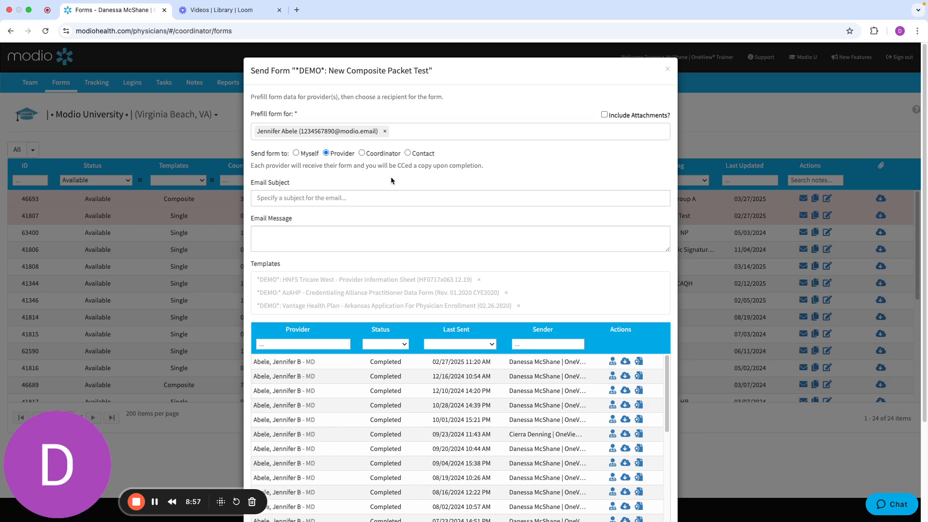
{"action": "left_click", "coordinate": [407, 153]}
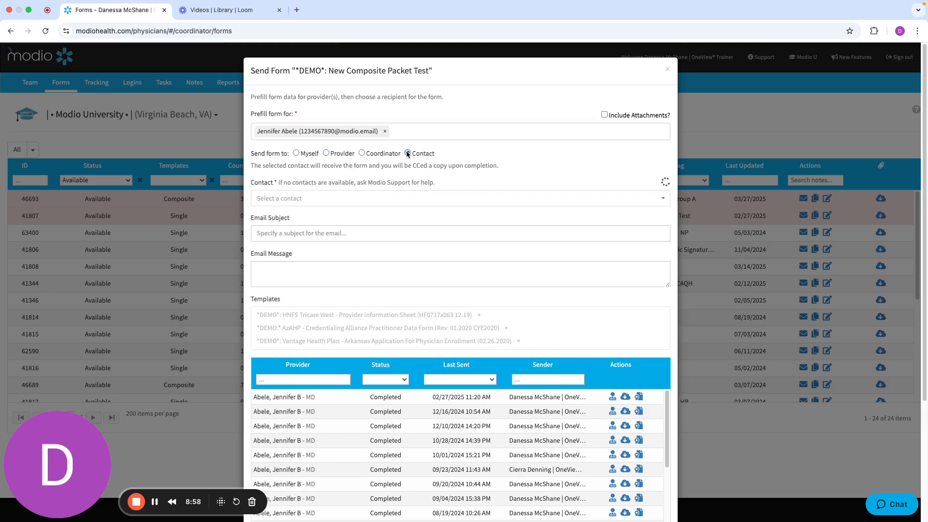
{"action": "left_click", "coordinate": [335, 198]}
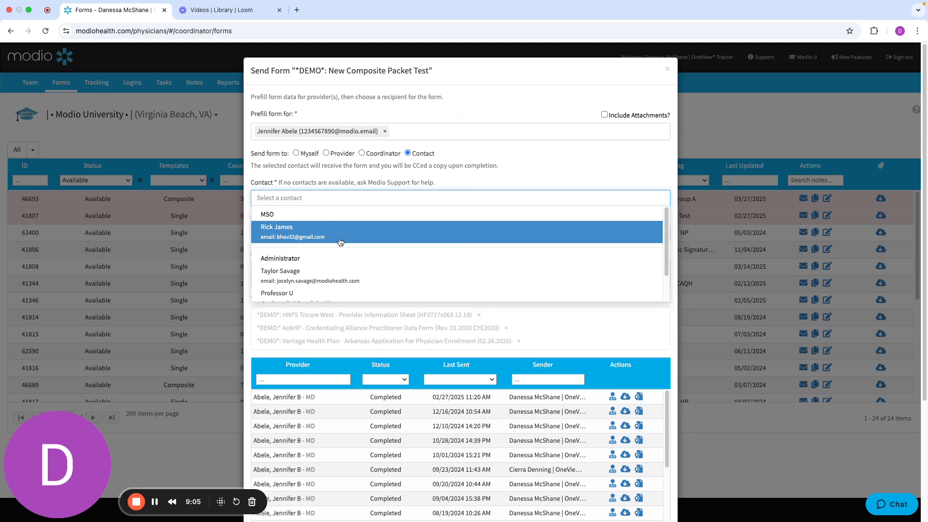
{"action": "left_click", "coordinate": [523, 158]}
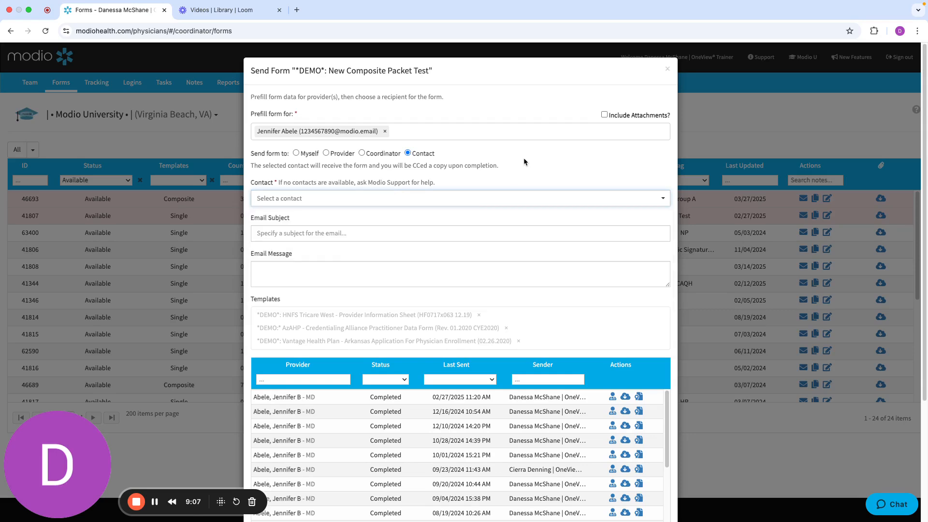
{"action": "left_click", "coordinate": [154, 502]}
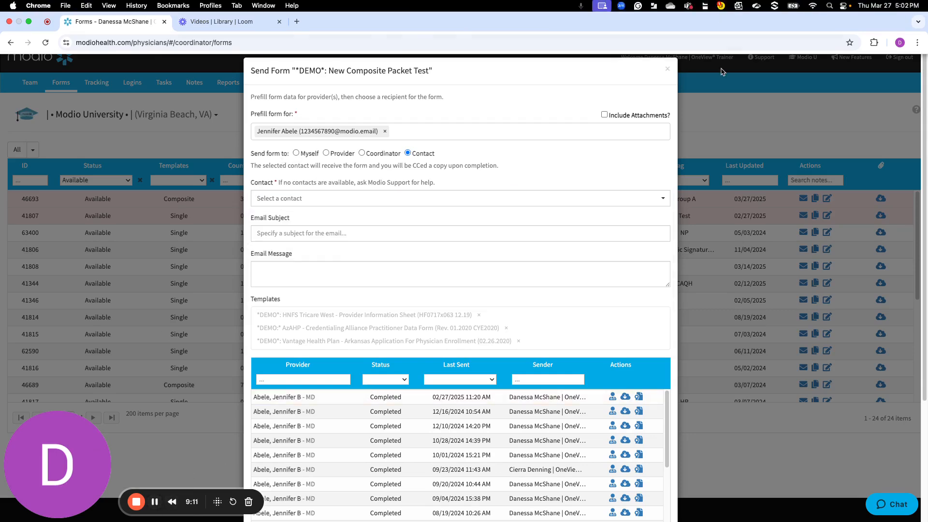
{"action": "left_click", "coordinate": [668, 73]}
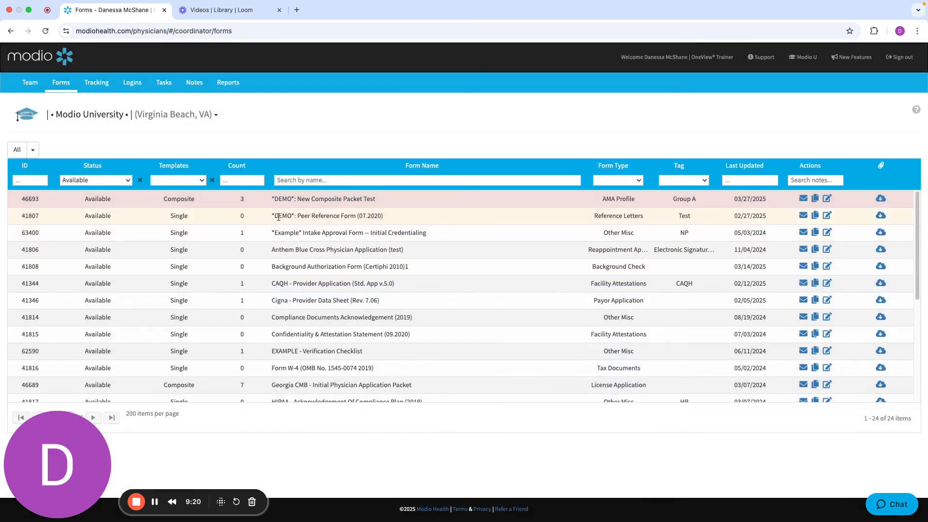
Start sending "*DEMO*: Peer Reference Form (07.2020)" and prefill it for the provider found by surname
{"action": "left_click", "coordinate": [803, 216]}
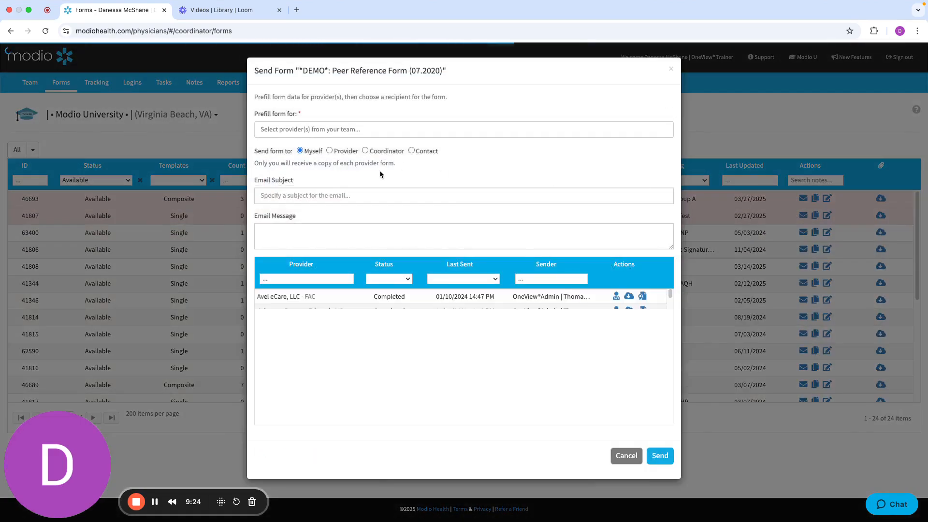
{"action": "left_click", "coordinate": [375, 130]}
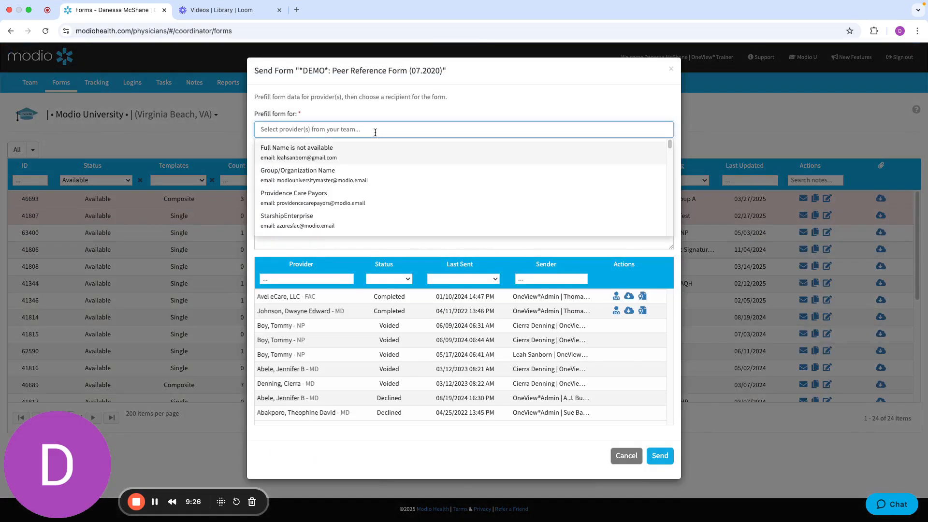
{"action": "type", "text": "abe"}
{"action": "key", "text": "Return"}
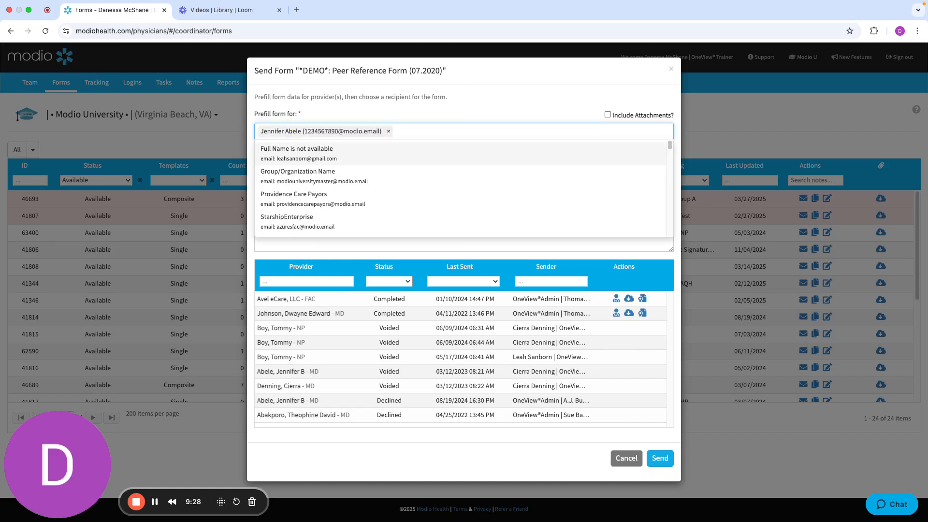
{"action": "key", "text": "Return"}
{"action": "key", "text": "BackSpace"}
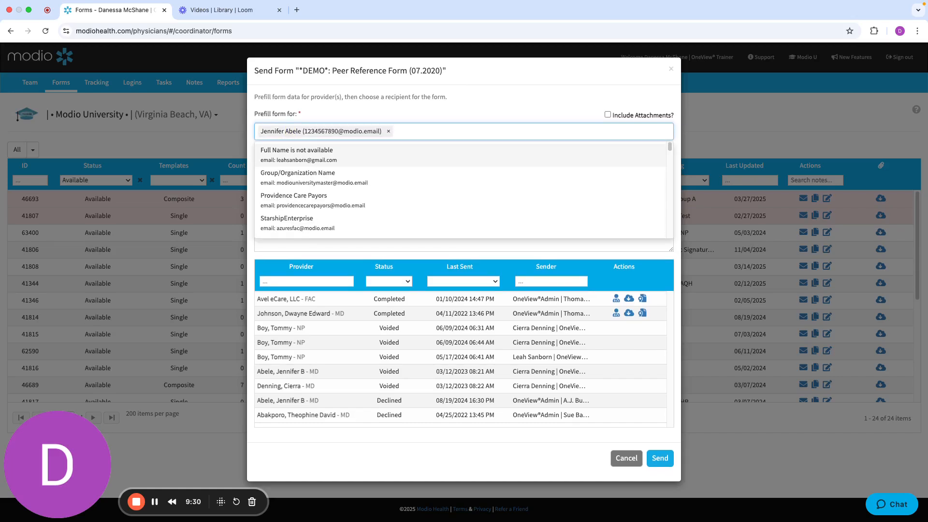
{"action": "left_click", "coordinate": [548, 103]}
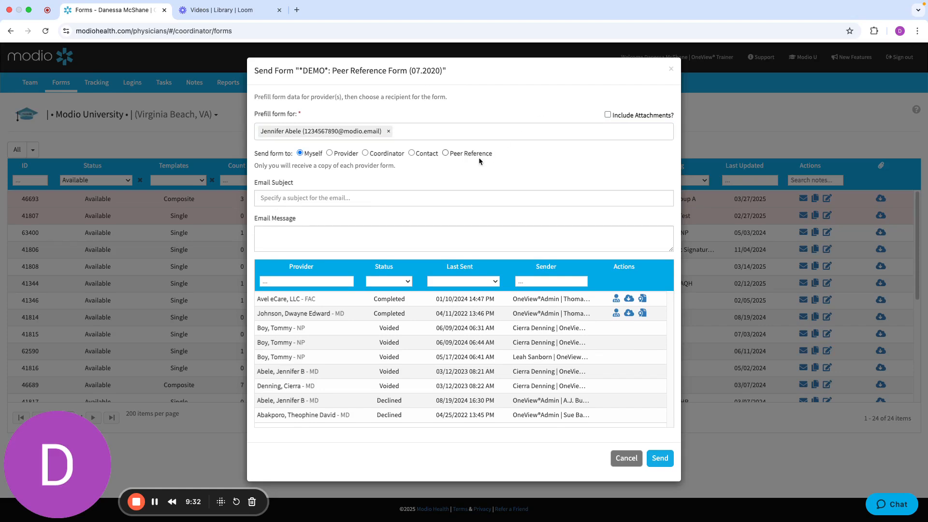
Choose Peer Reference as the recipient type, select a peer reference and cancel sending the form
{"action": "left_click", "coordinate": [445, 153]}
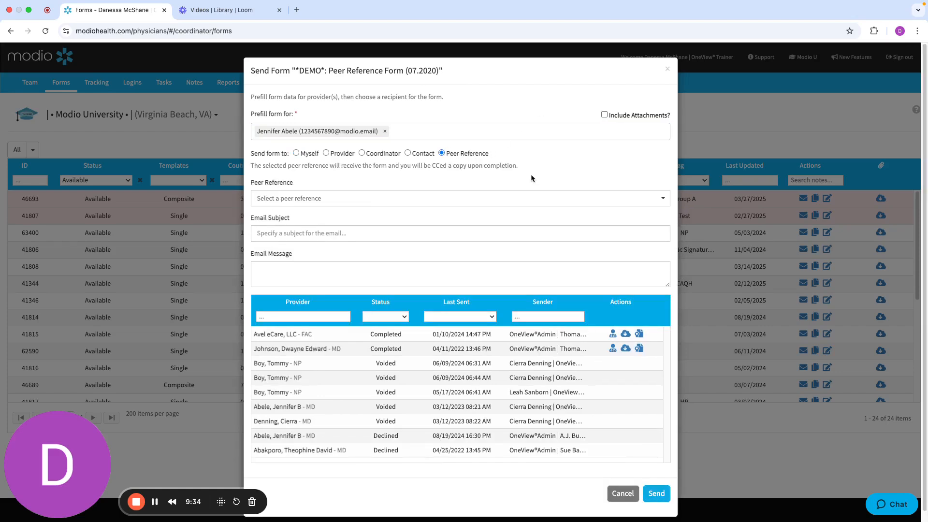
{"action": "left_click", "coordinate": [437, 202]}
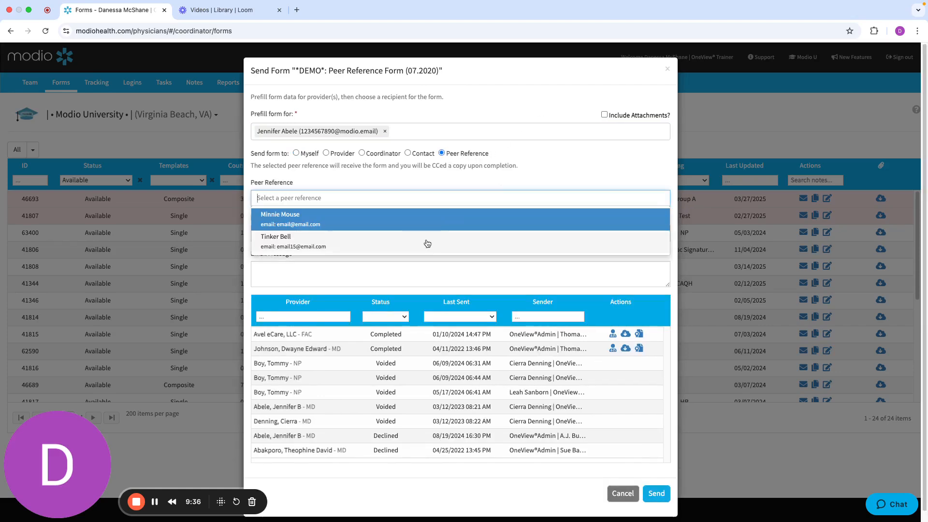
{"action": "left_click", "coordinate": [452, 215]}
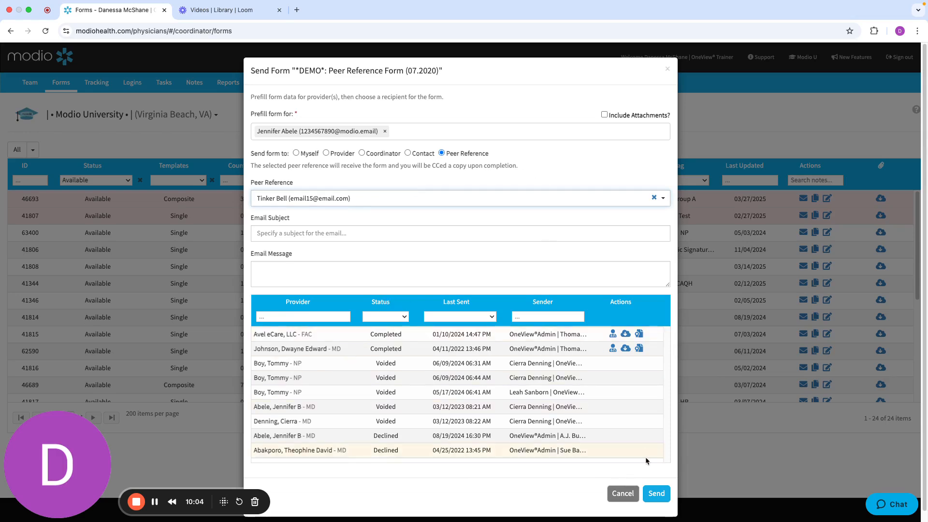
{"action": "left_click", "coordinate": [615, 495]}
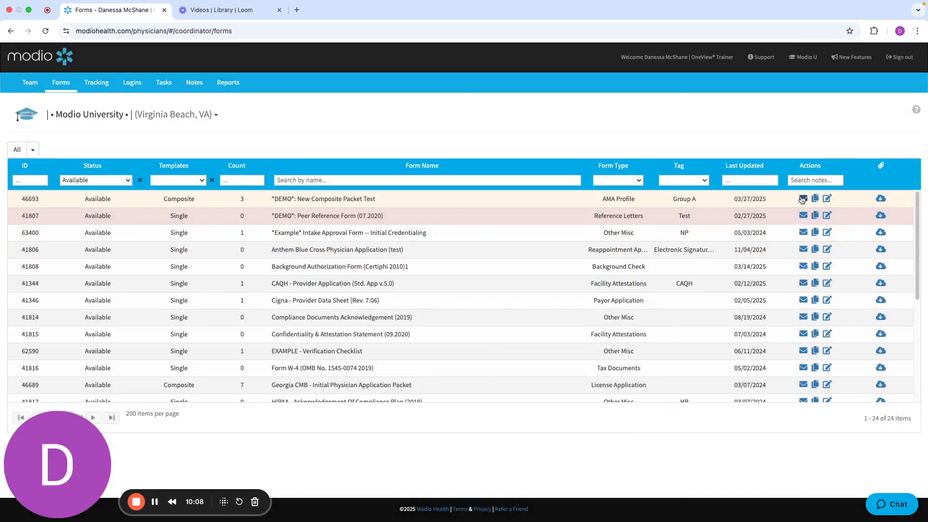
Start sending "*DEMO*: New Composite Packet Test" again and prefill it for the provider found by surname
{"action": "left_click", "coordinate": [804, 199]}
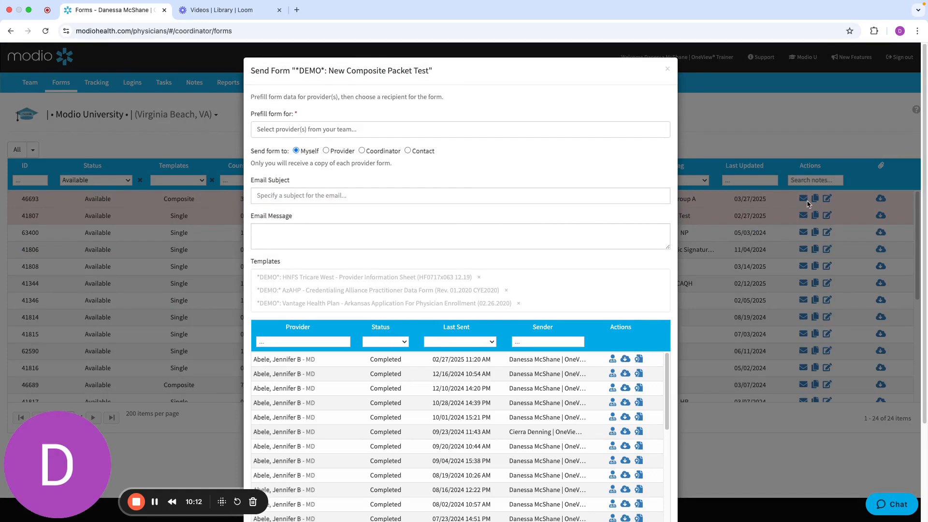
{"action": "left_click", "coordinate": [342, 130]}
{"action": "type", "text": "abe"}
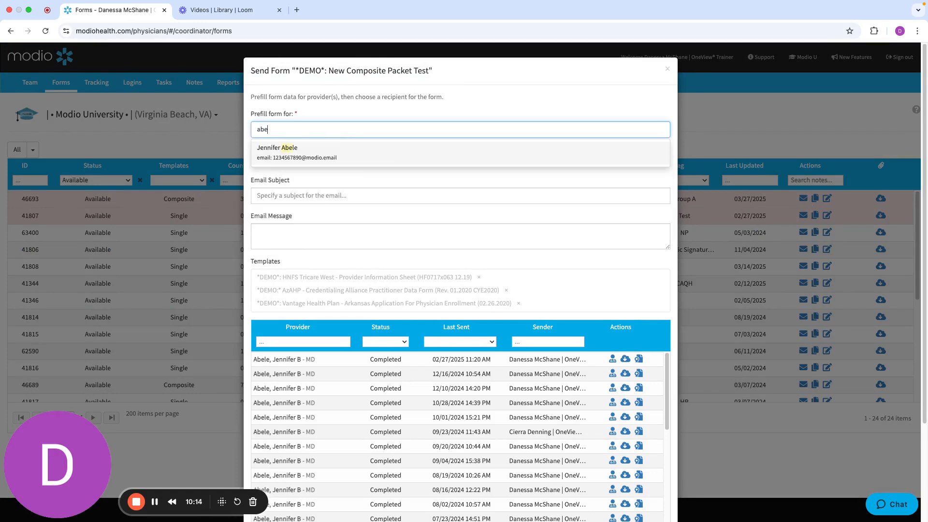
{"action": "key", "text": "Return"}
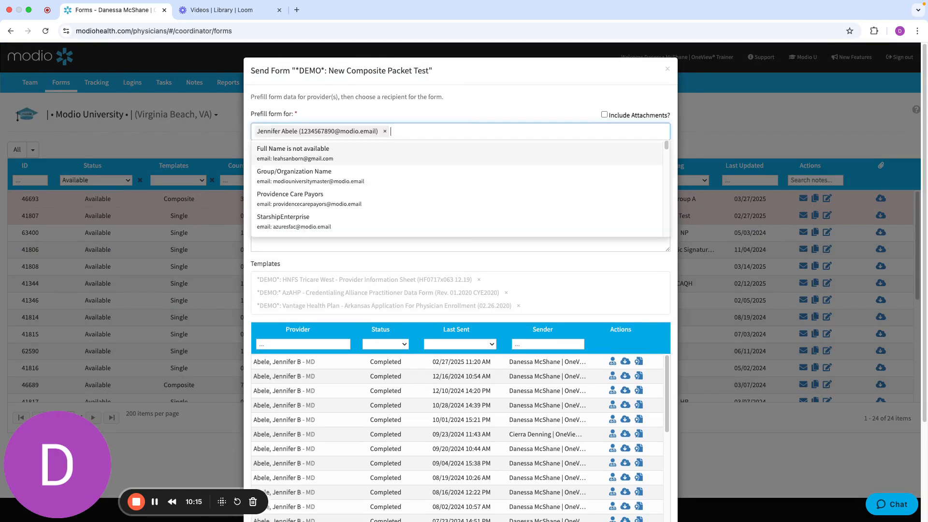
{"action": "left_click", "coordinate": [450, 107]}
{"action": "left_click", "coordinate": [340, 236]}
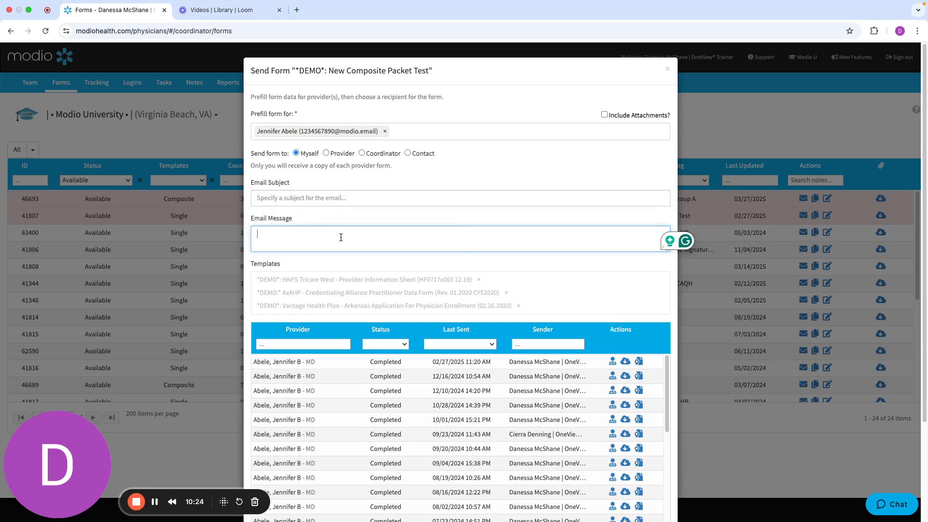
Turn on Include Attachments for the packet and browse the provider's stored documents
{"action": "left_click", "coordinate": [605, 115]}
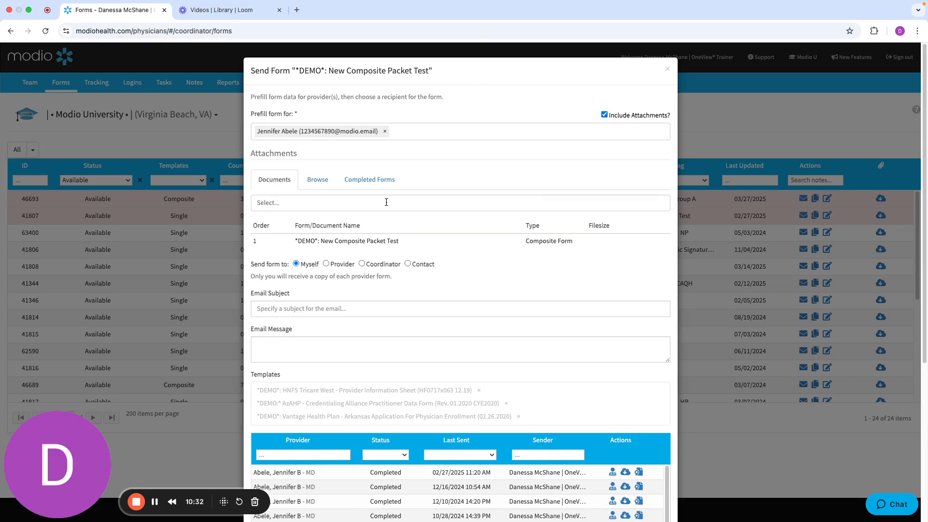
{"action": "left_click", "coordinate": [292, 206]}
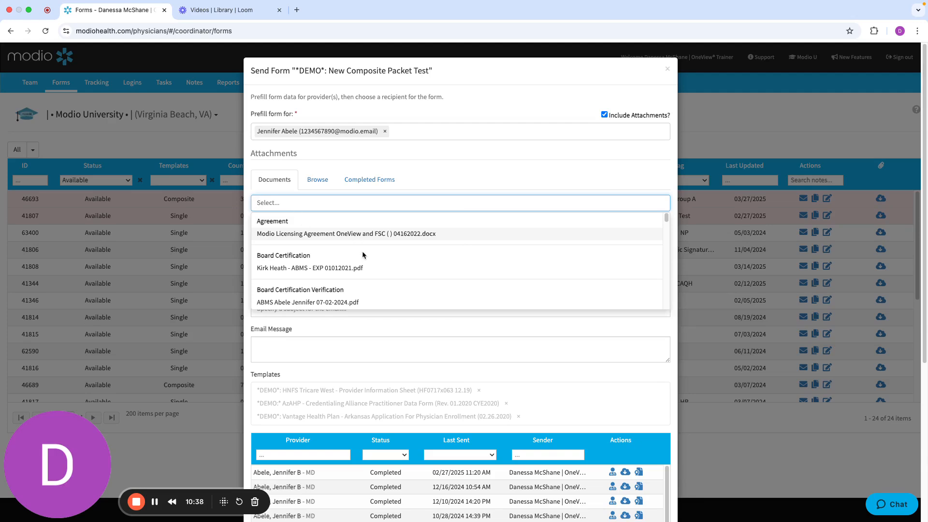
{"action": "scroll", "coordinate": [361, 250], "scroll_direction": "down", "scroll_amount": 5}
{"action": "scroll", "coordinate": [364, 256], "scroll_direction": "down", "scroll_amount": 10}
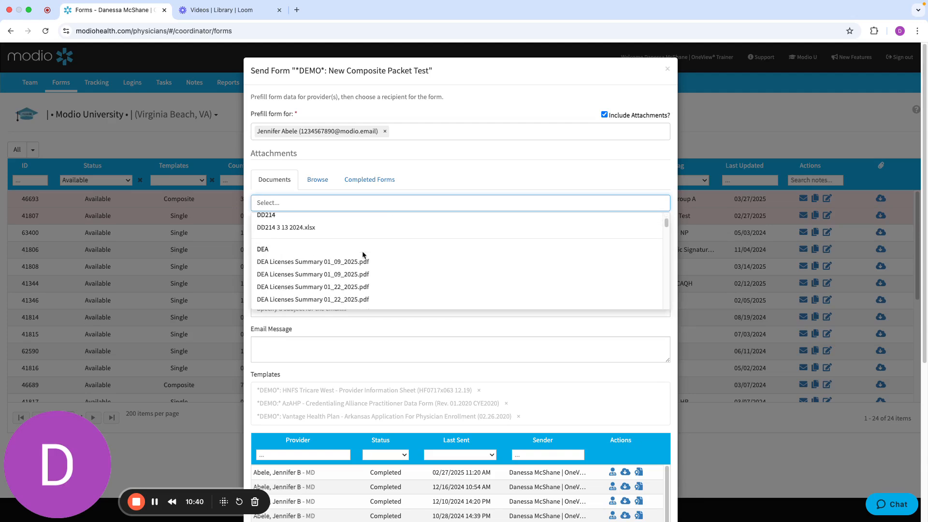
Review the file upload option and browse the provider's completed forms that can be attached
{"action": "left_click", "coordinate": [323, 186]}
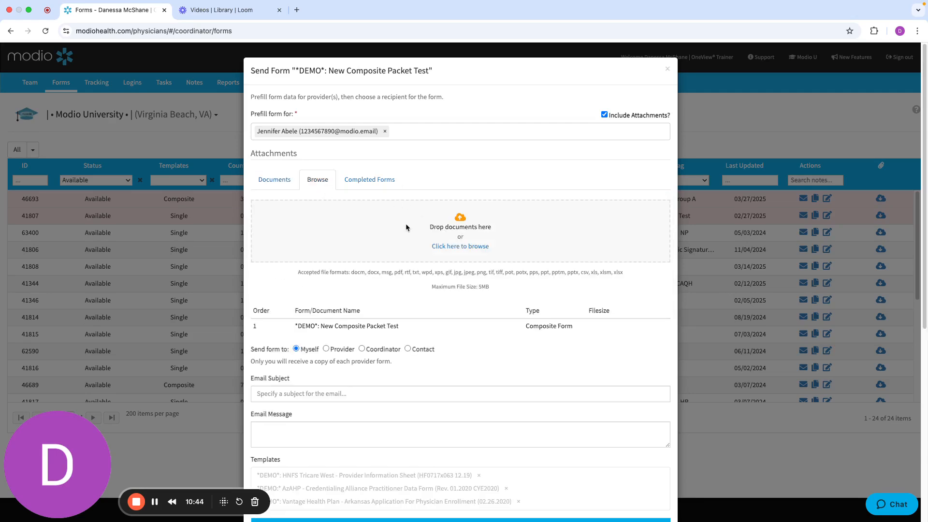
{"action": "left_click", "coordinate": [354, 181]}
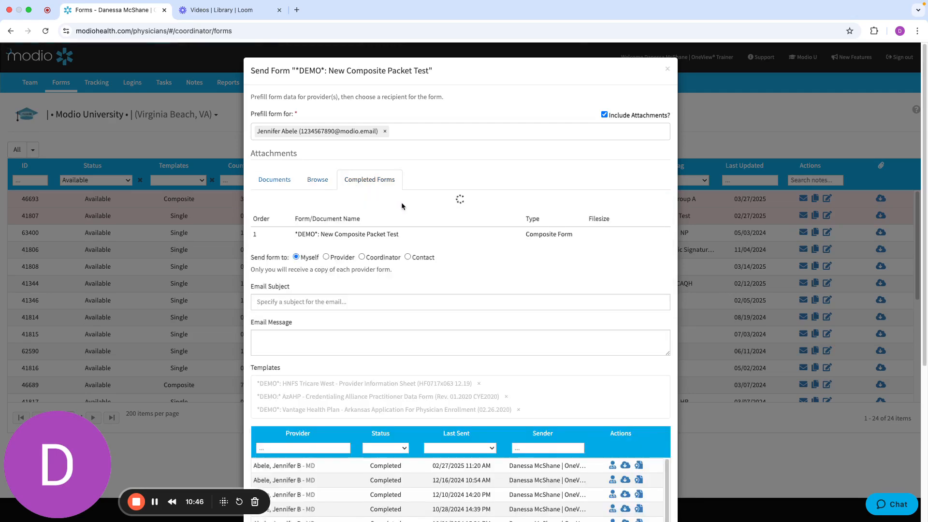
{"action": "left_click", "coordinate": [404, 204]}
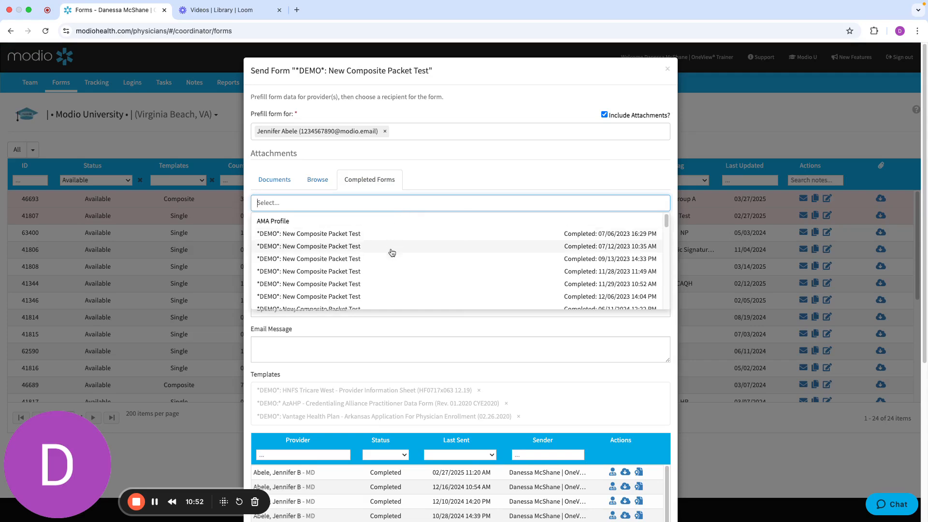
{"action": "scroll", "coordinate": [390, 252], "scroll_direction": "down", "scroll_amount": 5}
{"action": "scroll", "coordinate": [392, 255], "scroll_direction": "down", "scroll_amount": 2}
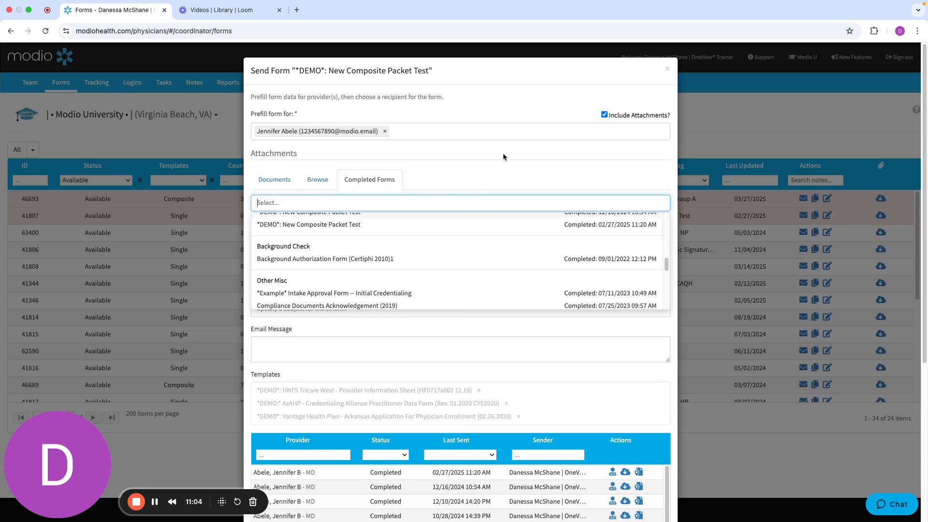
Turn off Include Attachments and send the prefilled composite packet with Myself as the recipient
{"action": "left_click", "coordinate": [604, 115]}
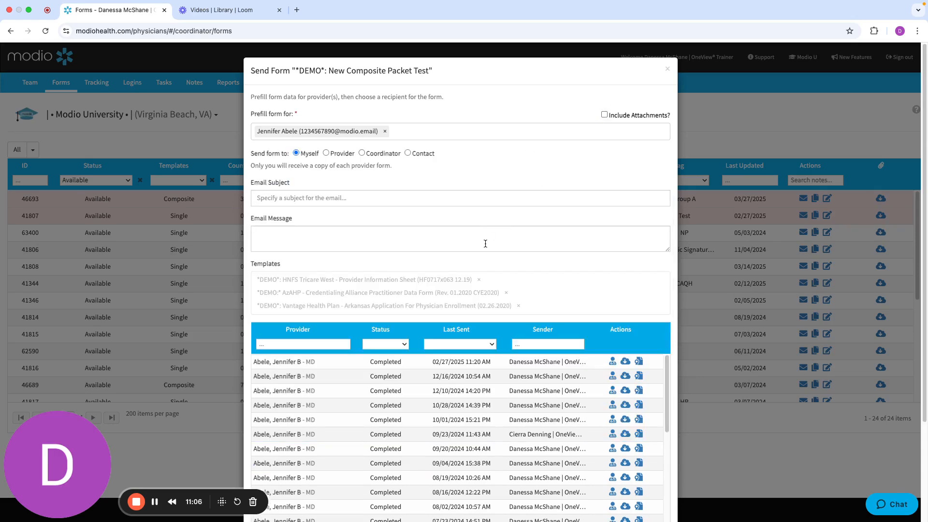
{"action": "scroll", "coordinate": [504, 246], "scroll_direction": "down", "scroll_amount": 3}
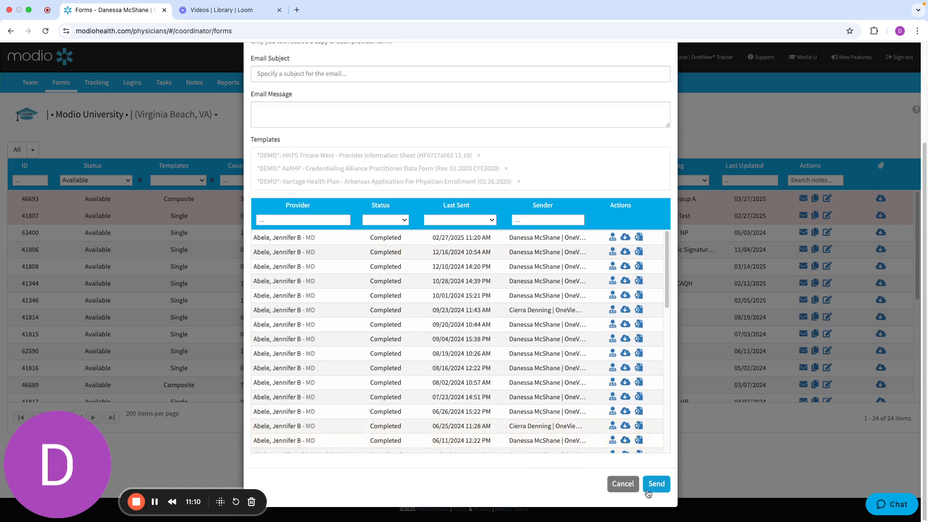
{"action": "left_click", "coordinate": [652, 485]}
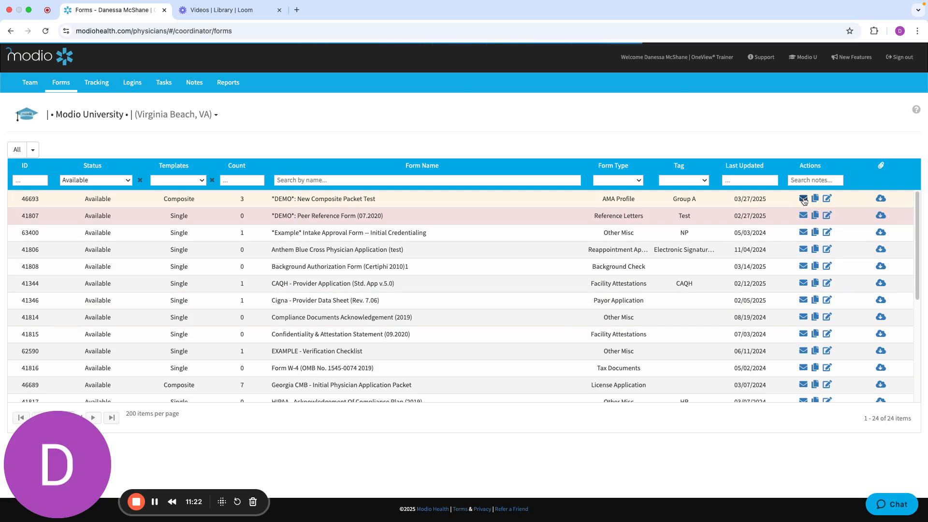
Reopen the send form for "*DEMO*: New Composite Packet Test" and review its history of sent and completed forms
{"action": "left_click", "coordinate": [803, 198]}
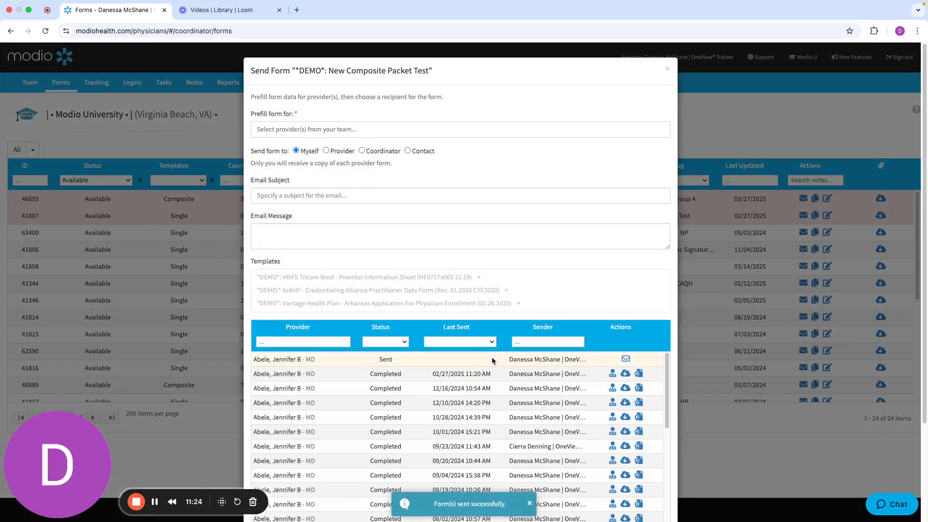
{"action": "scroll", "coordinate": [499, 371], "scroll_direction": "down", "scroll_amount": 1}
{"action": "scroll", "coordinate": [500, 371], "scroll_direction": "up", "scroll_amount": 1}
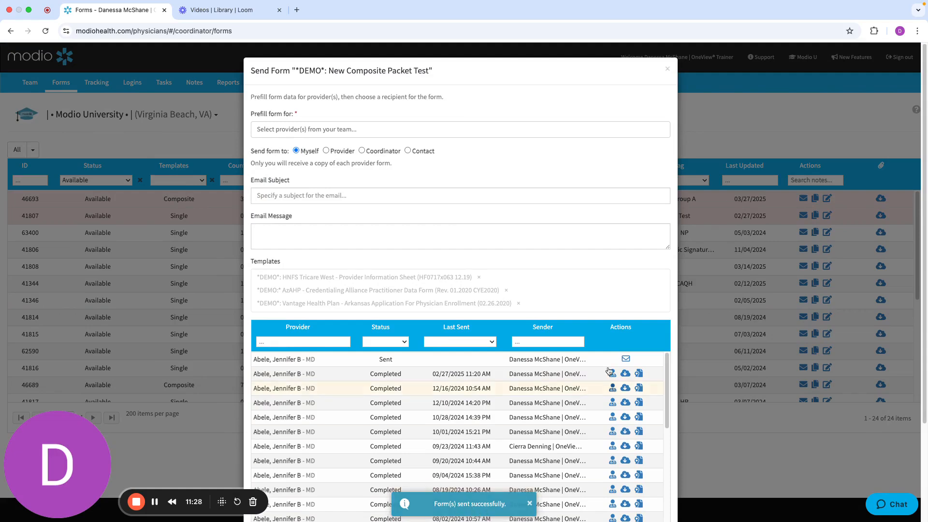
{"action": "scroll", "coordinate": [599, 289], "scroll_direction": "down", "scroll_amount": 2}
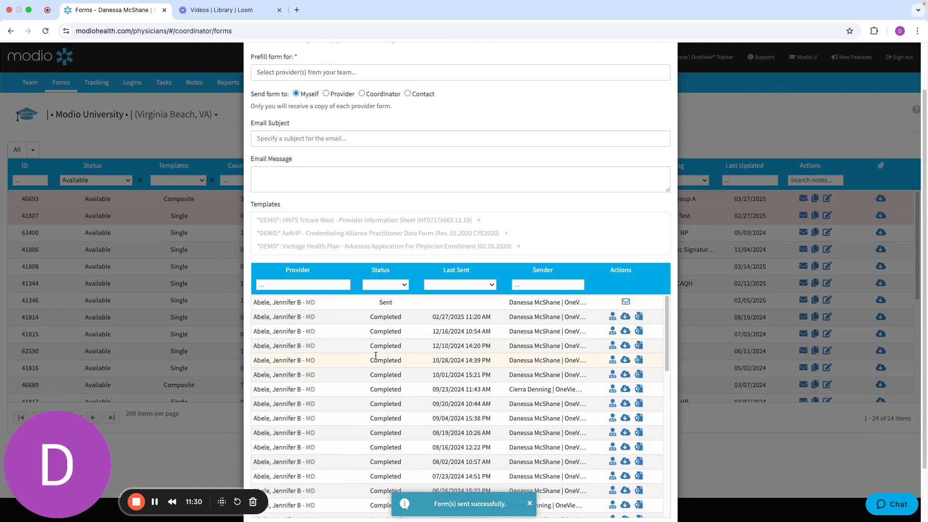
{"action": "scroll", "coordinate": [393, 403], "scroll_direction": "down", "scroll_amount": 10}
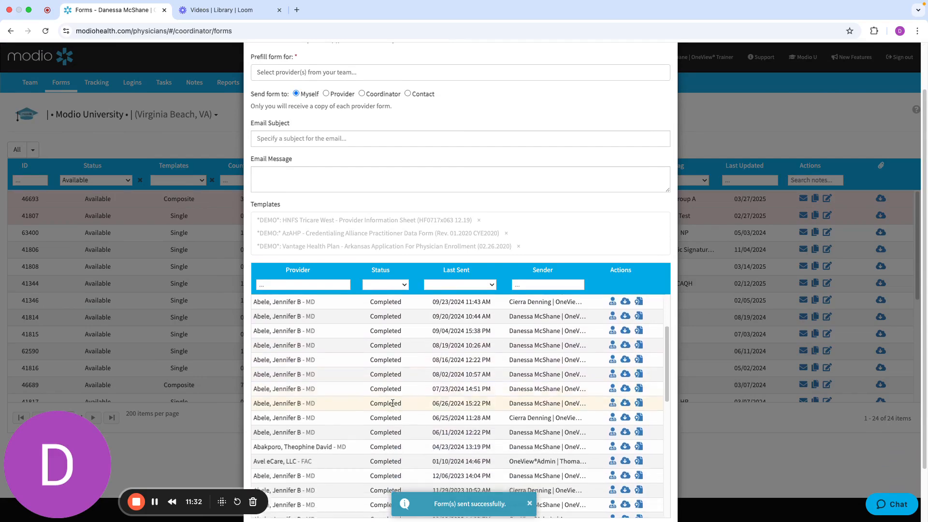
Close the send form for the demo composite packet
{"action": "scroll", "coordinate": [393, 403], "scroll_direction": "up", "scroll_amount": 12}
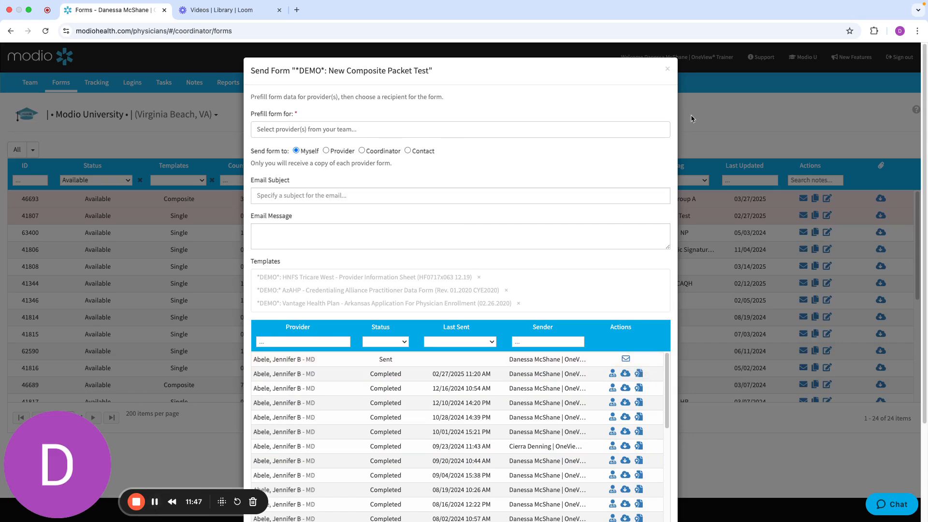
{"action": "left_click", "coordinate": [667, 72]}
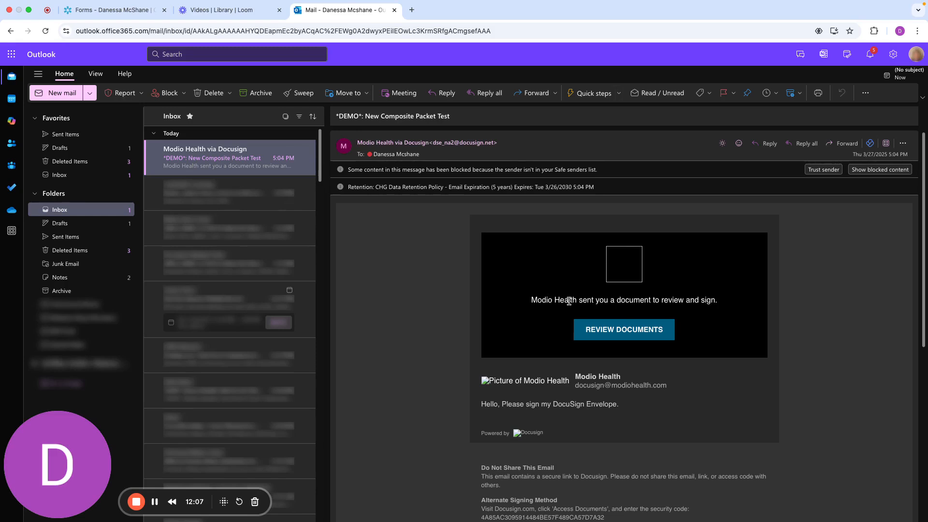
Open the packet's documents from the DocuSign email and agree to use electronic records and signatures
{"action": "left_click", "coordinate": [630, 331]}
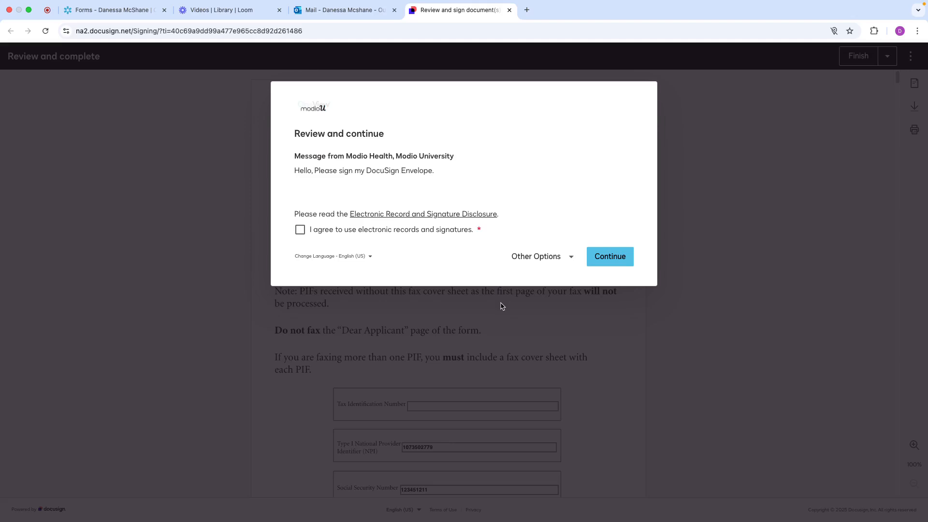
{"action": "left_click", "coordinate": [300, 231]}
{"action": "left_click", "coordinate": [618, 260]}
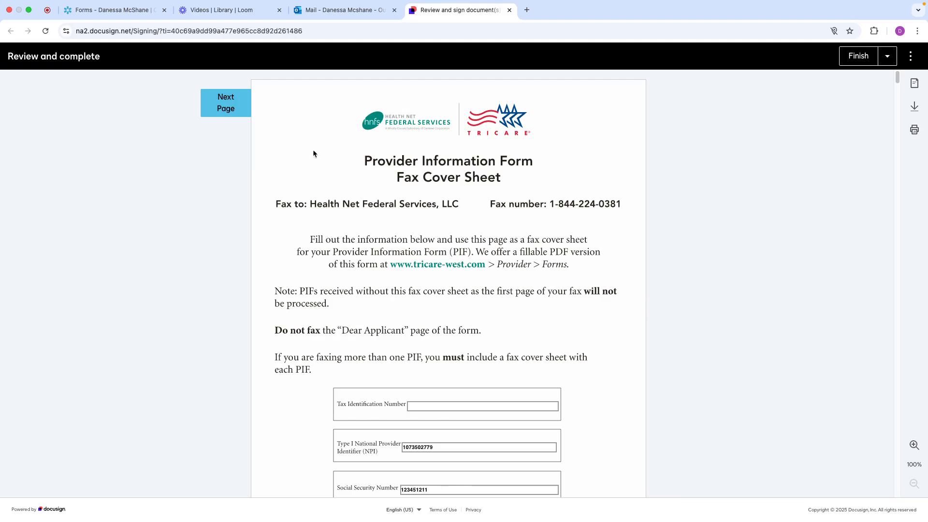
Change the last digit of the provider's NPI number on the Provider Information Form fax cover sheet
{"action": "scroll", "coordinate": [521, 301], "scroll_direction": "down", "scroll_amount": 3}
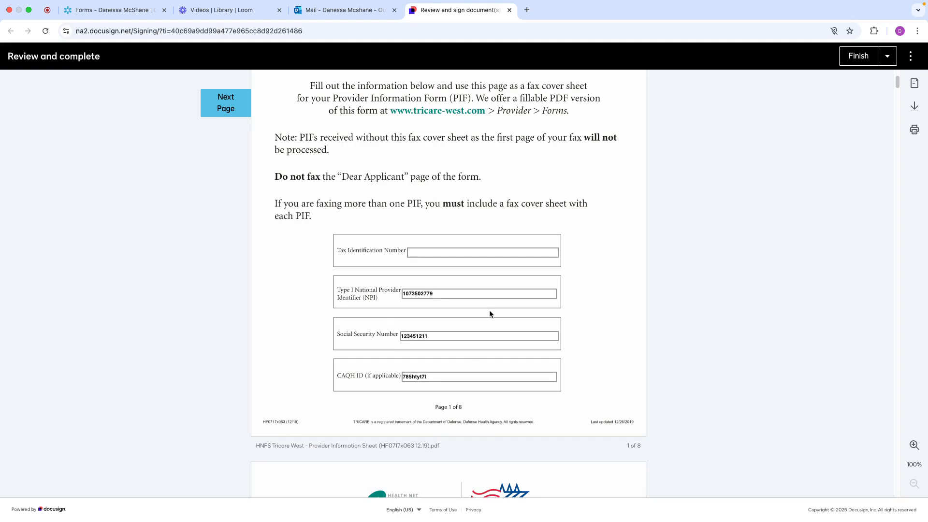
{"action": "scroll", "coordinate": [493, 318], "scroll_direction": "down", "scroll_amount": 1}
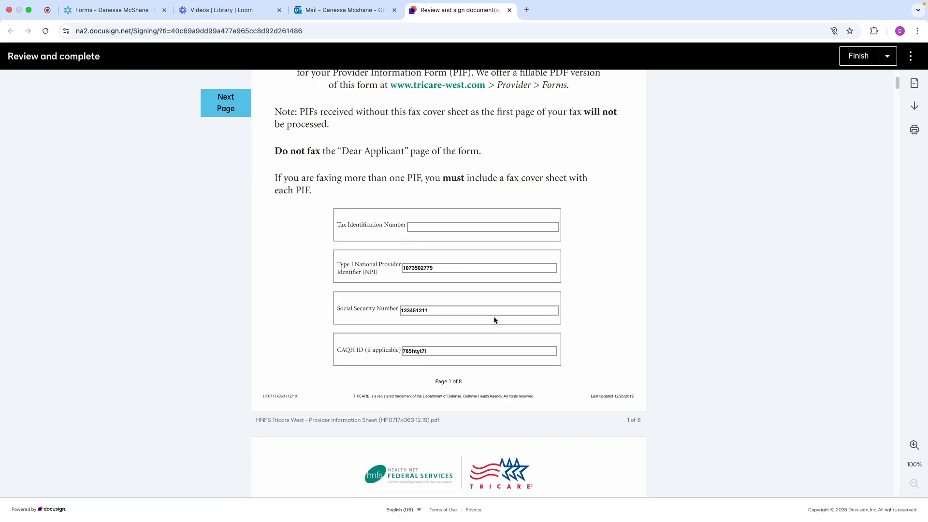
{"action": "left_click", "coordinate": [467, 269]}
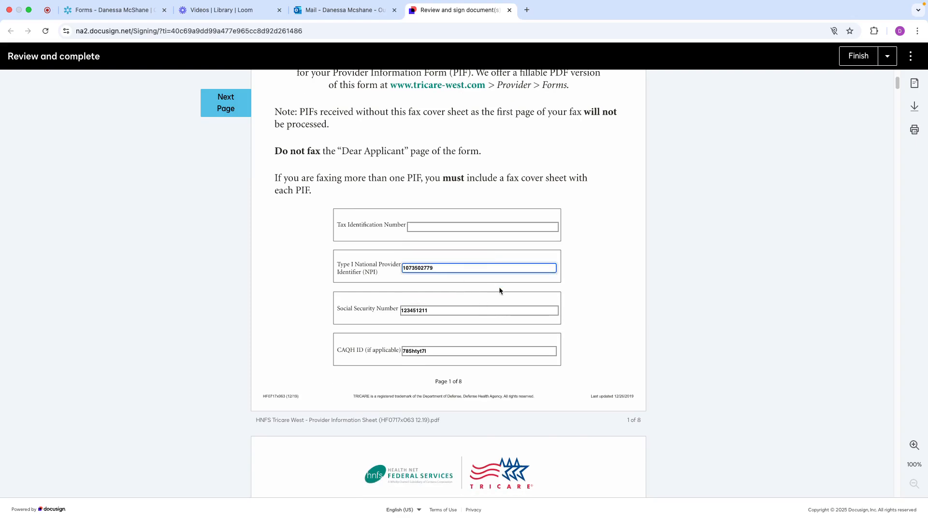
{"action": "key", "text": "BackSpace"}
{"action": "type", "text": "0"}
On the Provider Information Form, select Hospital-based specialist, change the gender to Male, and enter "test" as the Third Directory Specialty
{"action": "scroll", "coordinate": [601, 332], "scroll_direction": "down", "scroll_amount": 15}
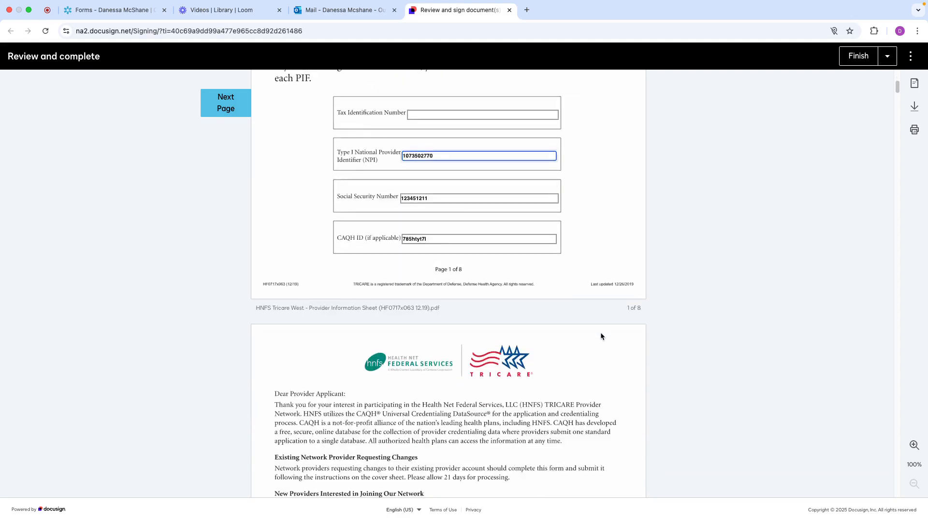
{"action": "scroll", "coordinate": [600, 332], "scroll_direction": "down", "scroll_amount": 10}
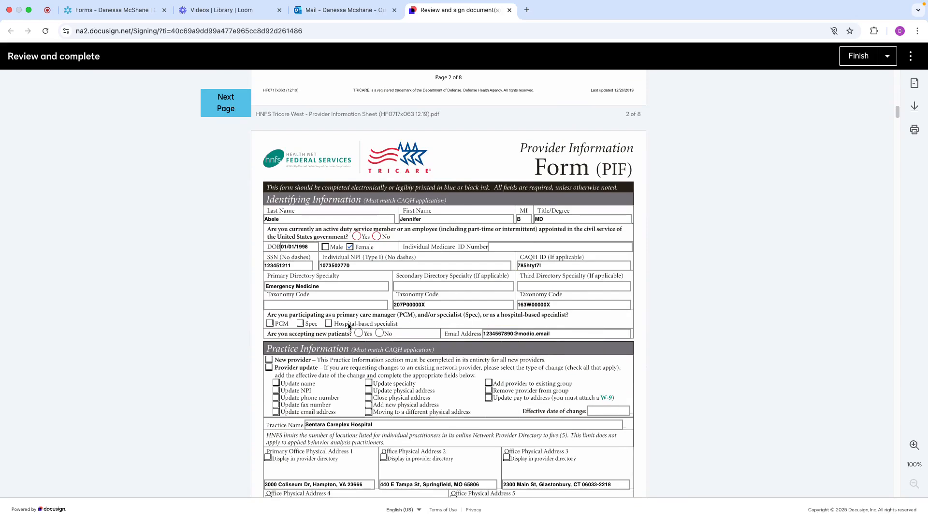
{"action": "left_click", "coordinate": [329, 323]}
{"action": "left_click", "coordinate": [354, 249]}
{"action": "left_click", "coordinate": [325, 246]}
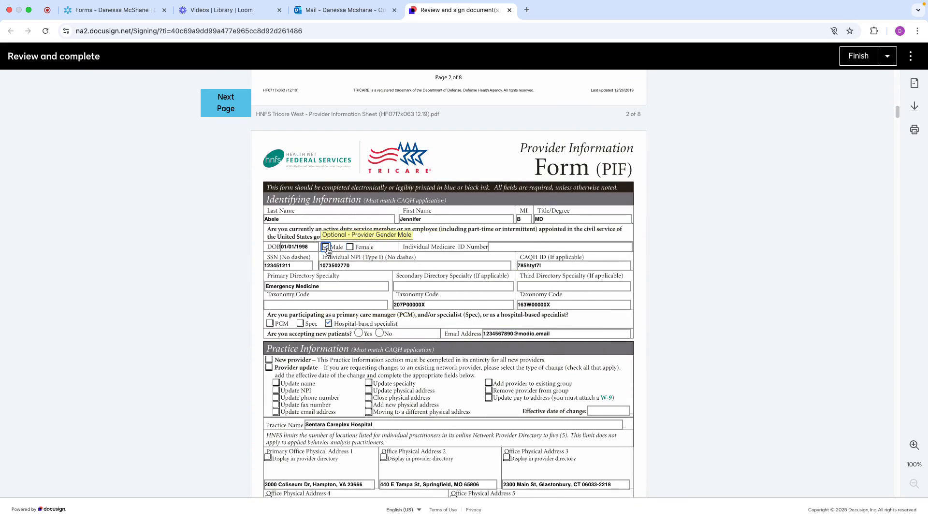
{"action": "left_click", "coordinate": [549, 287]}
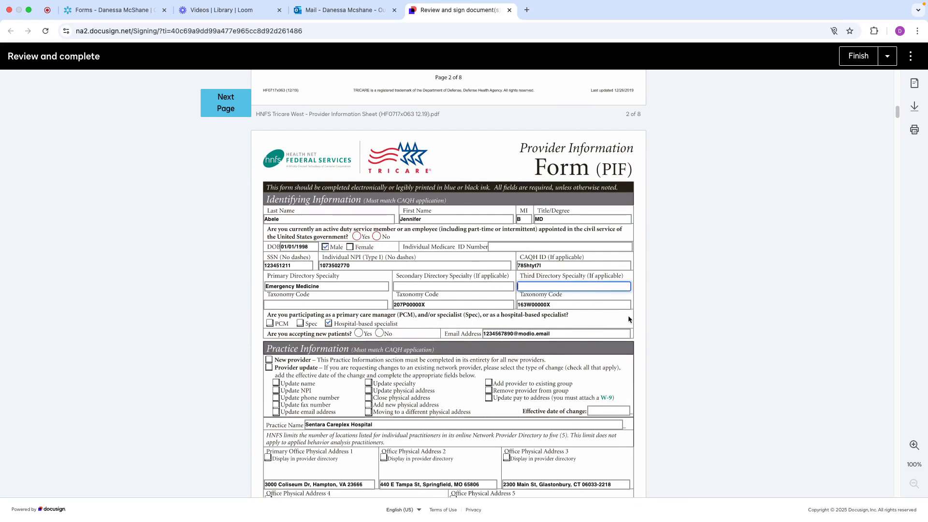
{"action": "type", "text": "test"}
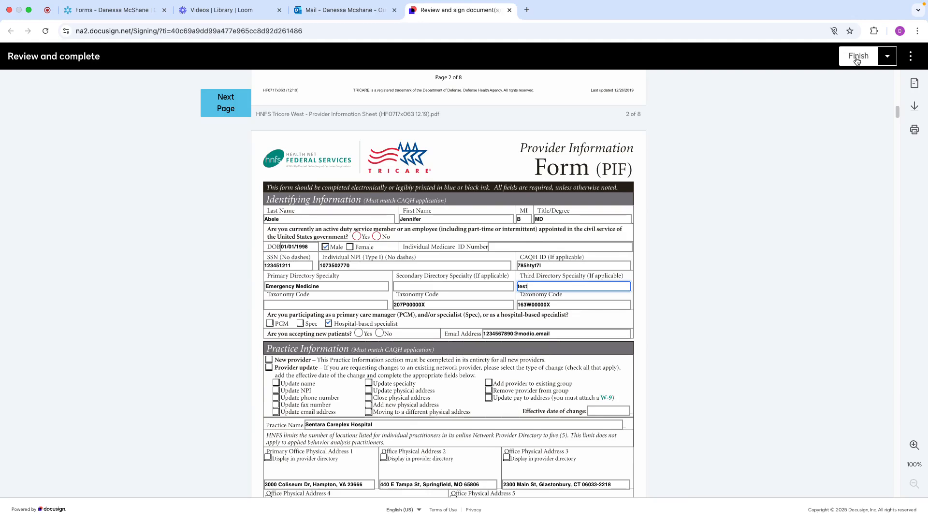
Assign the document to someone else, entering the new signer's name and email and leaving the reason blank
{"action": "left_click", "coordinate": [887, 59]}
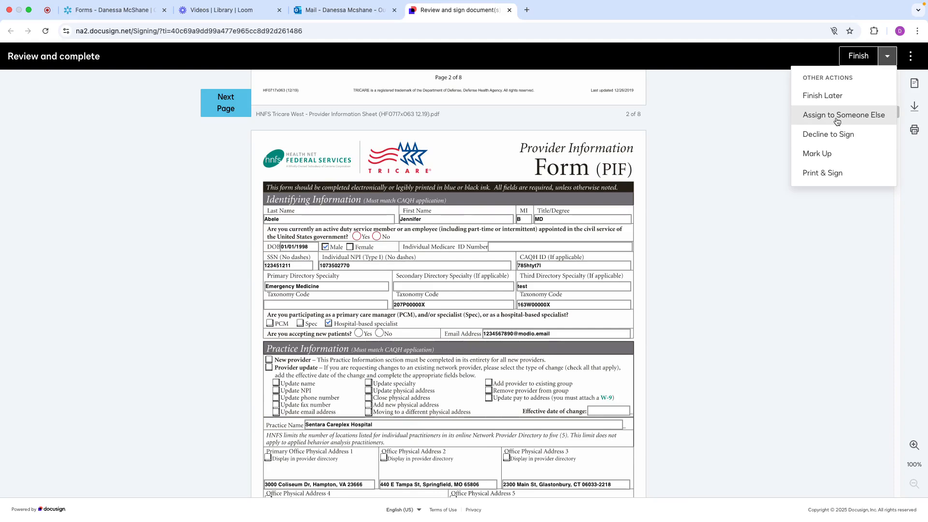
{"action": "left_click", "coordinate": [837, 122]}
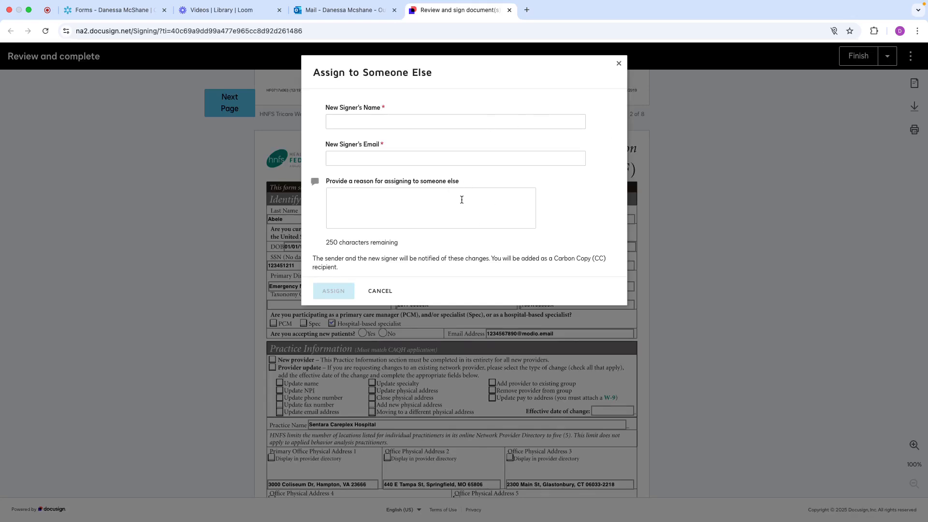
{"action": "left_click", "coordinate": [370, 122]}
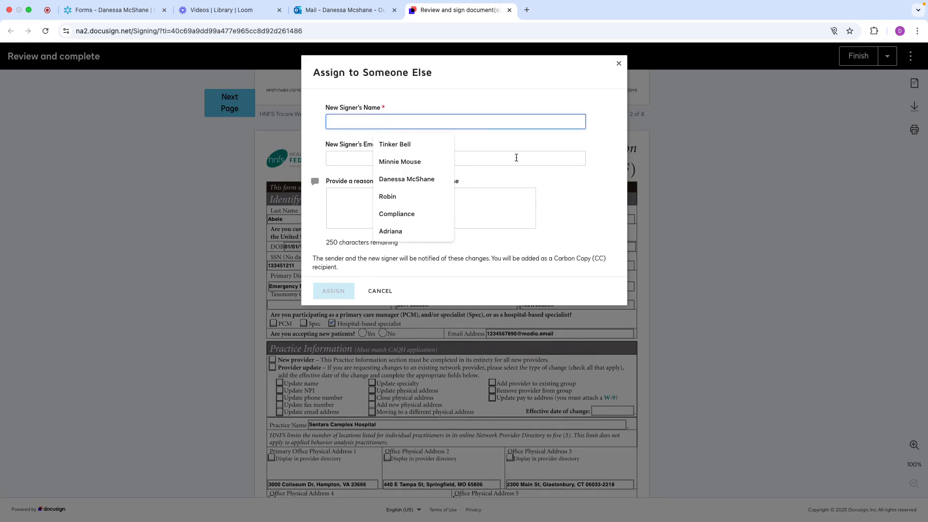
{"action": "left_click", "coordinate": [549, 182]}
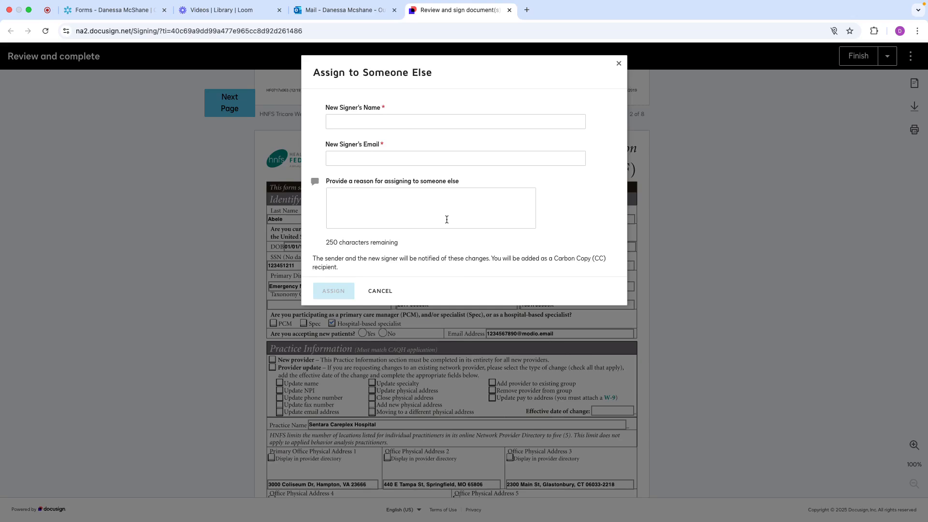
{"action": "left_click", "coordinate": [414, 122]}
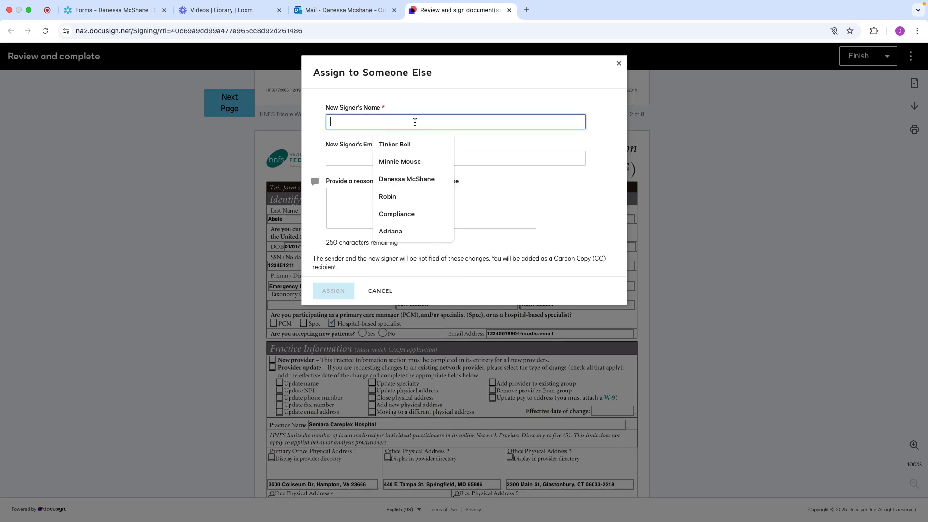
{"action": "left_click", "coordinate": [410, 179]}
{"action": "left_click", "coordinate": [425, 159]}
{"action": "left_click", "coordinate": [452, 184]}
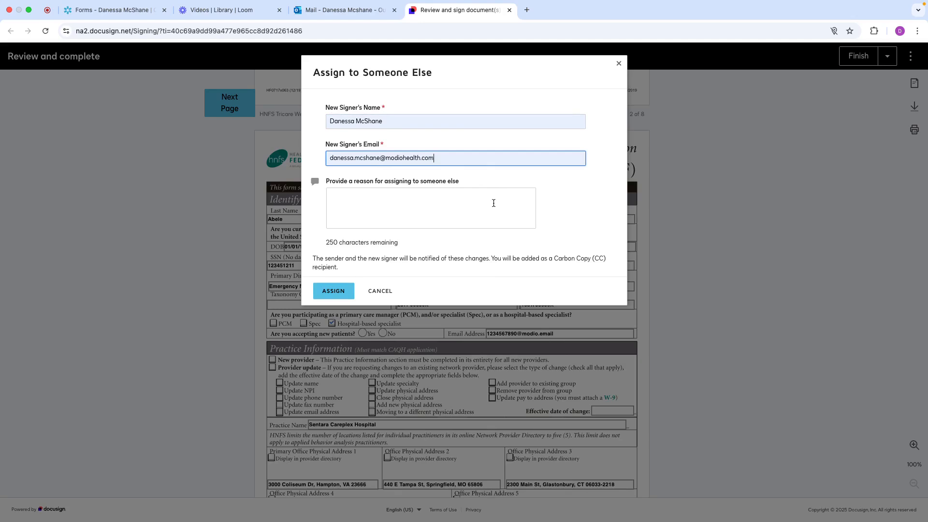
{"action": "left_click", "coordinate": [342, 293]}
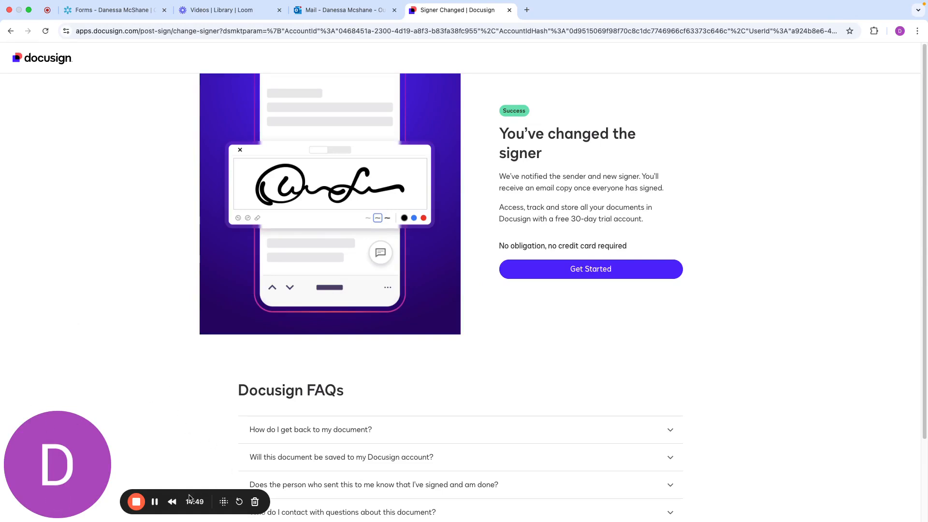
Switch to Outlook, open the reassigned packet's documents from the new signing request email, and close the Signer Changed page
{"action": "left_click", "coordinate": [156, 502]}
{"action": "left_click", "coordinate": [223, 193]}
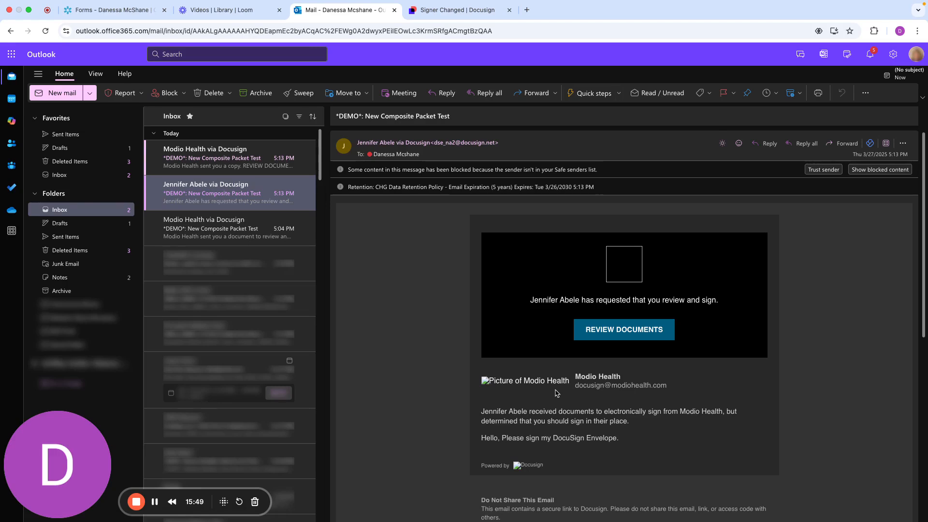
{"action": "left_click", "coordinate": [621, 332]}
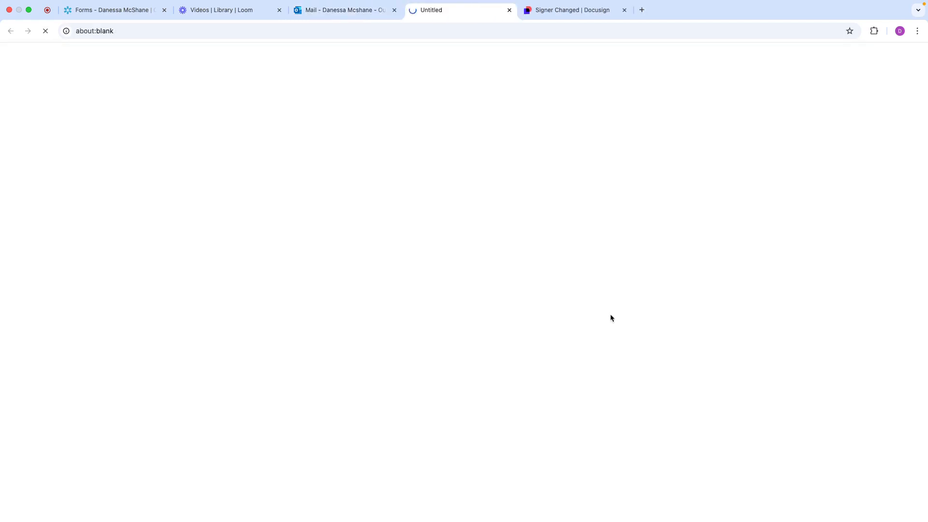
{"action": "left_click", "coordinate": [624, 12]}
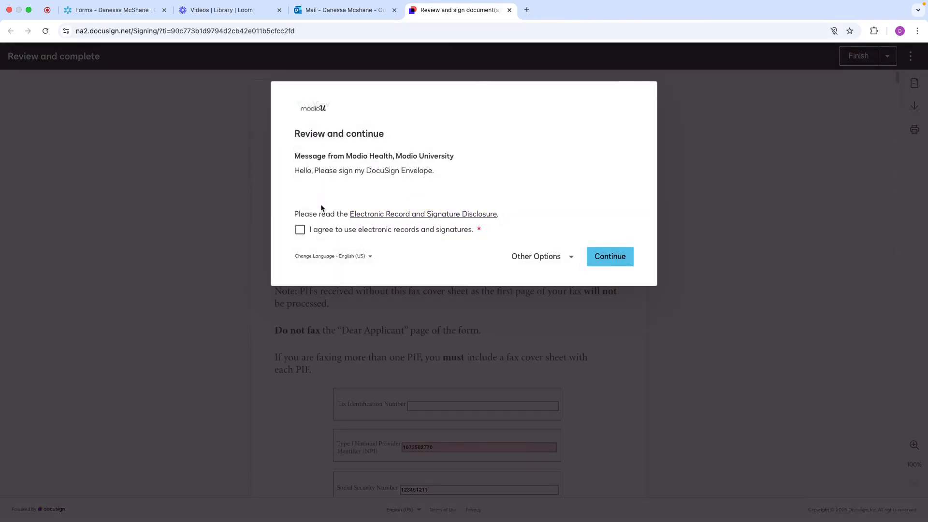
Agree to use electronic records and signatures and continue past the notice about changes to shared fields
{"action": "left_click", "coordinate": [300, 231]}
{"action": "left_click", "coordinate": [609, 260]}
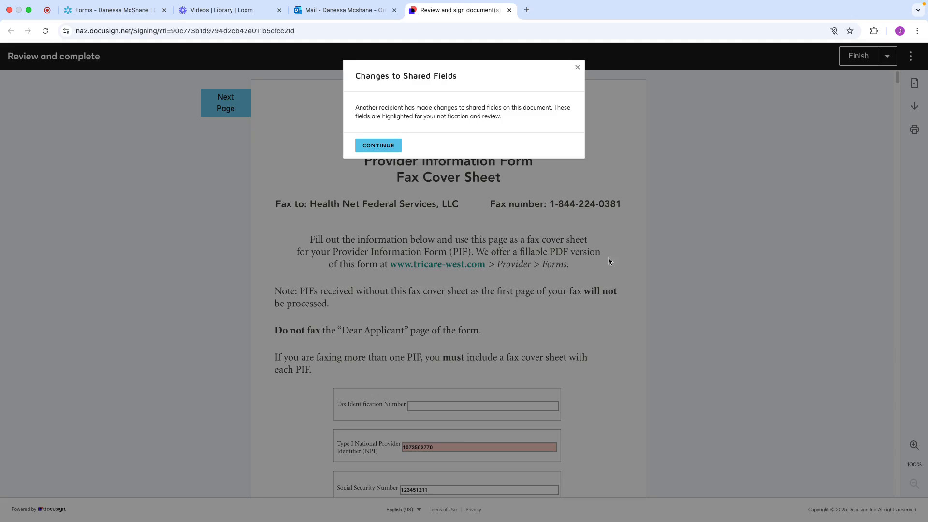
{"action": "left_click", "coordinate": [378, 146]}
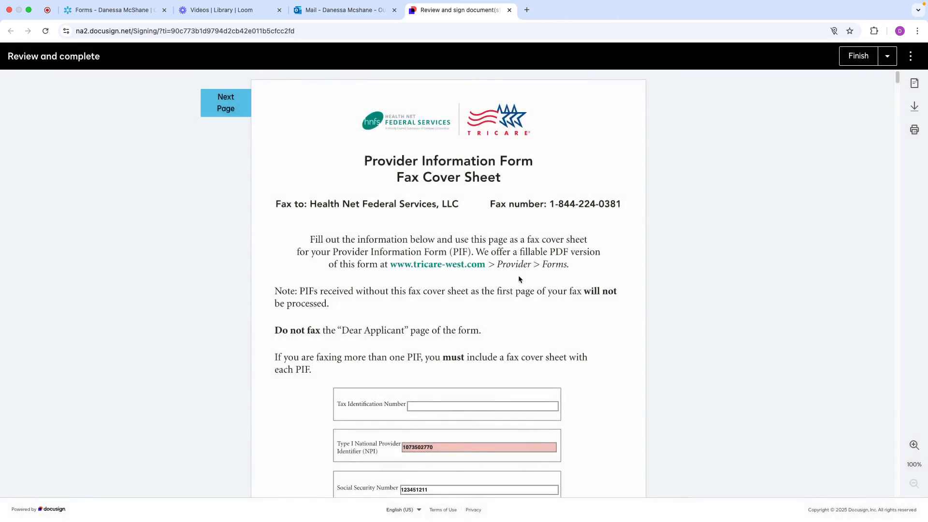
Review the highlighted NPI change on the fax cover sheet and replace the last digits of the provider's Social Security number
{"action": "scroll", "coordinate": [519, 279], "scroll_direction": "down", "scroll_amount": 5}
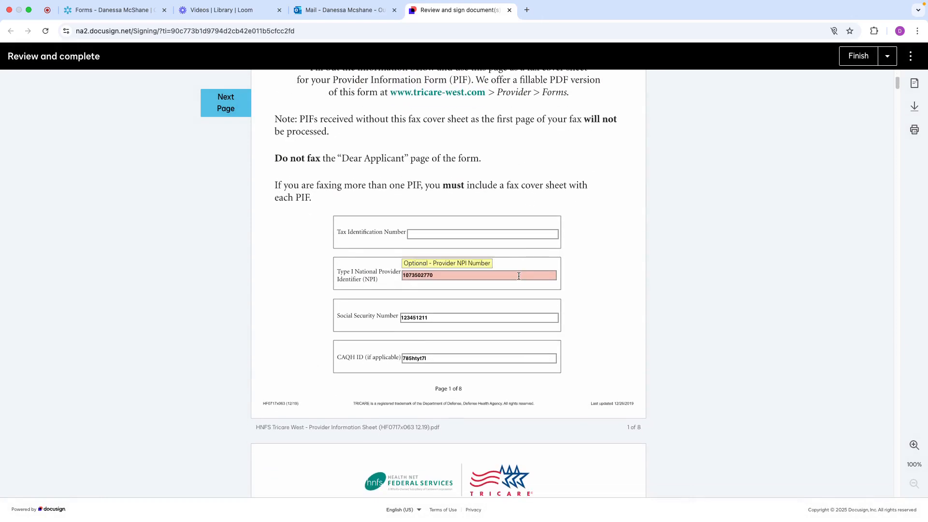
{"action": "scroll", "coordinate": [518, 276], "scroll_direction": "down", "scroll_amount": 1}
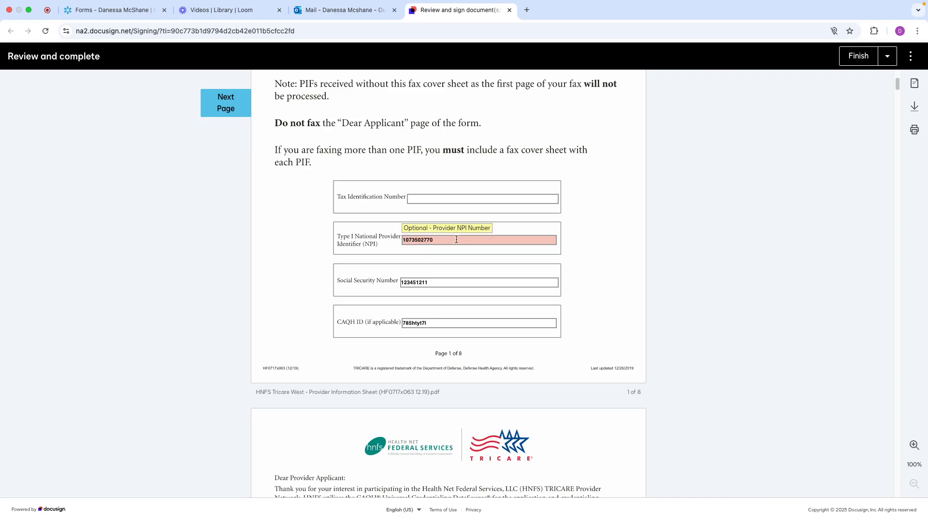
{"action": "scroll", "coordinate": [456, 239], "scroll_direction": "down", "scroll_amount": 3}
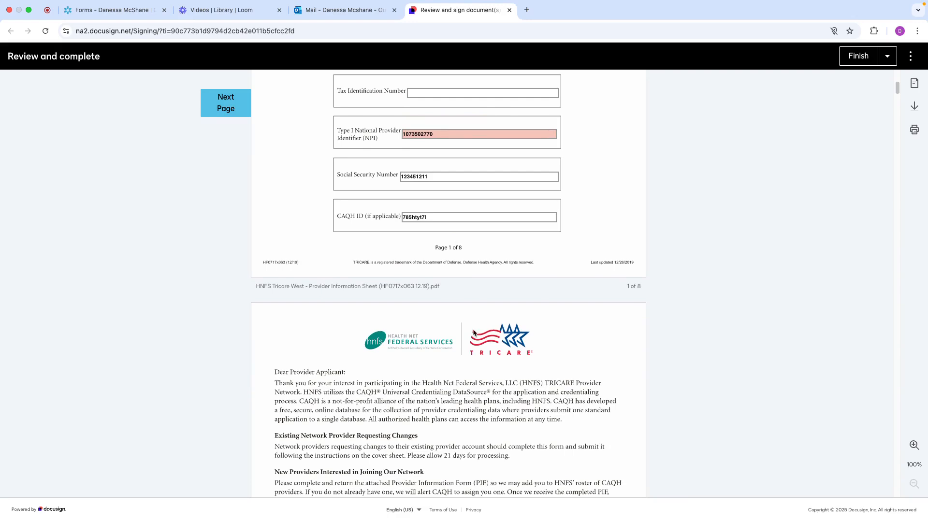
{"action": "scroll", "coordinate": [620, 285], "scroll_direction": "up", "scroll_amount": 2}
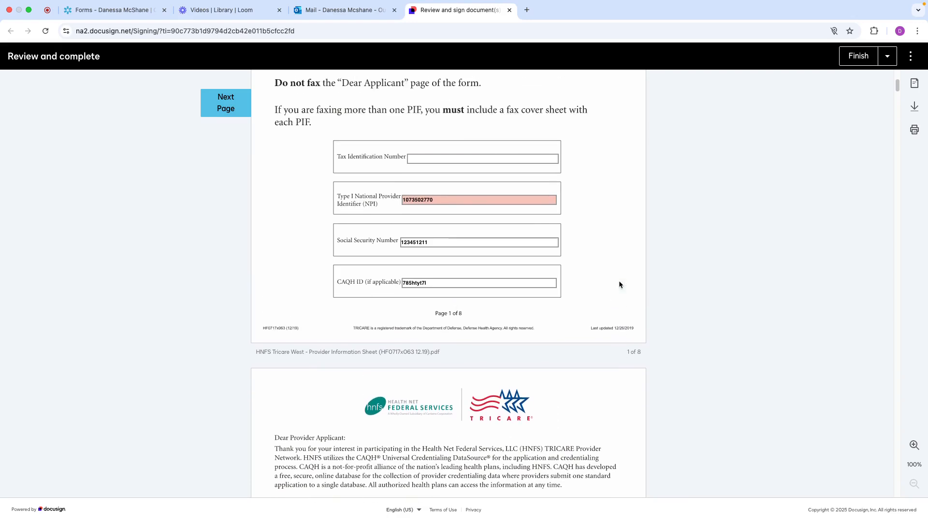
{"action": "left_click", "coordinate": [432, 246]}
{"action": "key", "text": "BackSpace"}
{"action": "key", "text": "BackSpace"}
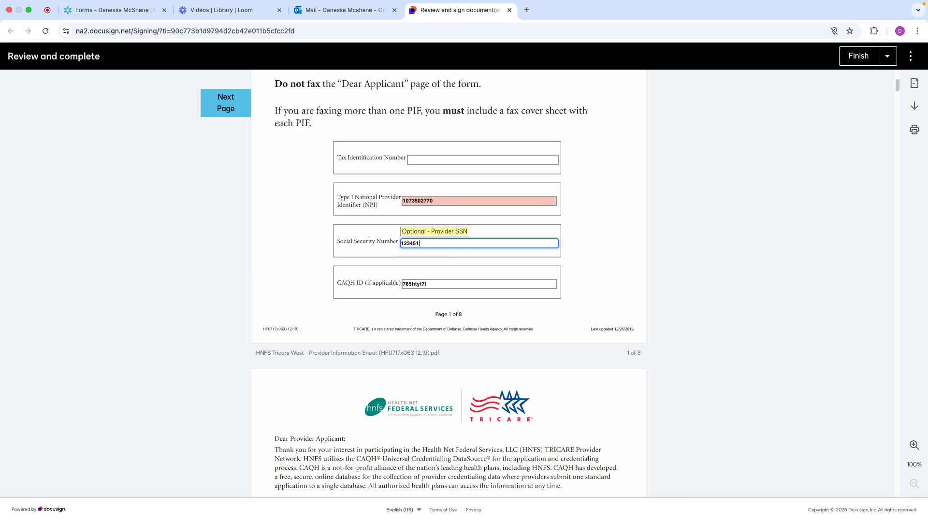
{"action": "type", "text": "777"}
On the Provider Information Form, answer No to accepting new patients and clear the Hospital-based specialist selection
{"action": "scroll", "coordinate": [448, 285], "scroll_direction": "down", "scroll_amount": 20}
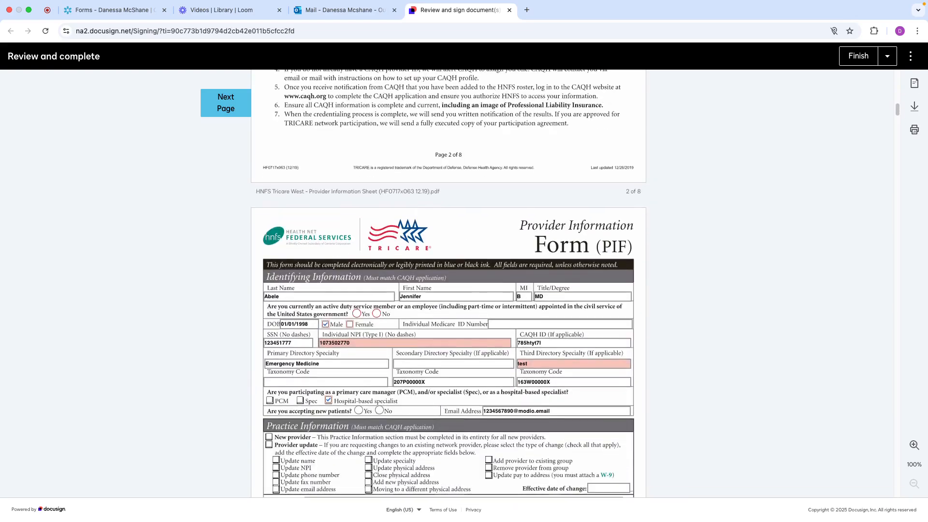
{"action": "left_click", "coordinate": [379, 410]}
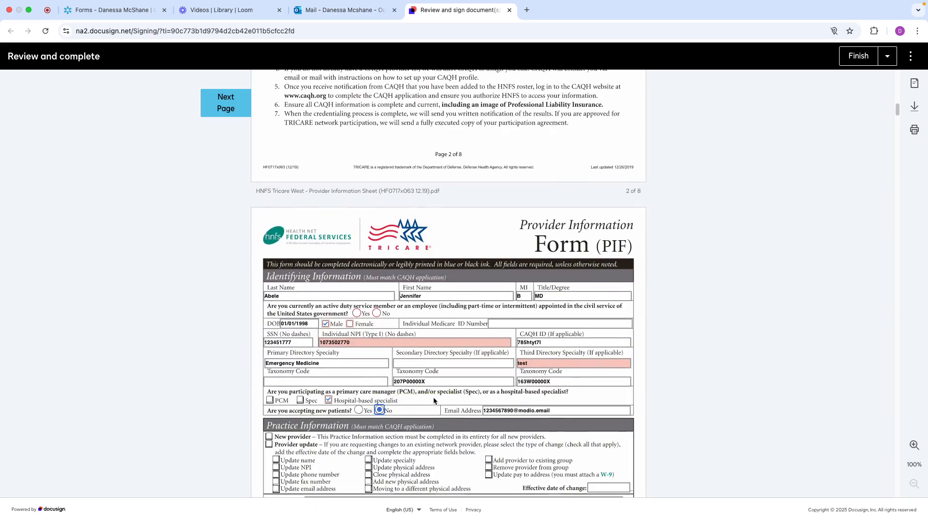
{"action": "left_click", "coordinate": [328, 400]}
{"action": "scroll", "coordinate": [418, 395], "scroll_direction": "down", "scroll_amount": 3}
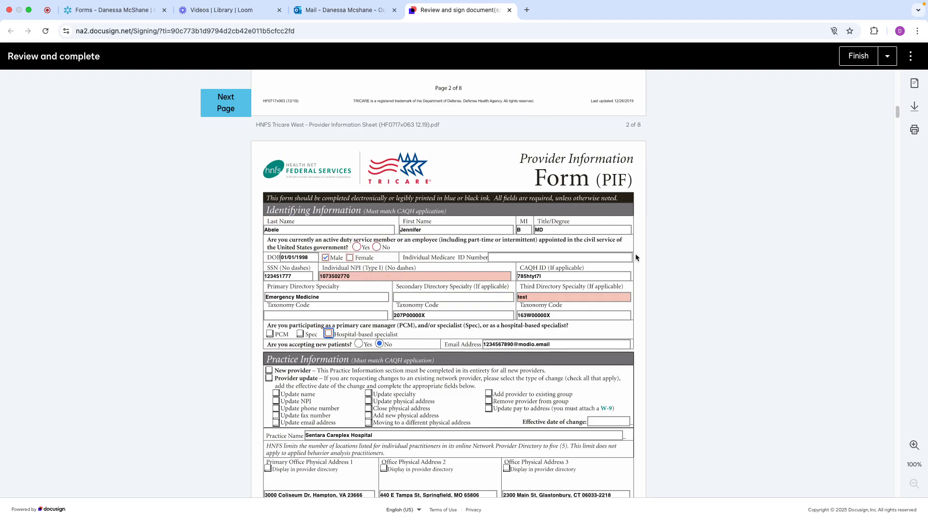
Answer Yes to the required active duty or civil service question on the Provider Information Form
{"action": "left_click", "coordinate": [858, 56]}
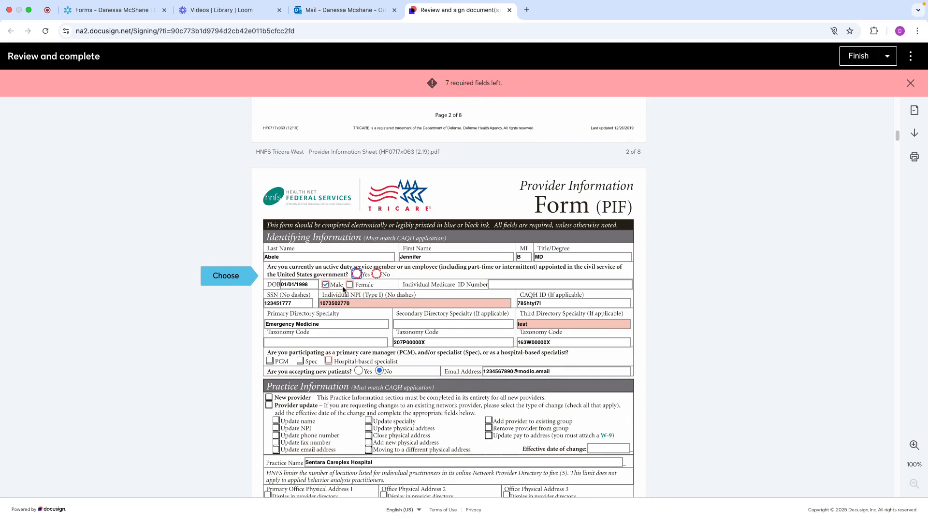
{"action": "left_click", "coordinate": [356, 274]}
{"action": "scroll", "coordinate": [461, 335], "scroll_direction": "down", "scroll_amount": 7}
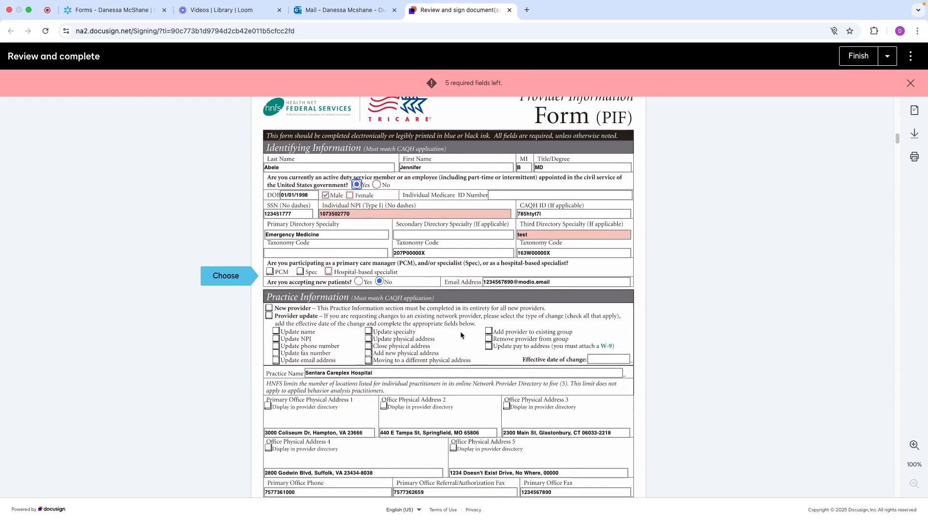
Begin the required signature in the Mental Health Providers section and choose a different handwriting style for it
{"action": "scroll", "coordinate": [460, 335], "scroll_direction": "down", "scroll_amount": 9}
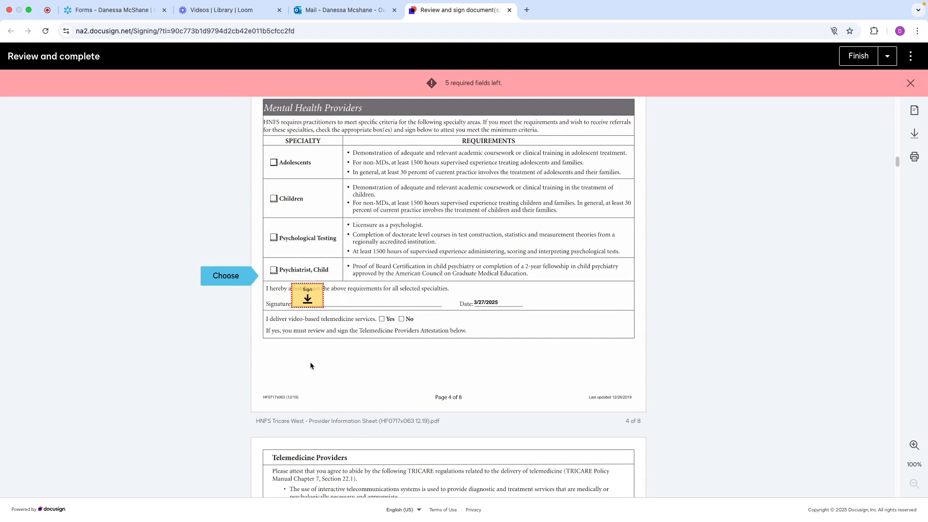
{"action": "left_click", "coordinate": [858, 56]}
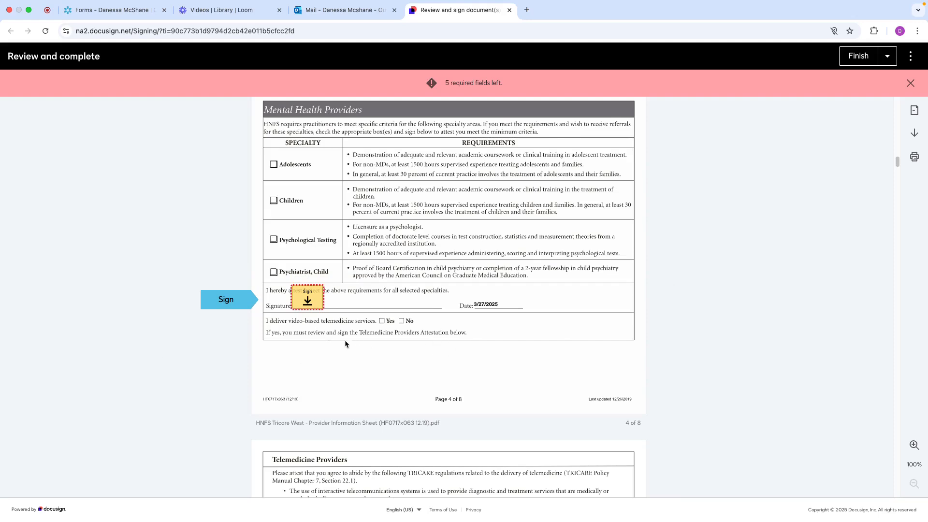
{"action": "left_click", "coordinate": [306, 299]}
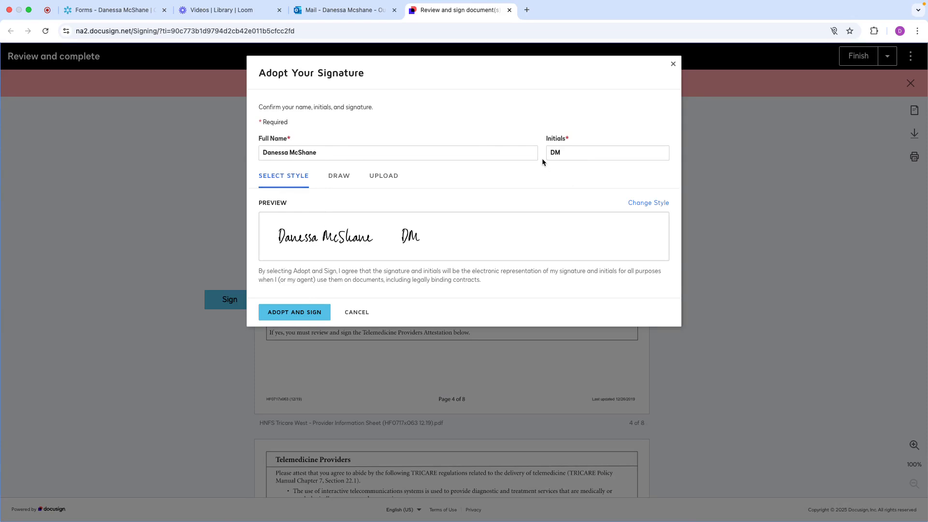
{"action": "left_click", "coordinate": [646, 204]}
{"action": "left_click", "coordinate": [572, 143]}
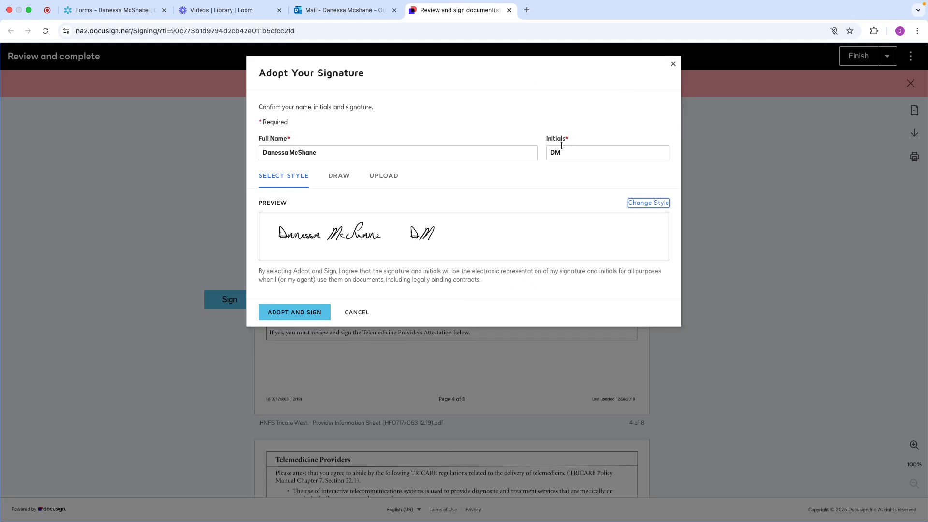
Look at the options for drawing or uploading a signature and return to the preset style
{"action": "left_click", "coordinate": [340, 178]}
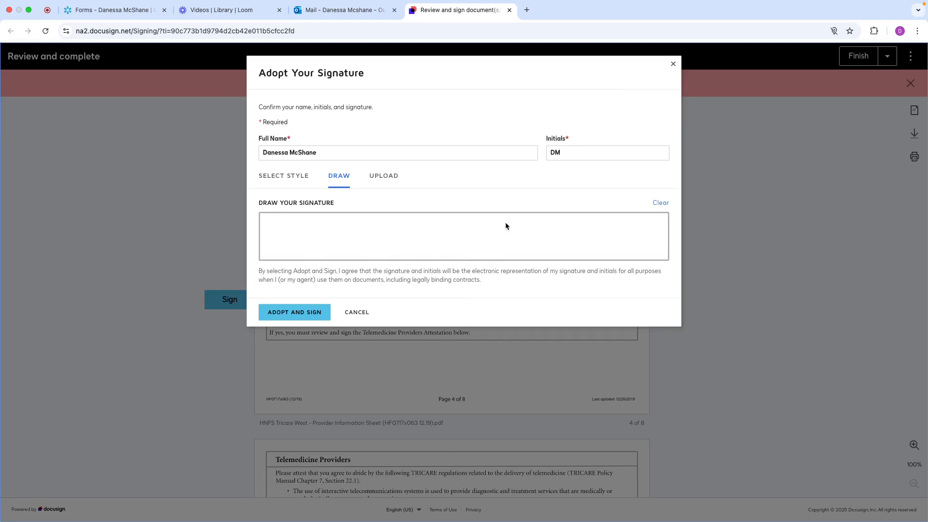
{"action": "left_click_drag", "start_coordinate": [379, 234], "coordinate": [489, 235]}
{"action": "left_click", "coordinate": [380, 177]}
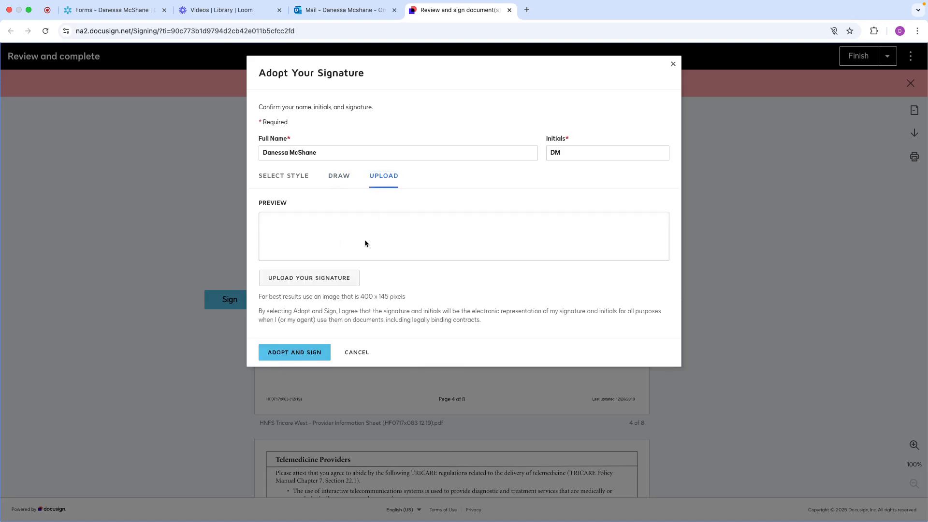
{"action": "left_click", "coordinate": [286, 178]}
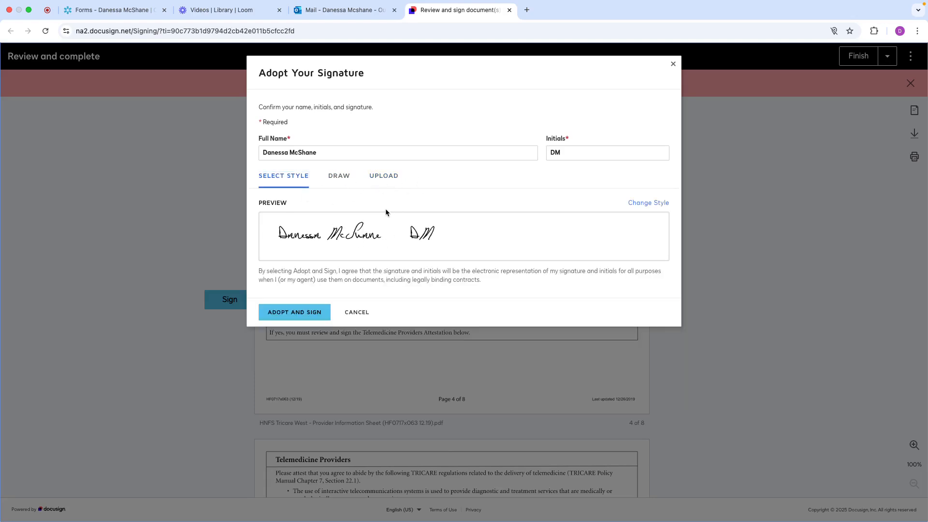
Adopt the signature and sign the Mental Health Providers, Telemedicine Providers and final provider signature fields of the HNFS Tricare West form
{"action": "left_click", "coordinate": [286, 314]}
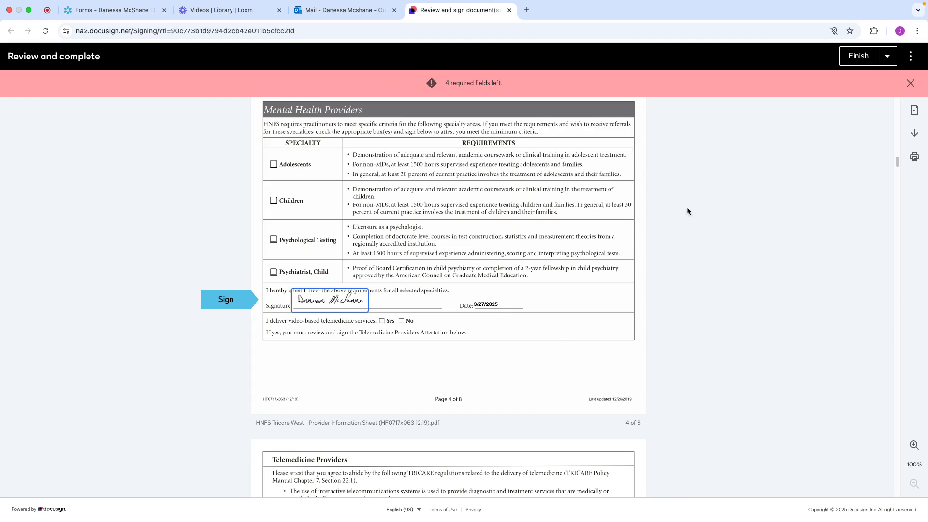
{"action": "left_click", "coordinate": [863, 60]}
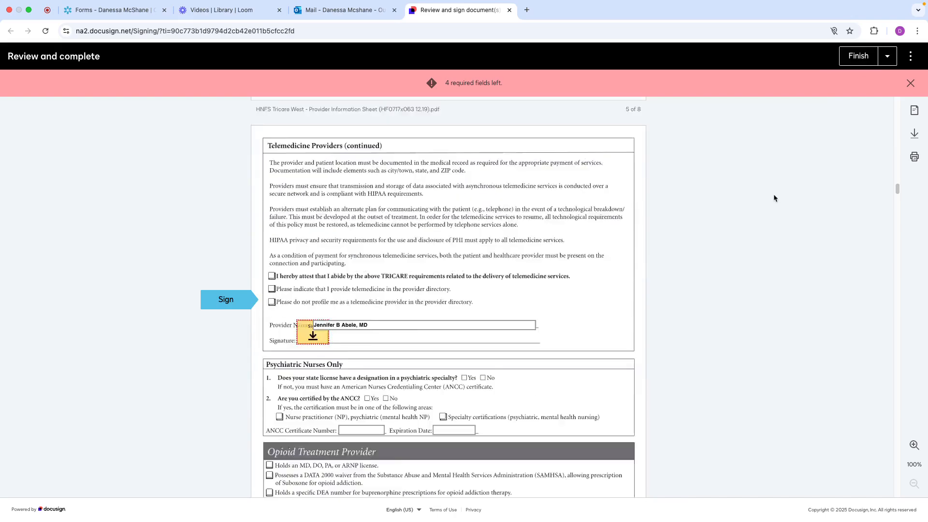
{"action": "left_click", "coordinate": [314, 301]}
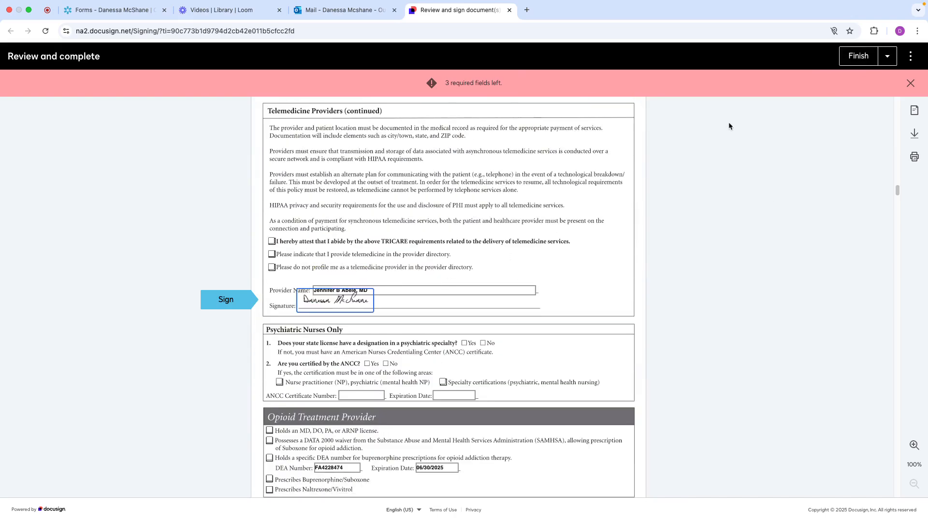
{"action": "left_click", "coordinate": [860, 57]}
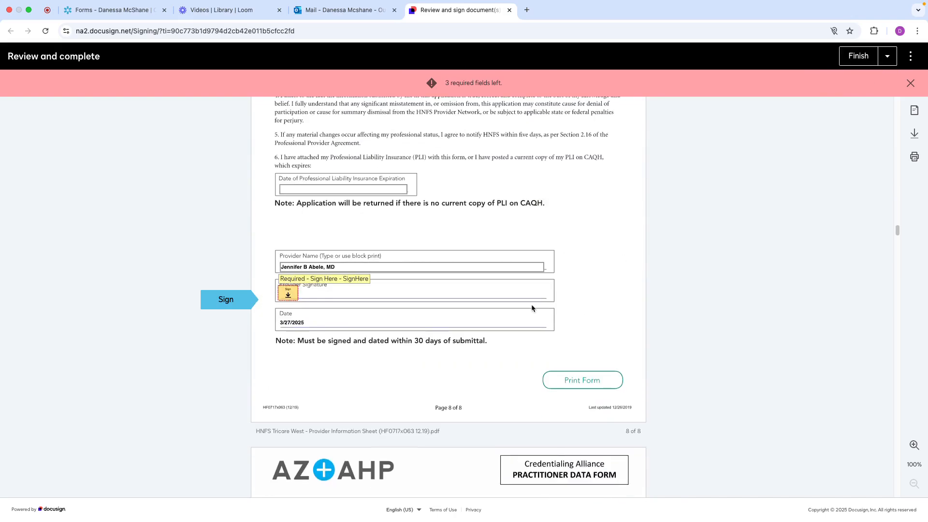
{"action": "left_click", "coordinate": [288, 294]}
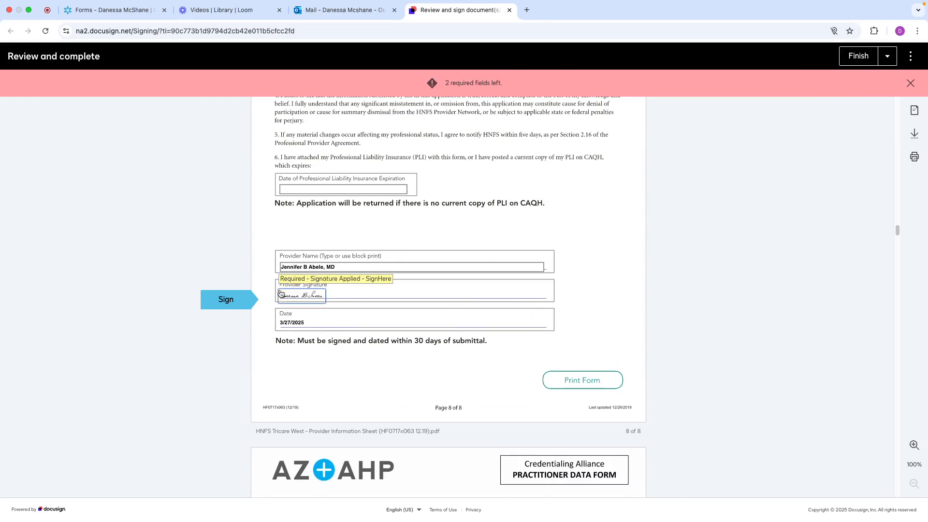
Sign the two remaining Vantage Health Plan signature fields, finish the packet and continue past the signing completion notice
{"action": "left_click", "coordinate": [858, 56]}
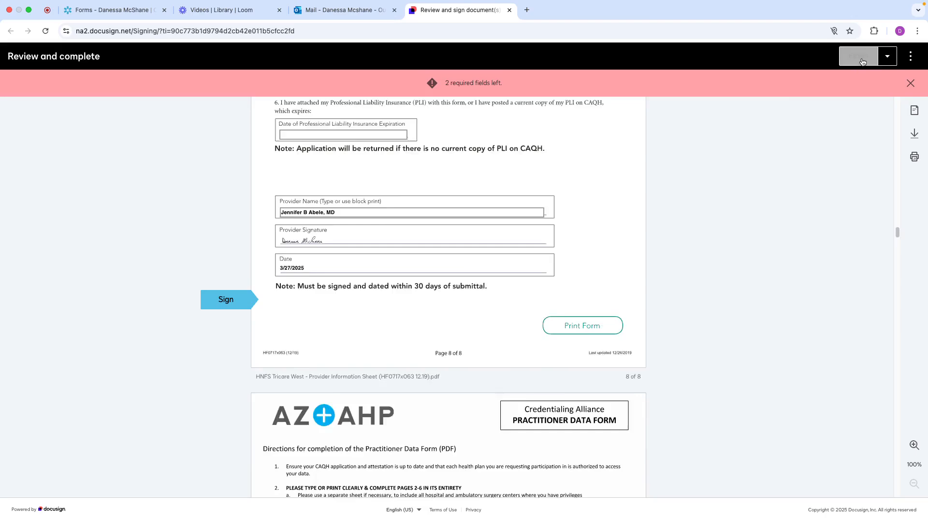
{"action": "left_click", "coordinate": [381, 300]}
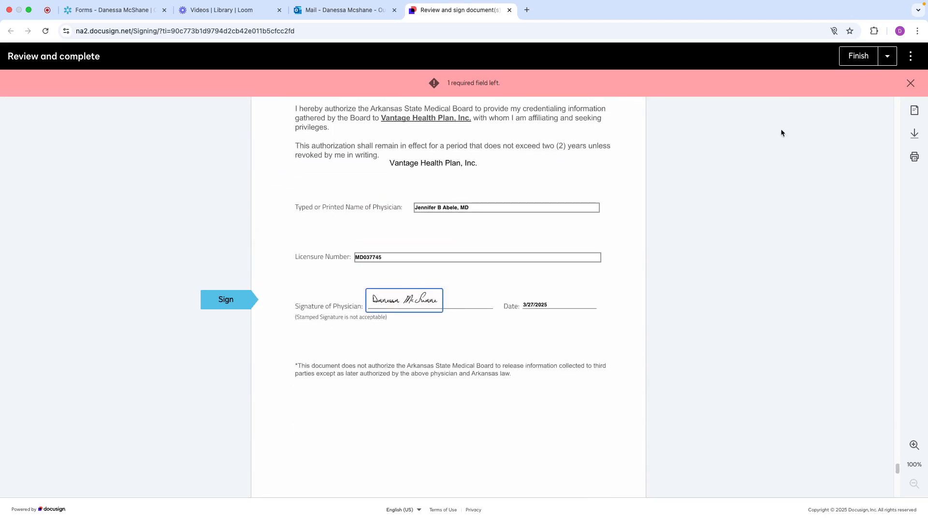
{"action": "left_click", "coordinate": [869, 56]}
{"action": "left_click", "coordinate": [288, 340]}
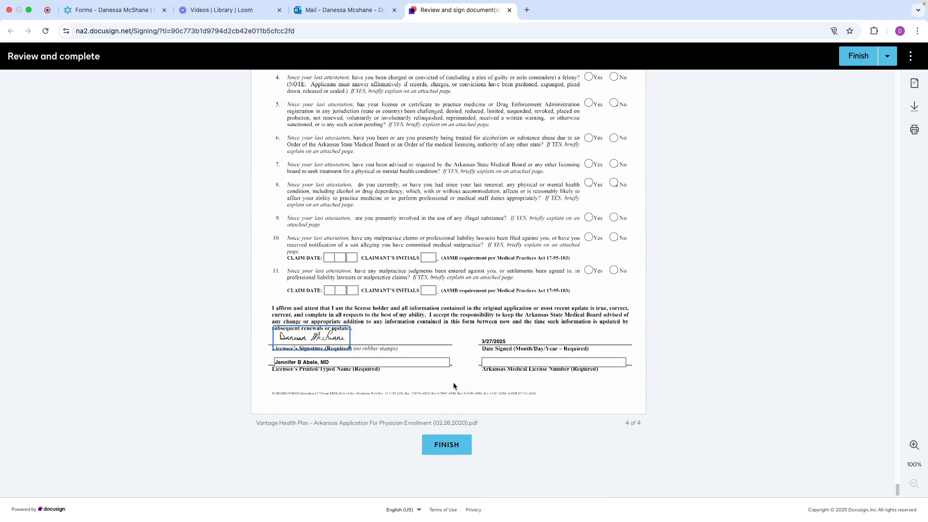
{"action": "left_click", "coordinate": [437, 445]}
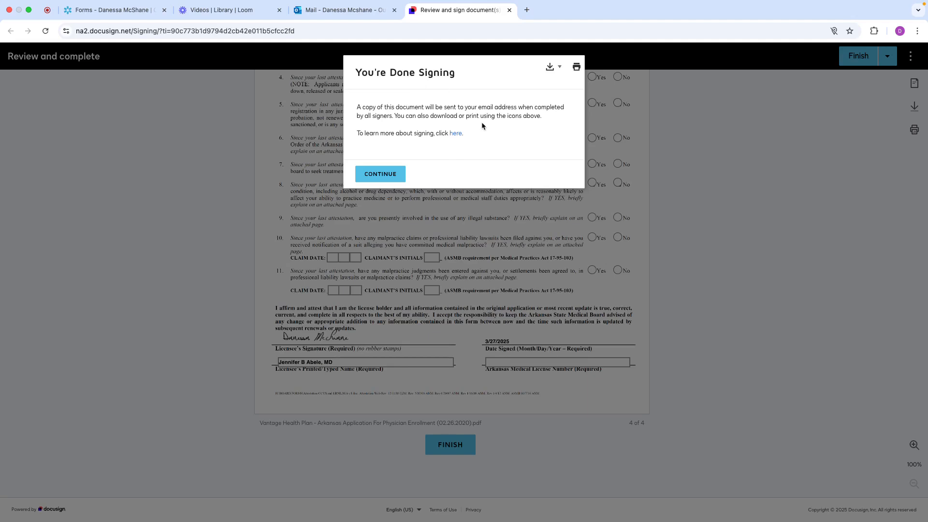
{"action": "left_click", "coordinate": [371, 177]}
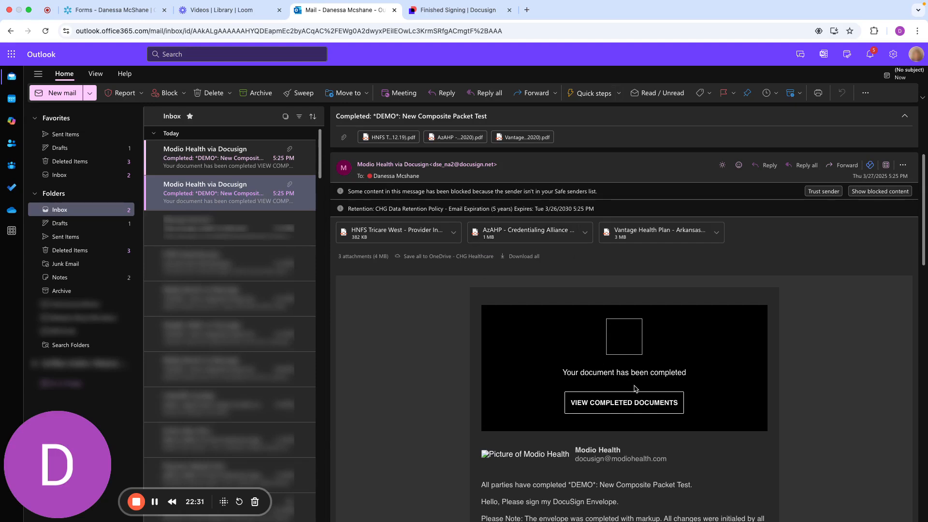
Review the markup history in the completed packet email, highlighting the name of the person who made the changes
{"action": "scroll", "coordinate": [638, 389], "scroll_direction": "down", "scroll_amount": 3}
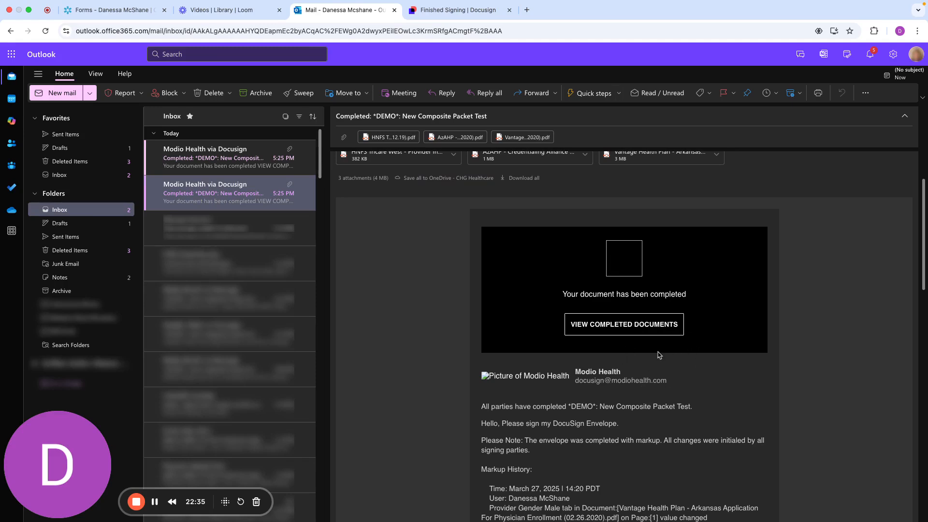
{"action": "scroll", "coordinate": [656, 363], "scroll_direction": "down", "scroll_amount": 2}
{"action": "scroll", "coordinate": [656, 363], "scroll_direction": "down", "scroll_amount": 2}
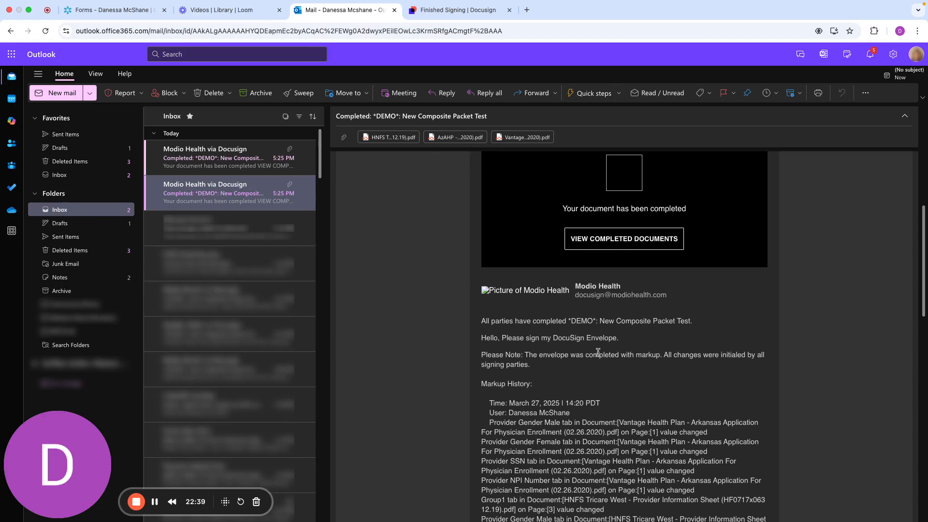
{"action": "scroll", "coordinate": [603, 368], "scroll_direction": "down", "scroll_amount": 1}
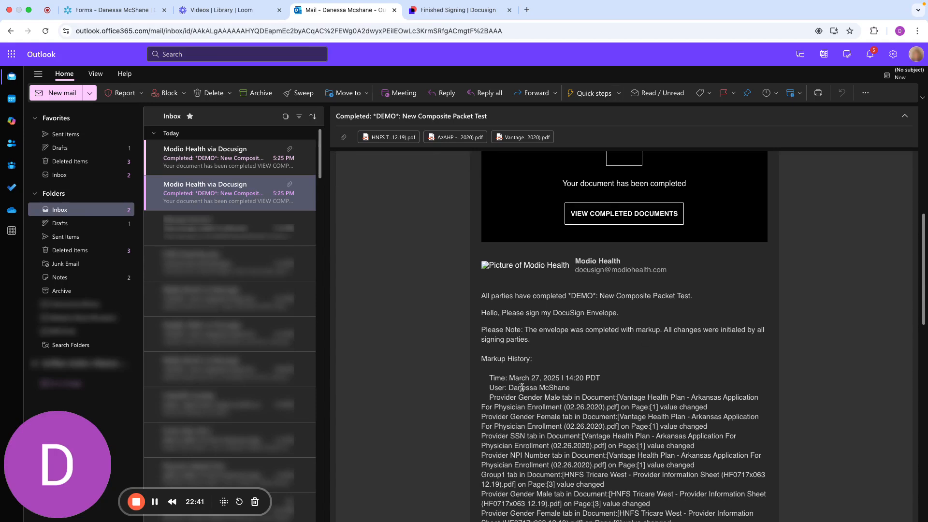
{"action": "left_click_drag", "start_coordinate": [510, 379], "coordinate": [562, 388]}
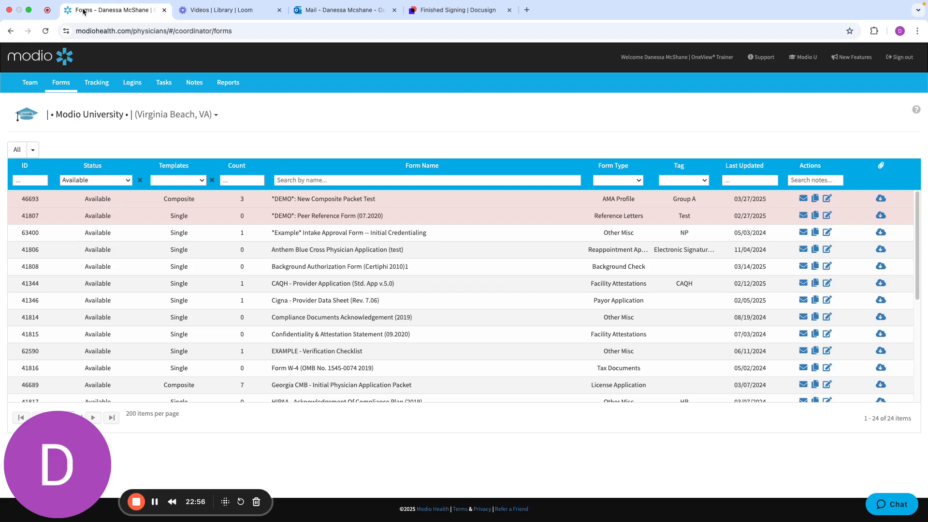
Switch to Modio OneView and open the Forms report from the standard reports
{"action": "left_click", "coordinate": [85, 11]}
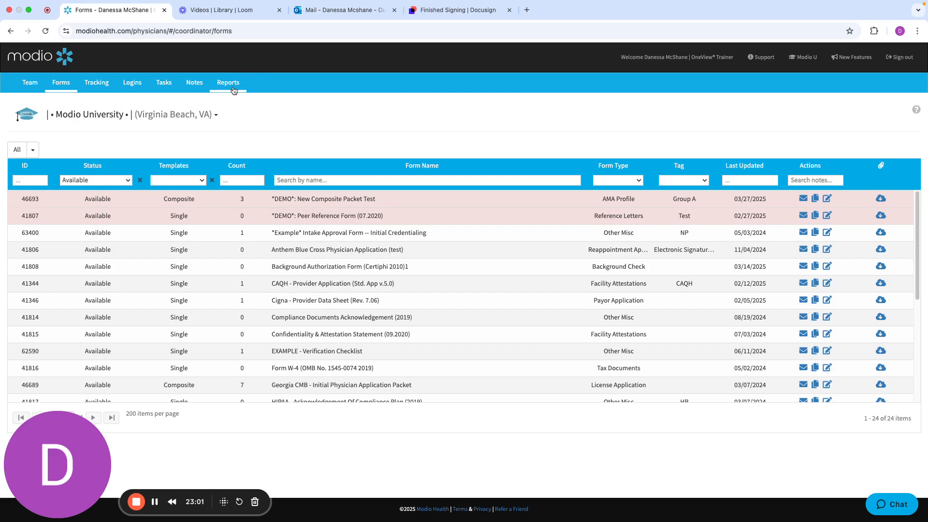
{"action": "left_click", "coordinate": [233, 90]}
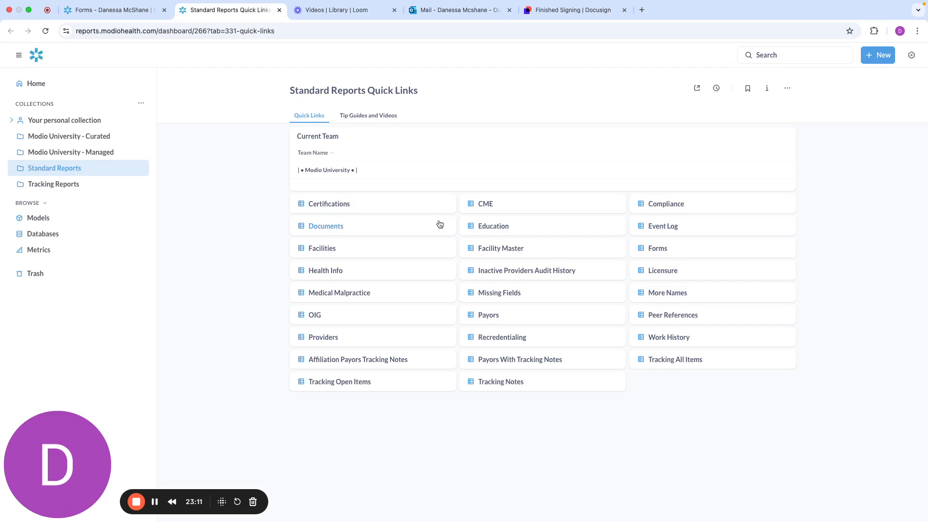
{"action": "left_click", "coordinate": [655, 249]}
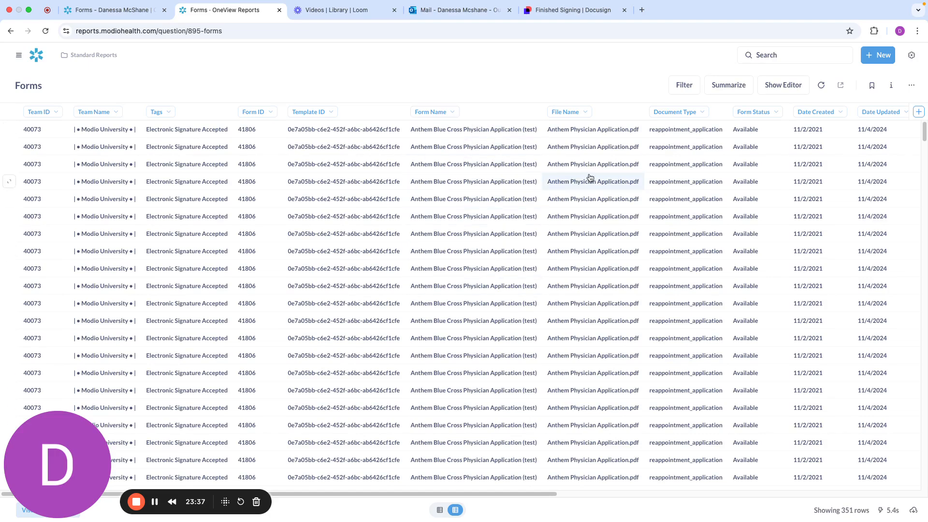
Examine the Forms report's provider, sender, send status, and sent, delivered, completed, voided and declined date columns
{"action": "scroll", "coordinate": [588, 177], "scroll_direction": "right", "scroll_amount": 2}
{"action": "scroll", "coordinate": [589, 177], "scroll_direction": "right", "scroll_amount": 5}
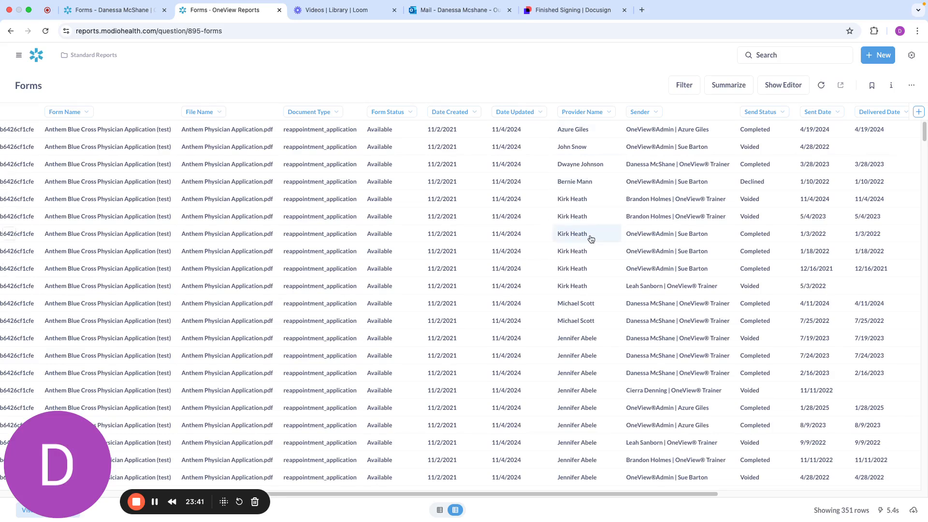
{"action": "scroll", "coordinate": [654, 226], "scroll_direction": "right", "scroll_amount": 5}
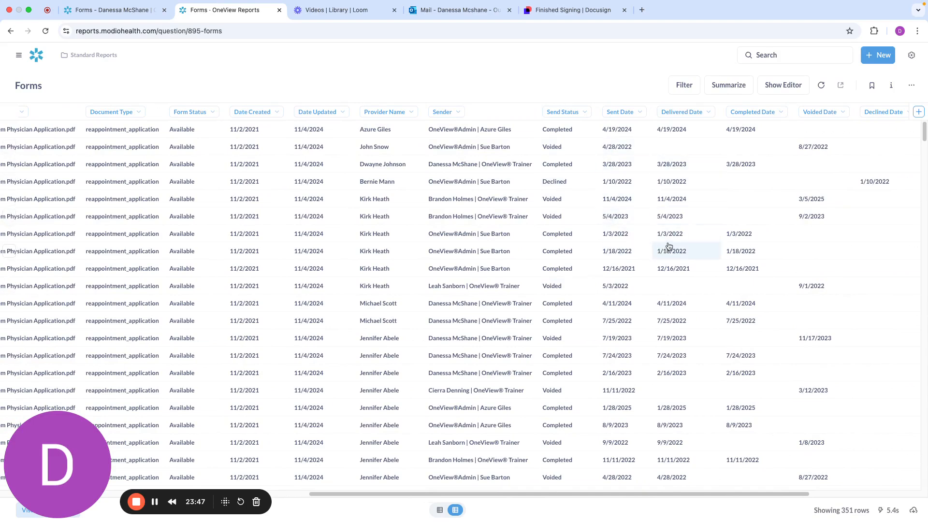
{"action": "scroll", "coordinate": [770, 235], "scroll_direction": "right", "scroll_amount": 2}
{"action": "scroll", "coordinate": [771, 236], "scroll_direction": "right", "scroll_amount": 2}
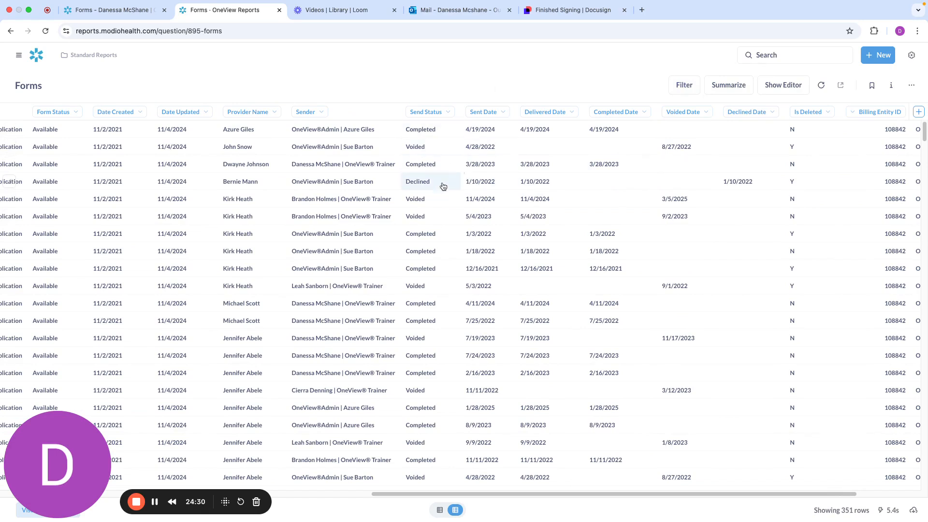
Filter the Forms report to send status Completed and document type payor_application
{"action": "left_click", "coordinate": [681, 90]}
{"action": "scroll", "coordinate": [498, 314], "scroll_direction": "down", "scroll_amount": 5}
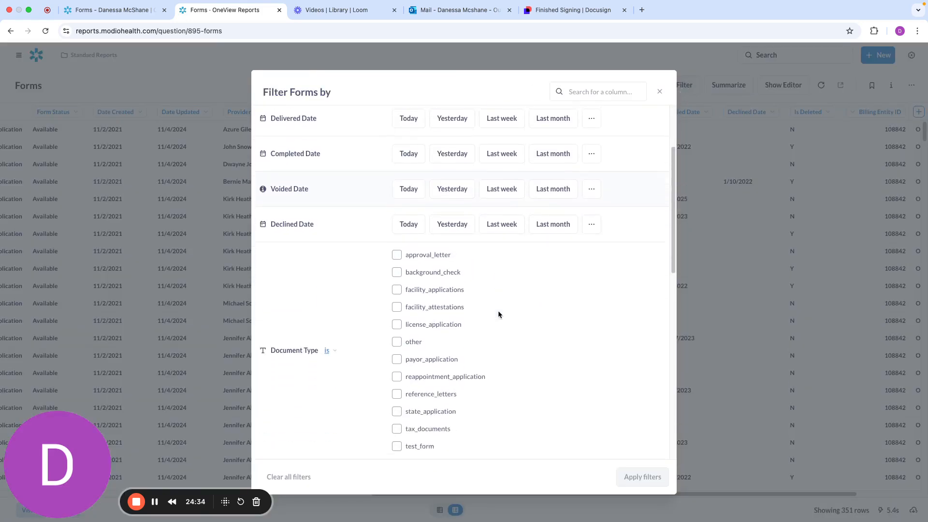
{"action": "scroll", "coordinate": [498, 314], "scroll_direction": "down", "scroll_amount": 3}
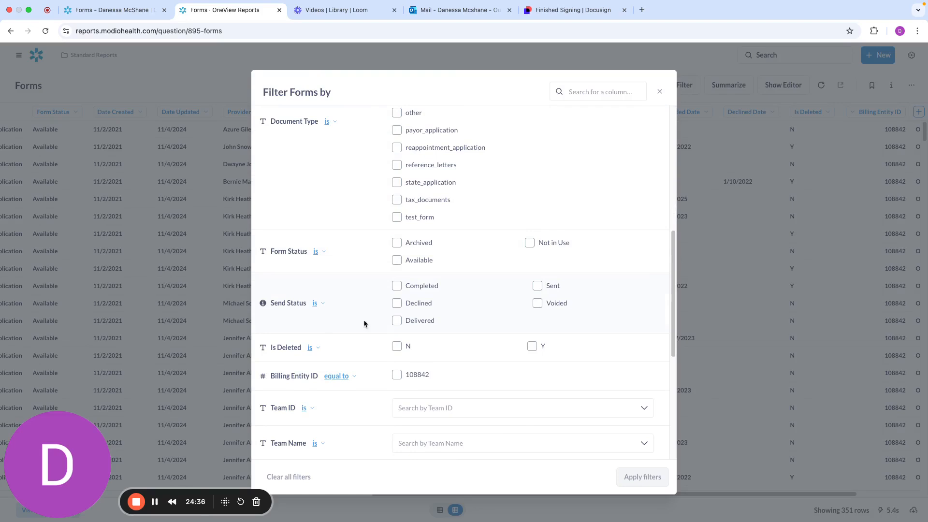
{"action": "left_click", "coordinate": [397, 285]}
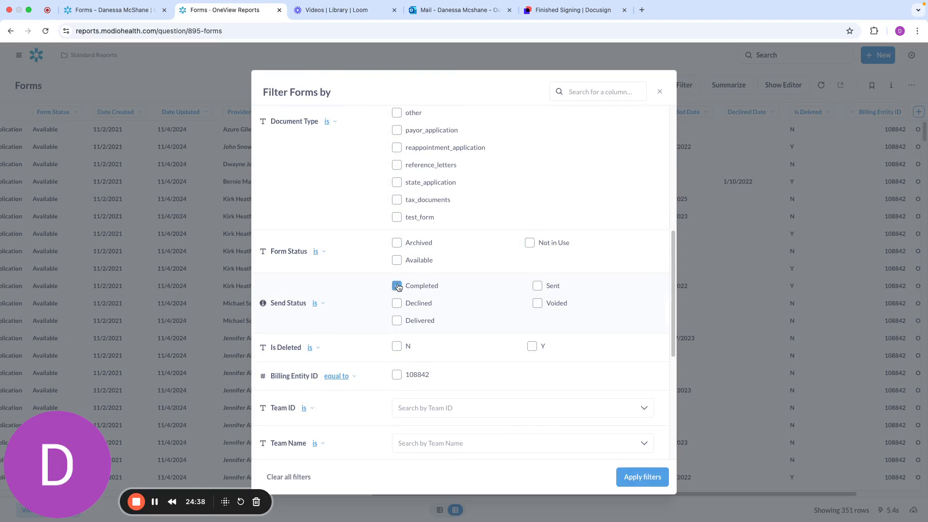
{"action": "scroll", "coordinate": [523, 245], "scroll_direction": "up", "scroll_amount": 10}
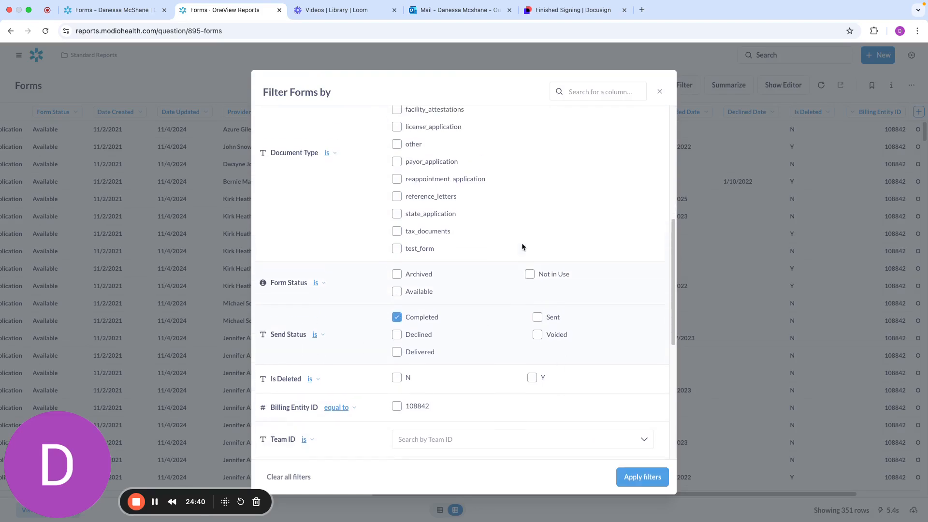
{"action": "scroll", "coordinate": [522, 246], "scroll_direction": "down", "scroll_amount": 2}
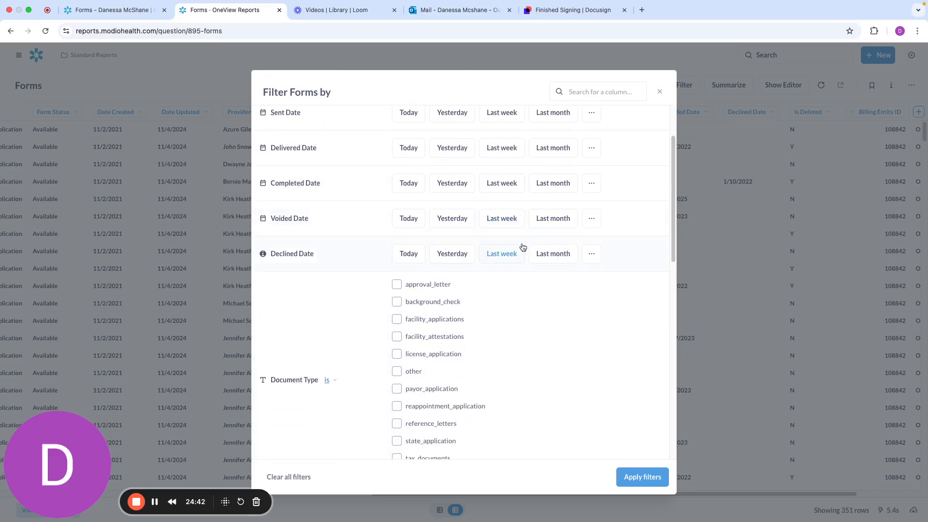
{"action": "scroll", "coordinate": [523, 295], "scroll_direction": "down", "scroll_amount": 3}
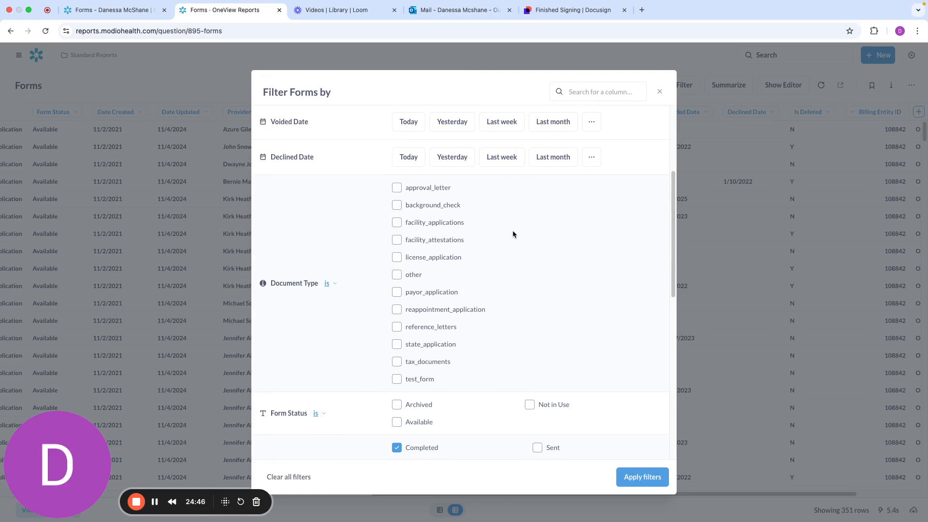
{"action": "left_click", "coordinate": [396, 292]}
{"action": "left_click", "coordinate": [645, 478]}
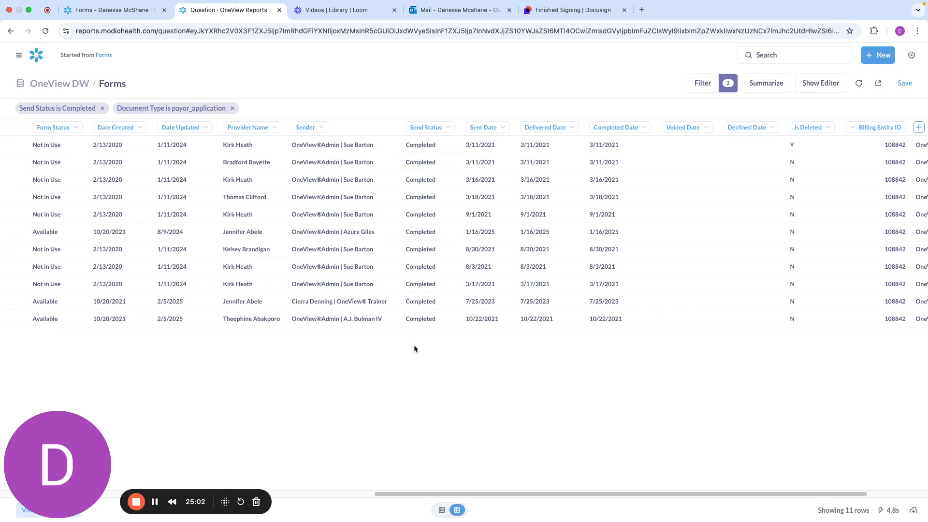
Hide the Team ID and Team Name columns from the filtered Forms report
{"action": "scroll", "coordinate": [580, 315], "scroll_direction": "left", "scroll_amount": 5}
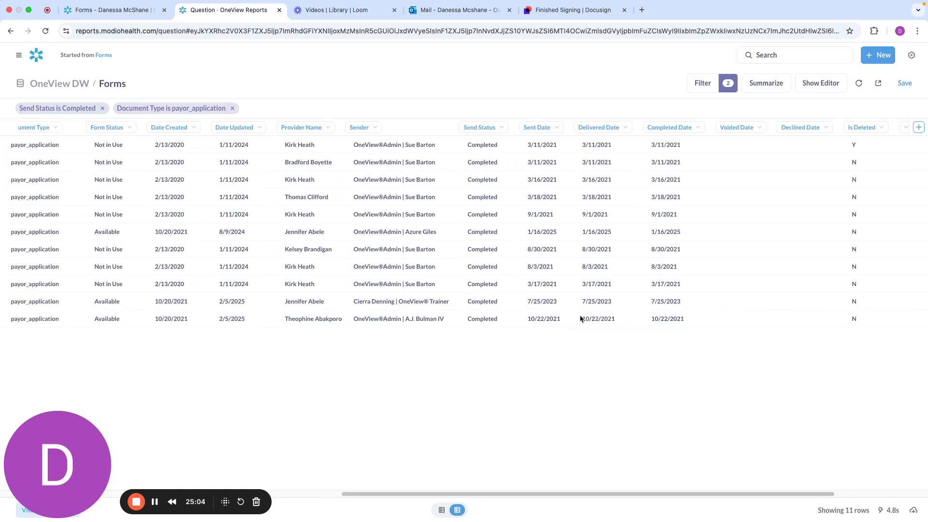
{"action": "scroll", "coordinate": [580, 318], "scroll_direction": "left", "scroll_amount": 3}
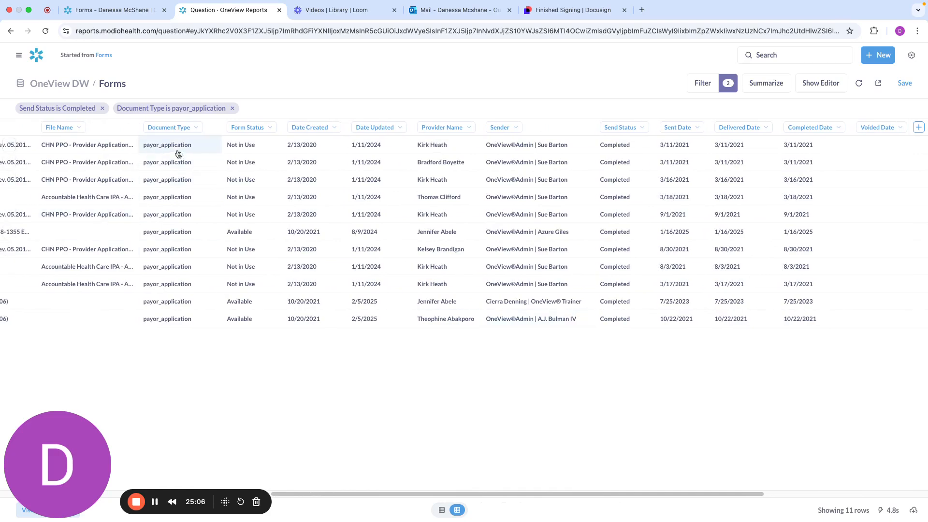
{"action": "scroll", "coordinate": [268, 323], "scroll_direction": "left", "scroll_amount": 8}
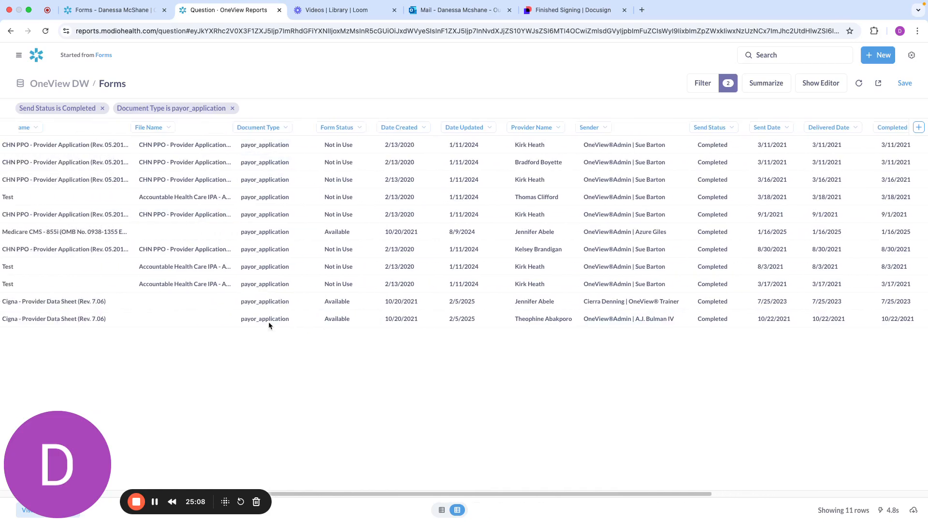
{"action": "scroll", "coordinate": [268, 320], "scroll_direction": "left", "scroll_amount": 10}
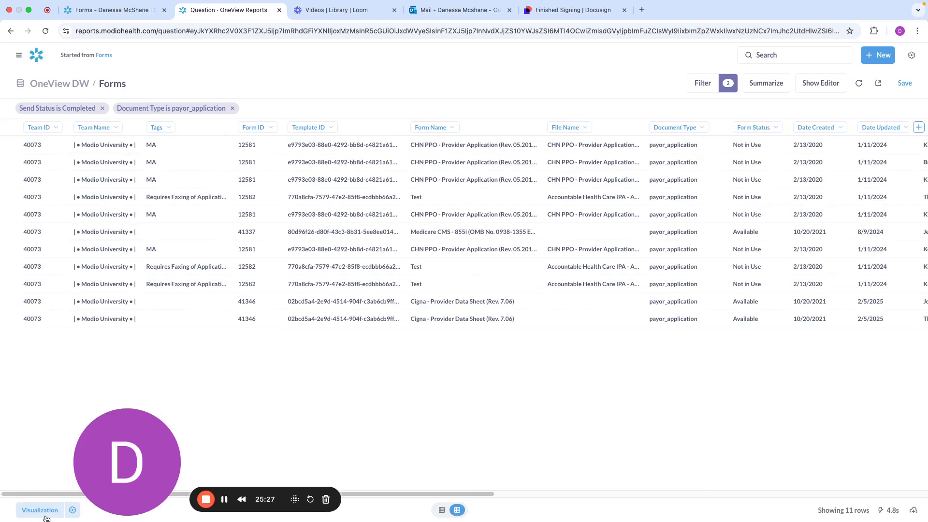
{"action": "left_click_drag", "start_coordinate": [106, 480], "coordinate": [195, 481]}
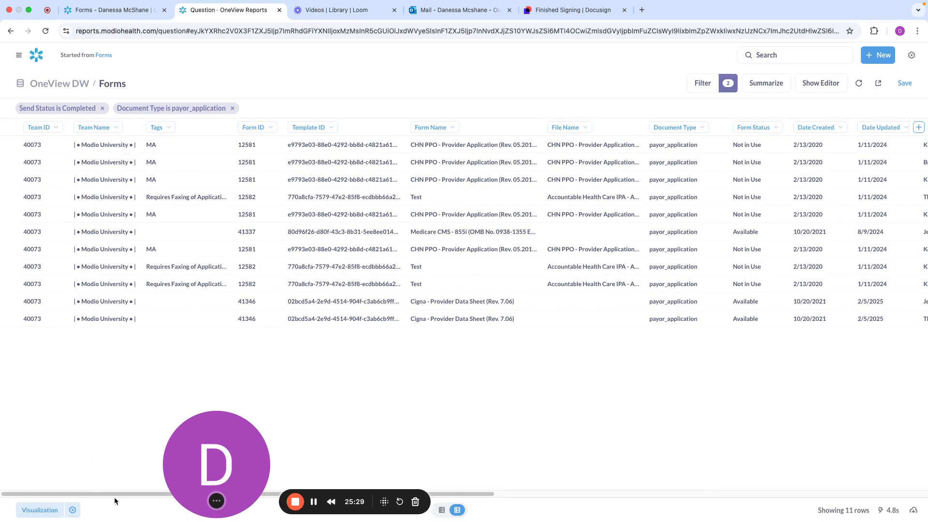
{"action": "left_click", "coordinate": [72, 510]}
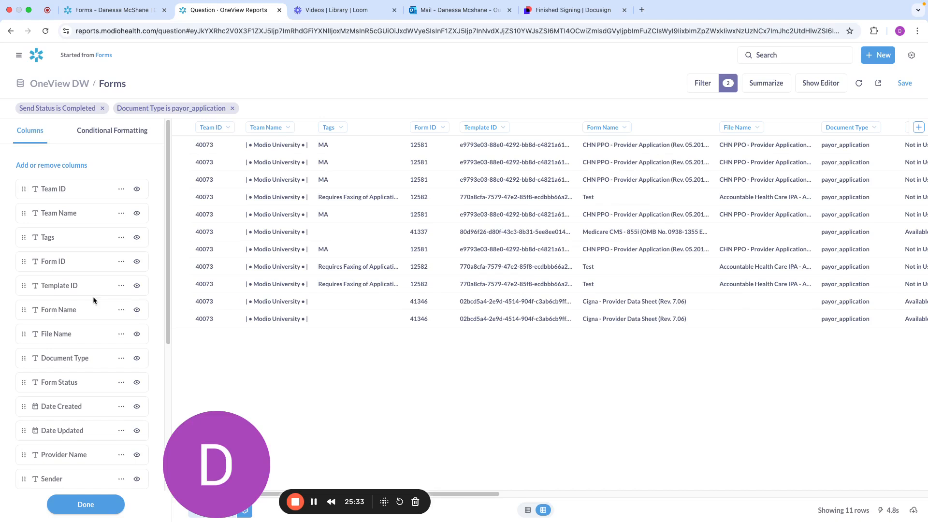
{"action": "scroll", "coordinate": [93, 297], "scroll_direction": "down", "scroll_amount": 1}
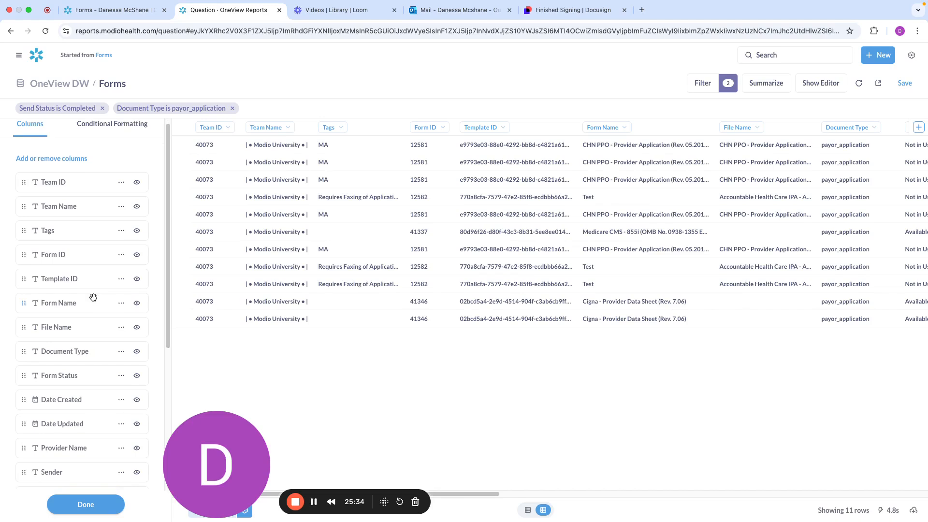
{"action": "left_click", "coordinate": [136, 184]}
{"action": "left_click", "coordinate": [137, 207]}
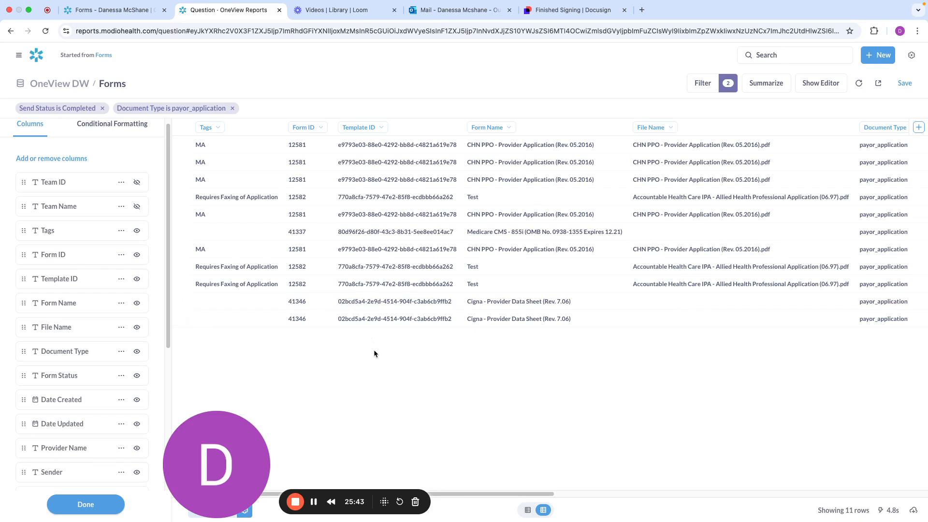
{"action": "left_click", "coordinate": [85, 504]}
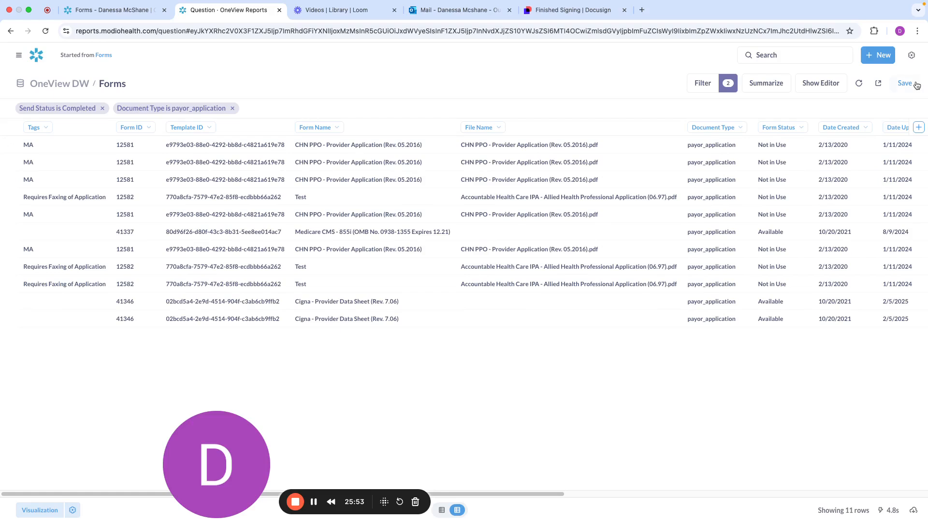
Save the report as Forms - Modified in the personal collection, described as "Send Status Complete, Document type Payor App", without adding it to a dashboard
{"action": "left_click", "coordinate": [902, 87]}
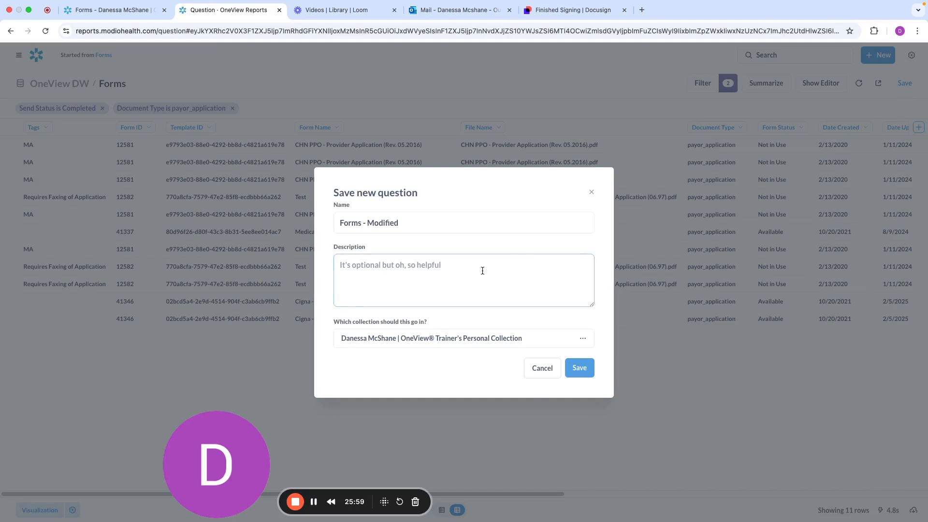
{"action": "left_click", "coordinate": [390, 275]}
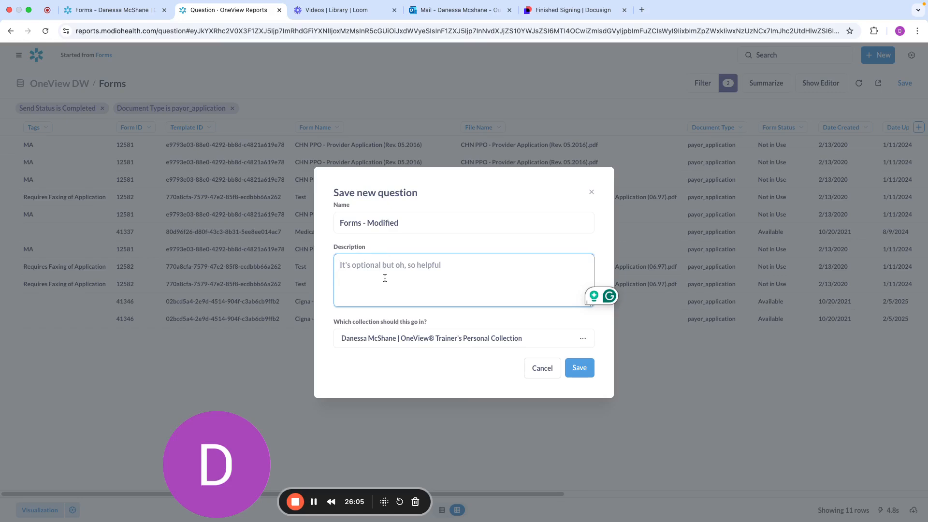
{"action": "type", "text": "Send "}
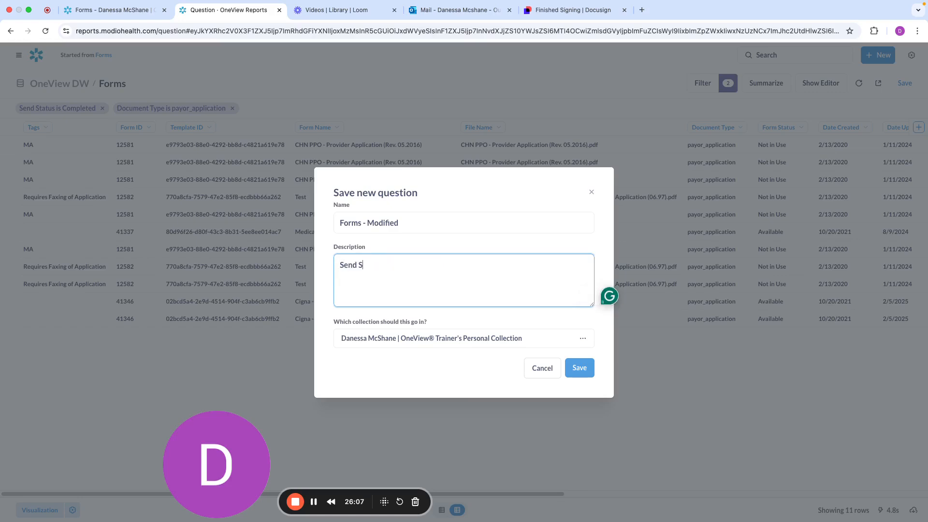
{"action": "type", "text": "Status Complete"}
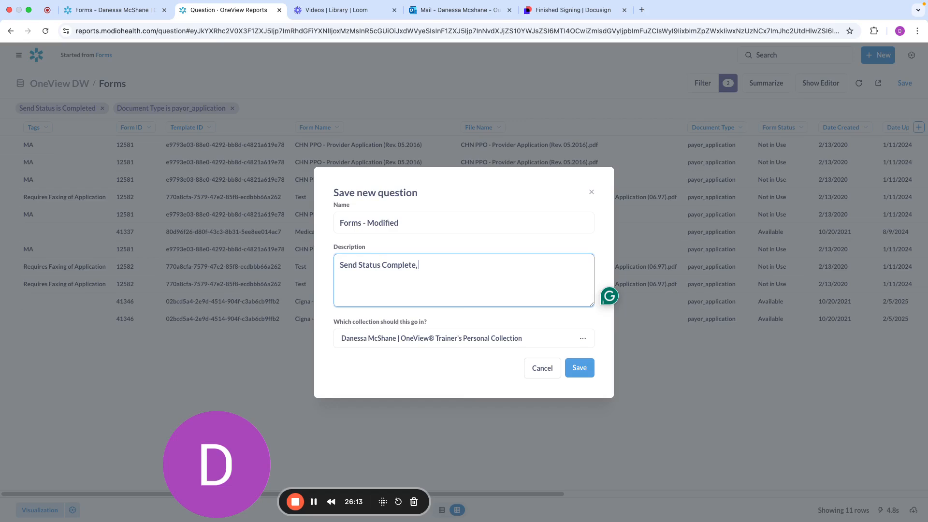
{"action": "type", "text": ", Document type Payor App"}
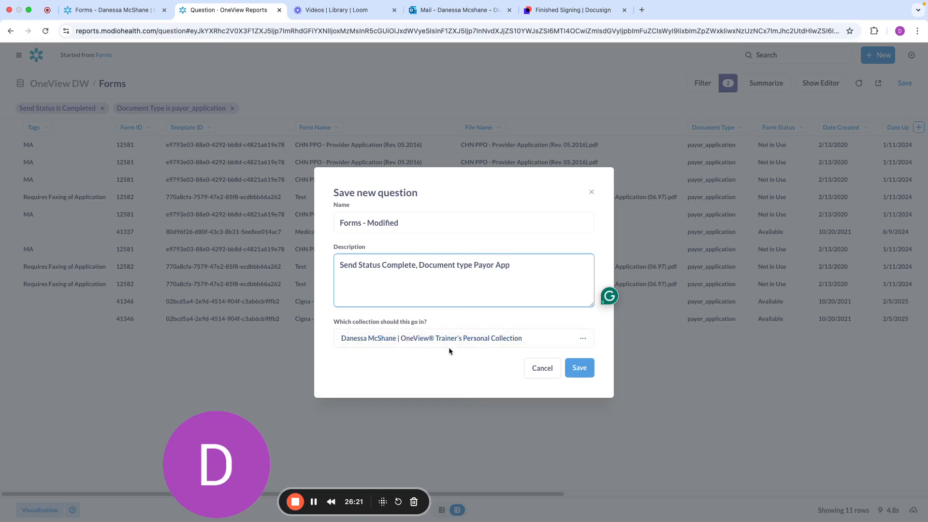
{"action": "left_click", "coordinate": [581, 368]}
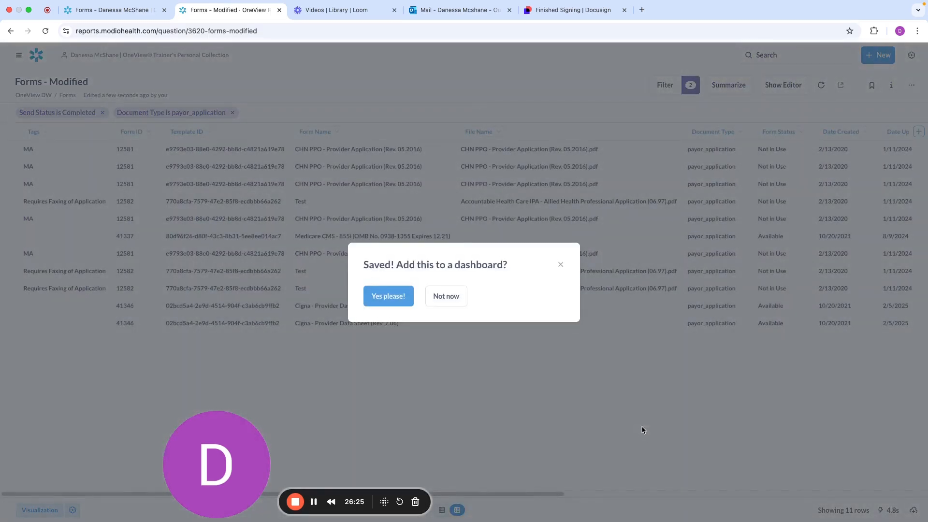
{"action": "left_click", "coordinate": [445, 296]}
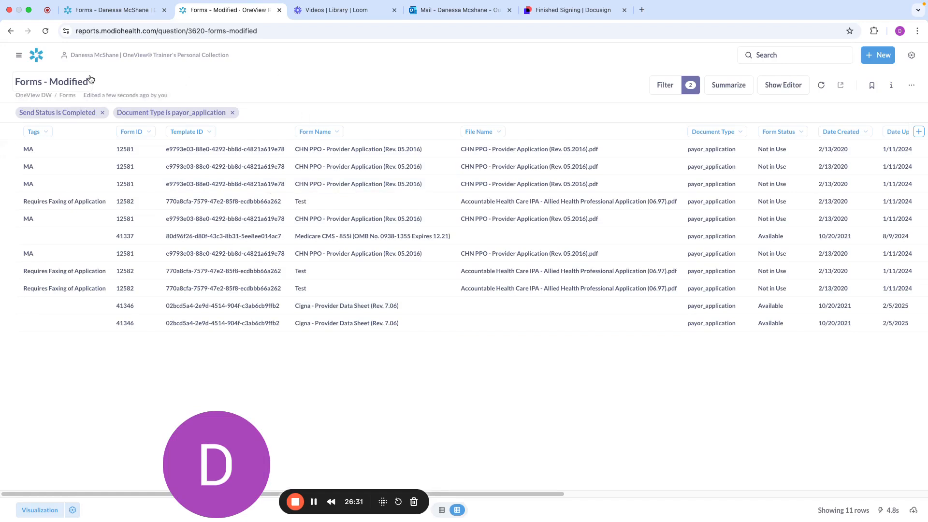
Return to the reports home page and open the personal collection to find the saved report
{"action": "left_click", "coordinate": [36, 59]}
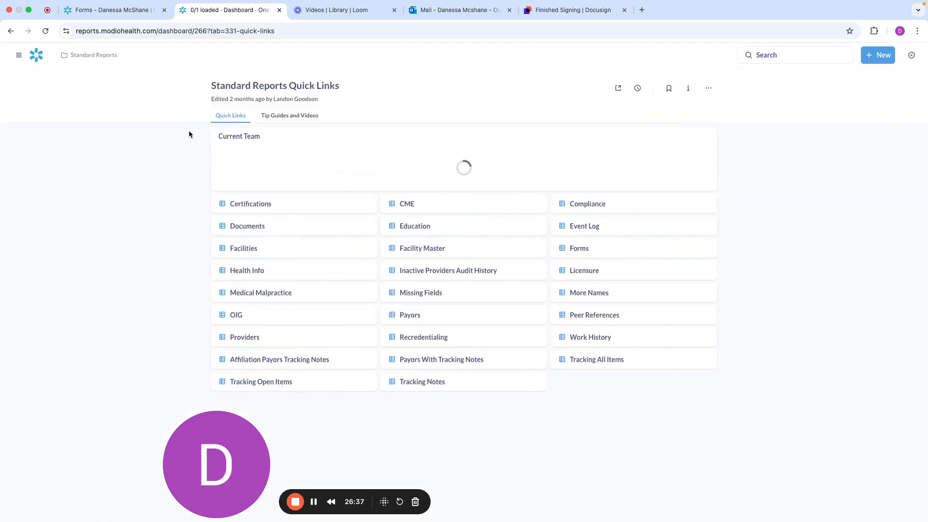
{"action": "left_click", "coordinate": [19, 57]}
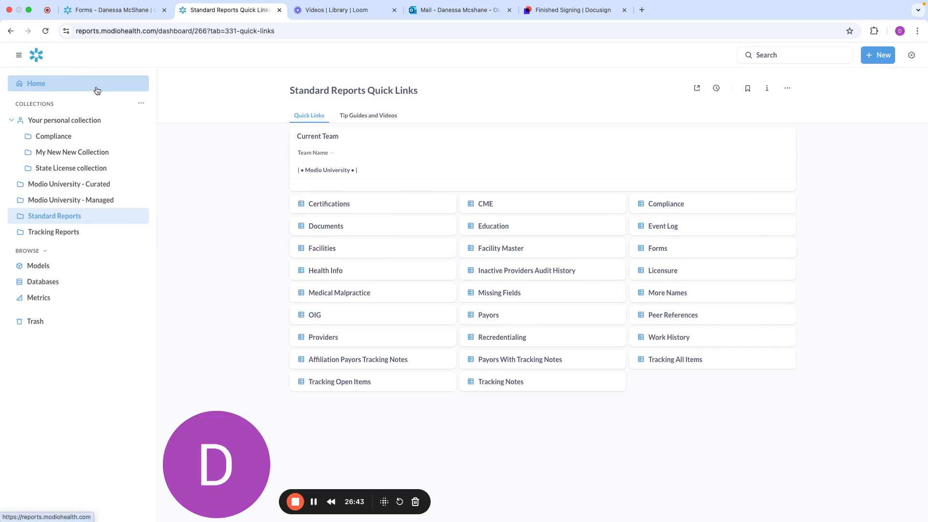
{"action": "left_click", "coordinate": [54, 124]}
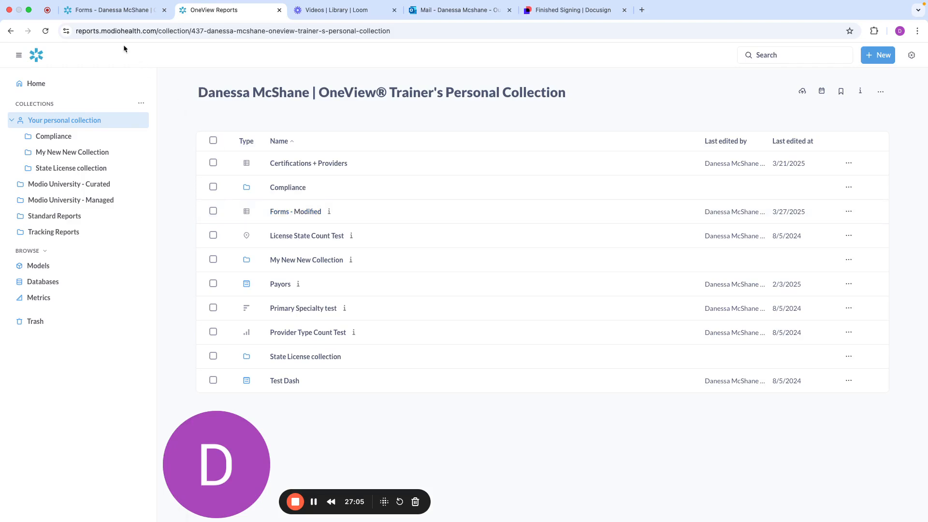
Switch to the Modio OneView forms list and review the *DEMO*: New Composite Packet Test send history and its status filter options
{"action": "left_click", "coordinate": [109, 15]}
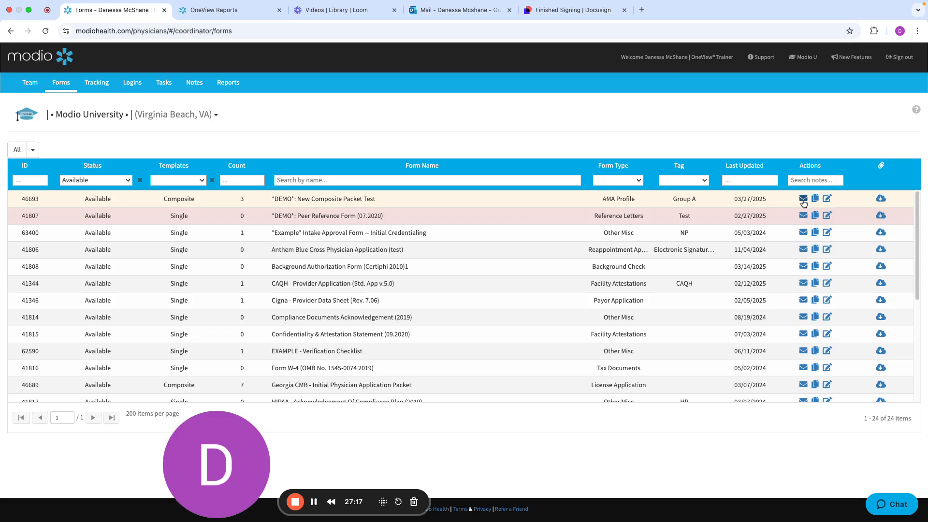
{"action": "left_click", "coordinate": [803, 198]}
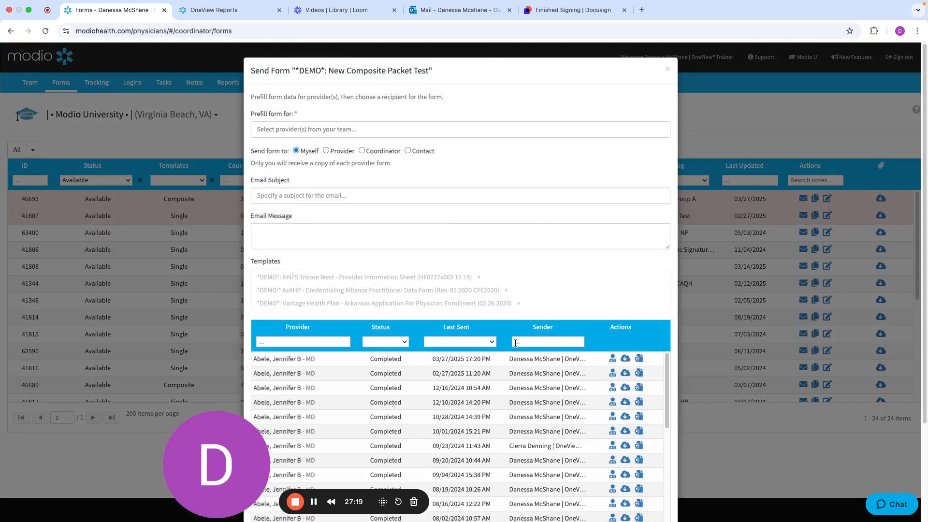
{"action": "scroll", "coordinate": [594, 276], "scroll_direction": "down", "scroll_amount": 3}
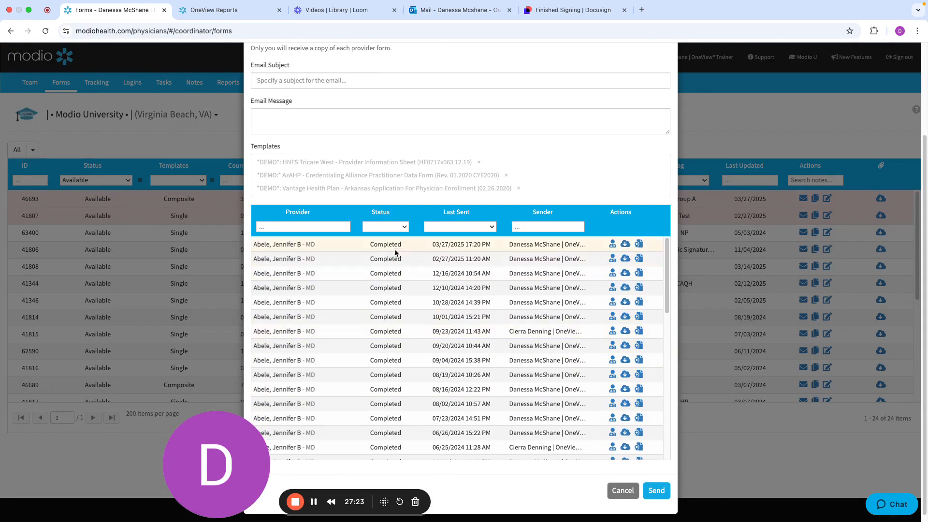
{"action": "left_click", "coordinate": [386, 227]}
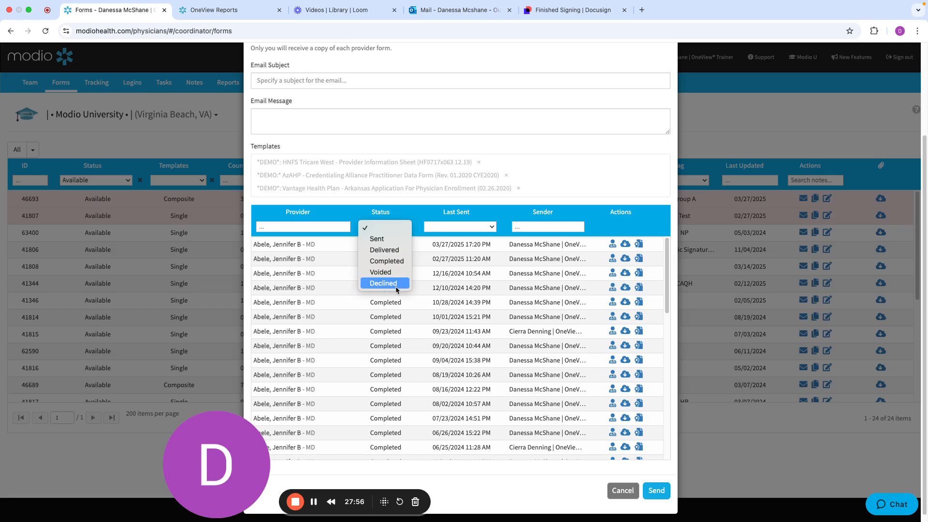
{"action": "left_click", "coordinate": [571, 181]}
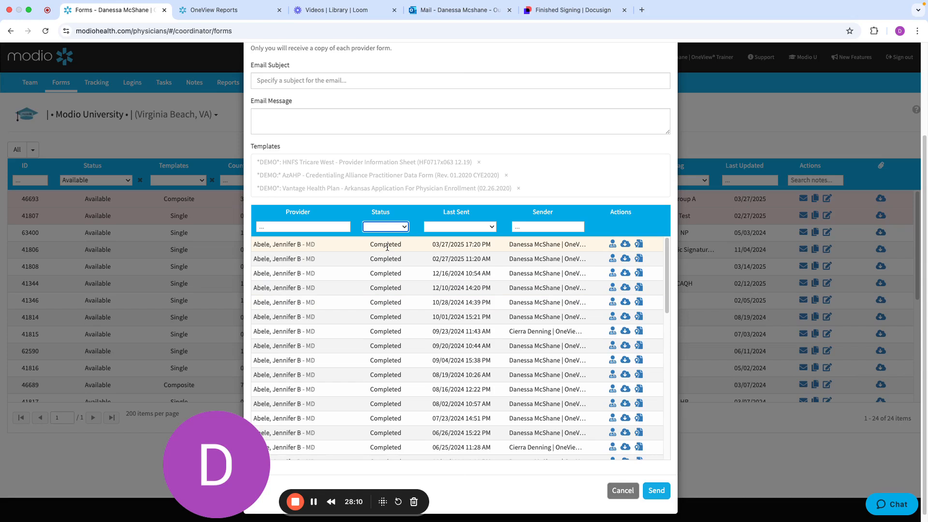
Download the certificate for the 03/27/2025 send, open the PDF and highlight its Certificate Of Completion heading
{"action": "left_click_drag", "start_coordinate": [222, 476], "coordinate": [108, 476]}
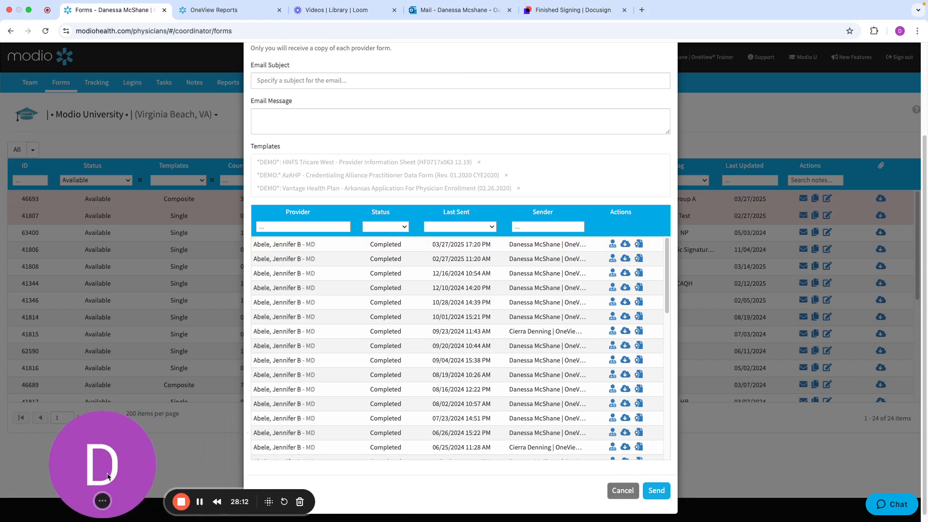
{"action": "left_click", "coordinate": [637, 246]}
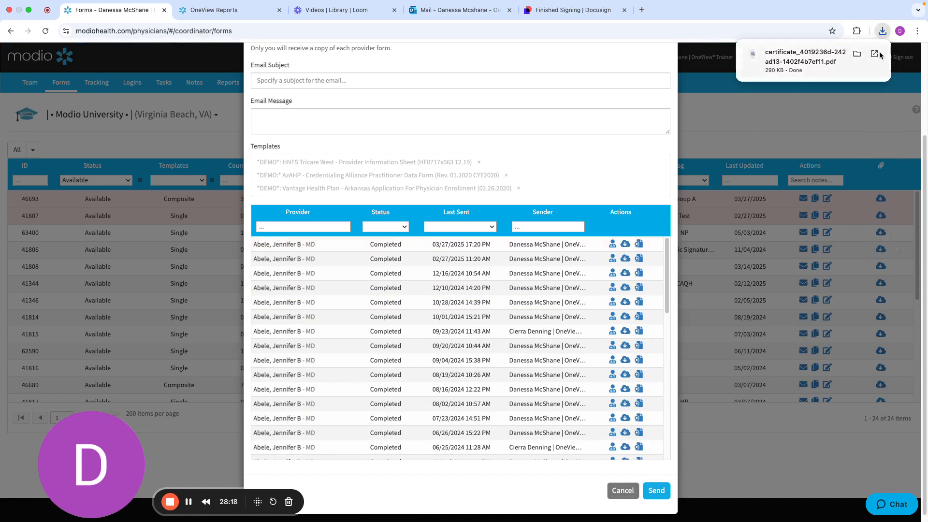
{"action": "left_click", "coordinate": [877, 55]}
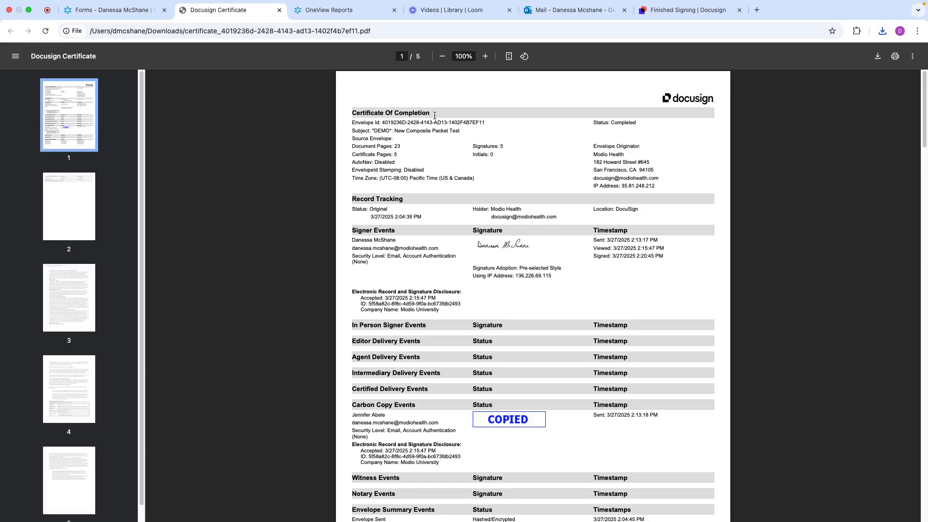
{"action": "left_click_drag", "start_coordinate": [432, 114], "coordinate": [340, 116]}
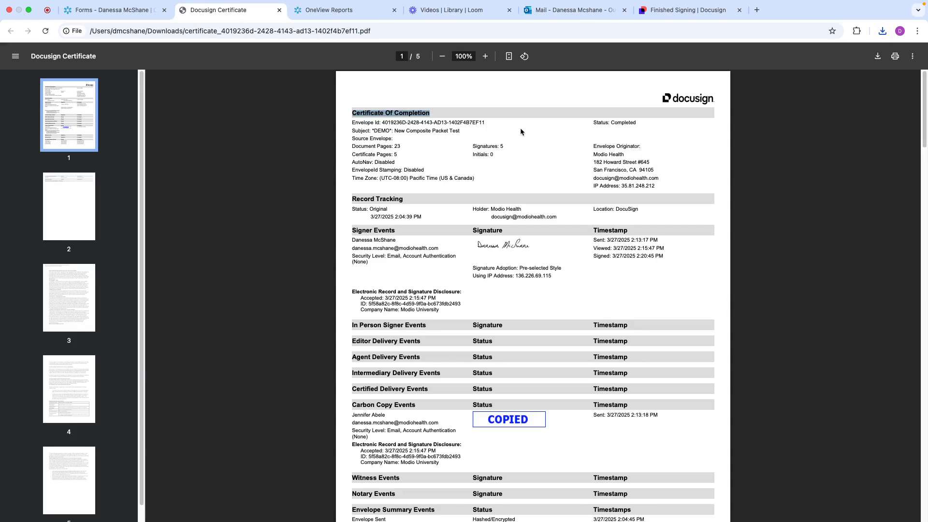
Review the certificate's envelope details and signer timestamps, highlighting the acceptance entry under Electronic Record and Signature Disclosure
{"action": "left_click_drag", "start_coordinate": [485, 123], "coordinate": [345, 124]}
{"action": "scroll", "coordinate": [423, 158], "scroll_direction": "down", "scroll_amount": 3}
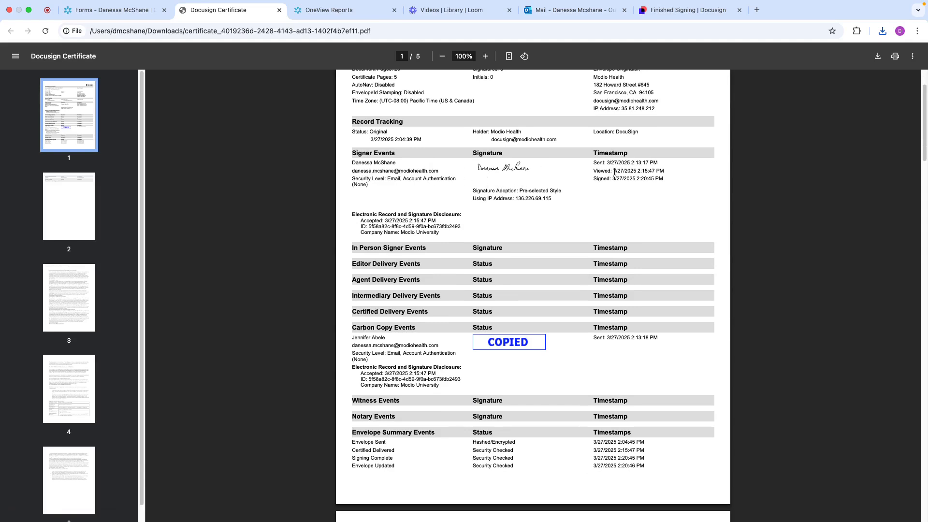
{"action": "mouse_move", "coordinate": [353, 215]}
{"action": "left_mouse_down"}
{"action": "mouse_move", "coordinate": [463, 216]}
{"action": "mouse_move", "coordinate": [387, 222]}
{"action": "left_mouse_up"}
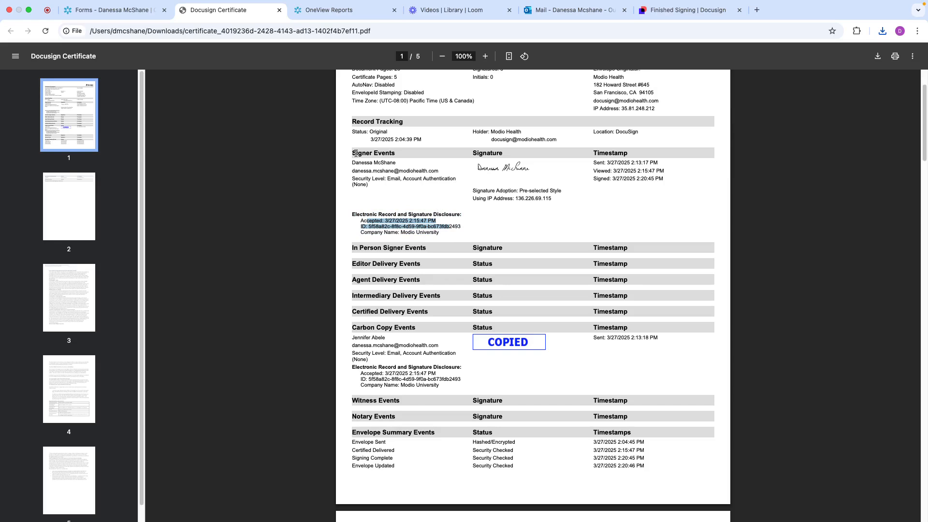
Open the provider's completed forms from the 03/27/2025 send, inspect the 07/23/2024 form's Expiration and Notes fields, and cancel the edit
{"action": "left_click", "coordinate": [120, 11]}
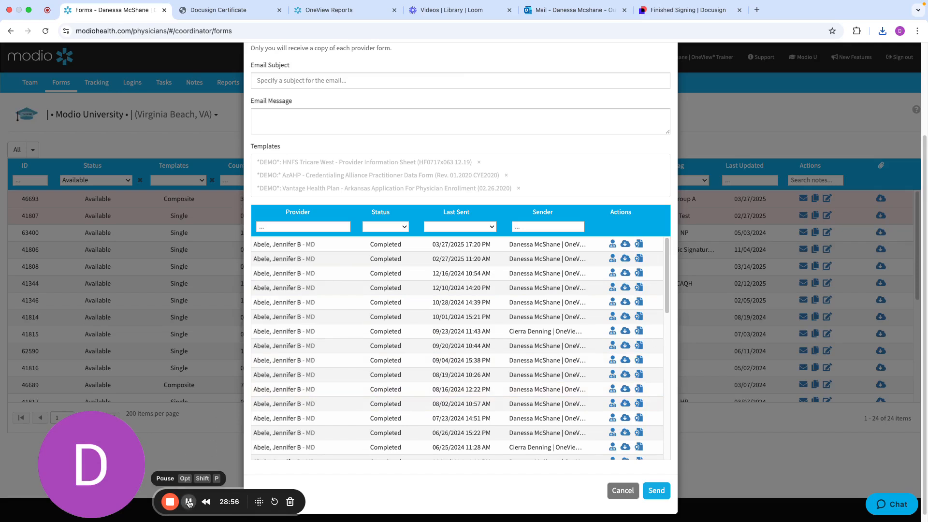
{"action": "left_click", "coordinate": [612, 245]}
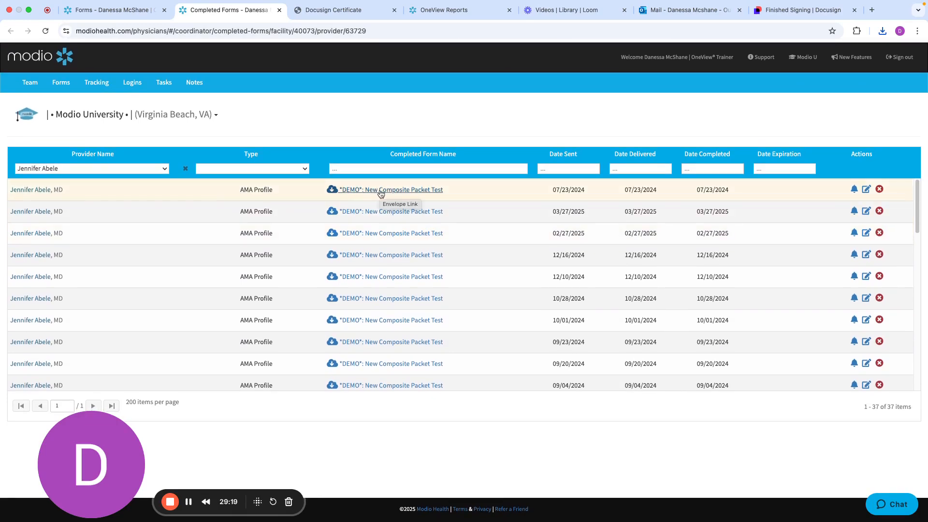
{"action": "left_click", "coordinate": [866, 193]}
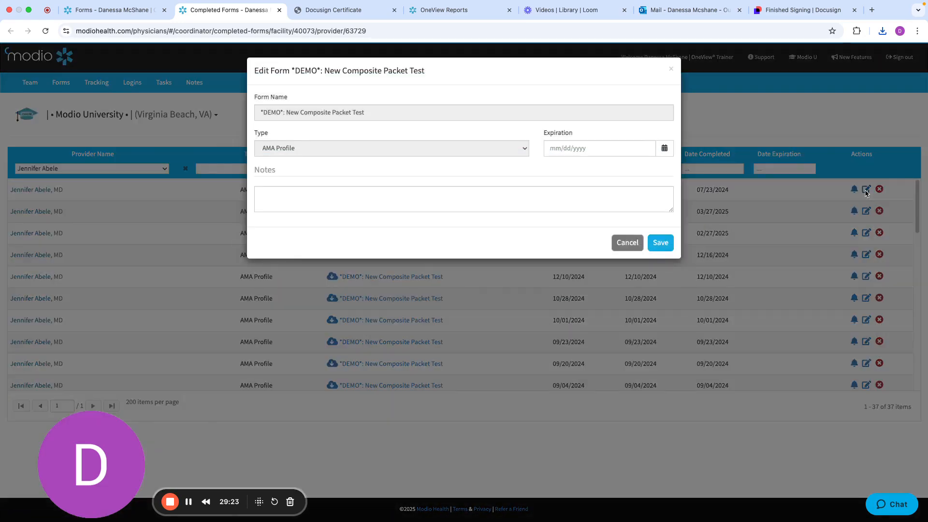
{"action": "left_click", "coordinate": [577, 152]}
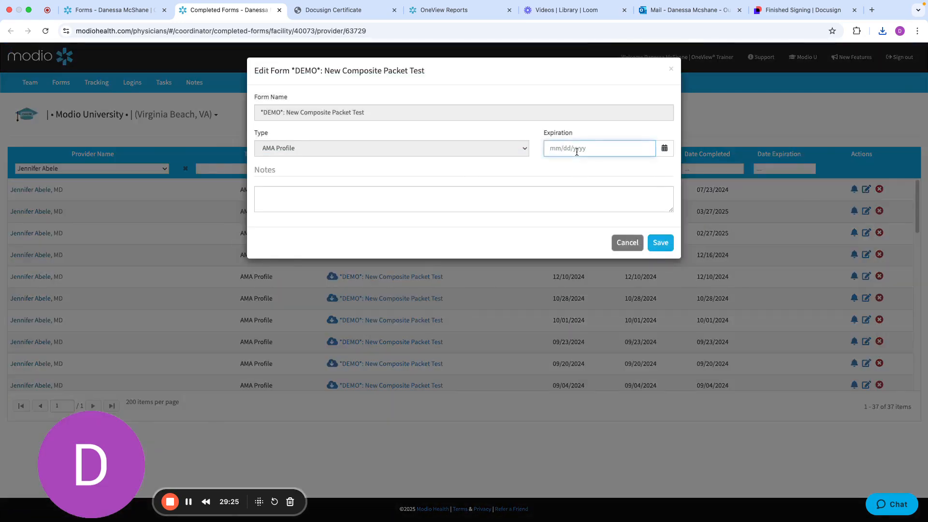
{"action": "left_click", "coordinate": [477, 207]}
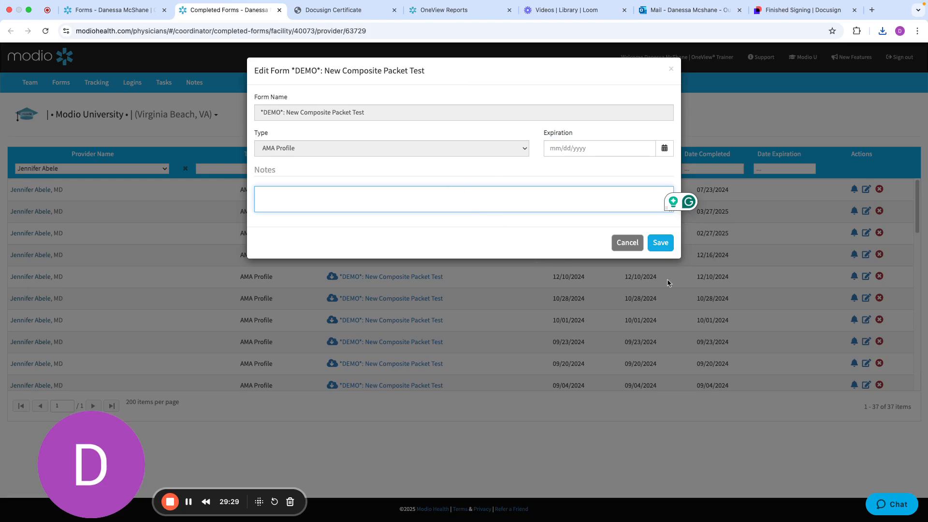
{"action": "left_click", "coordinate": [630, 244]}
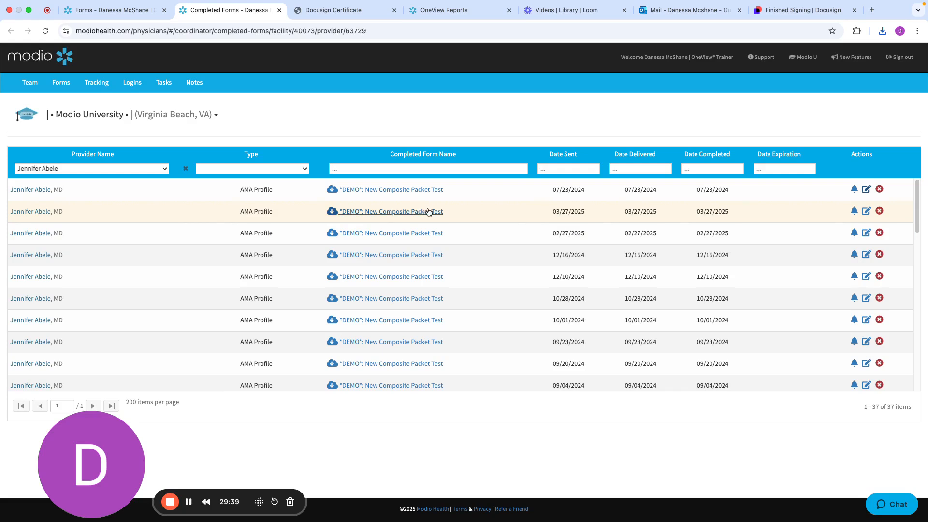
Return to the packet's send history, open the downloaded completed packet PDF and review its provider information pages
{"action": "left_click", "coordinate": [134, 14]}
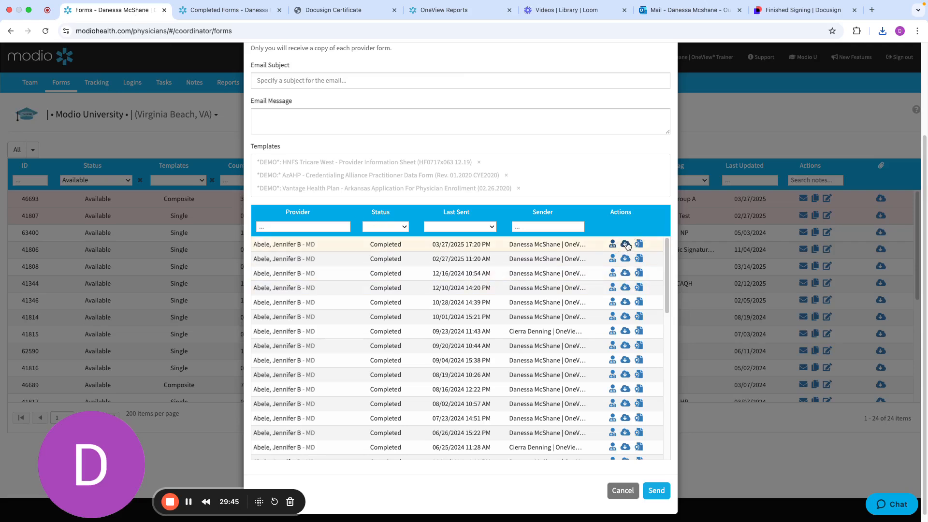
{"action": "left_click", "coordinate": [883, 31]}
{"action": "left_click", "coordinate": [874, 73]}
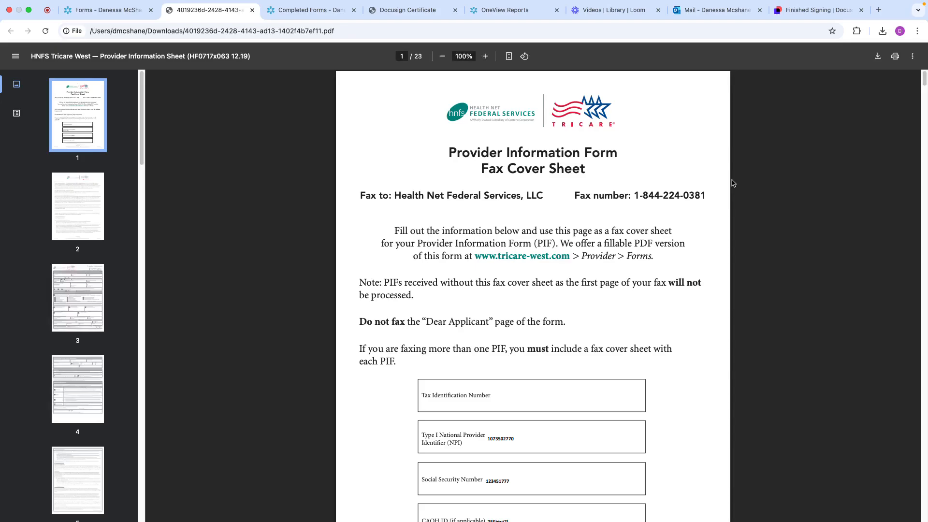
{"action": "scroll", "coordinate": [587, 223], "scroll_direction": "down", "scroll_amount": 15}
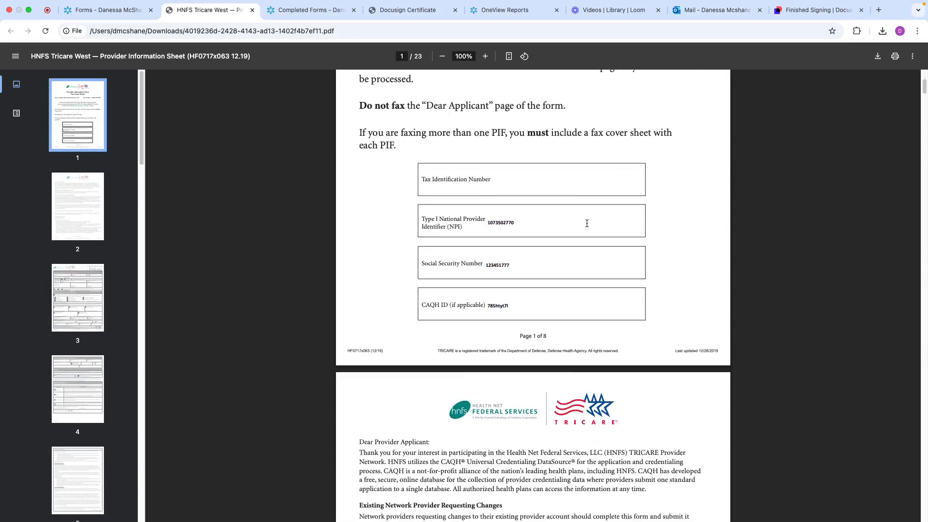
{"action": "scroll", "coordinate": [587, 223], "scroll_direction": "down", "scroll_amount": 1}
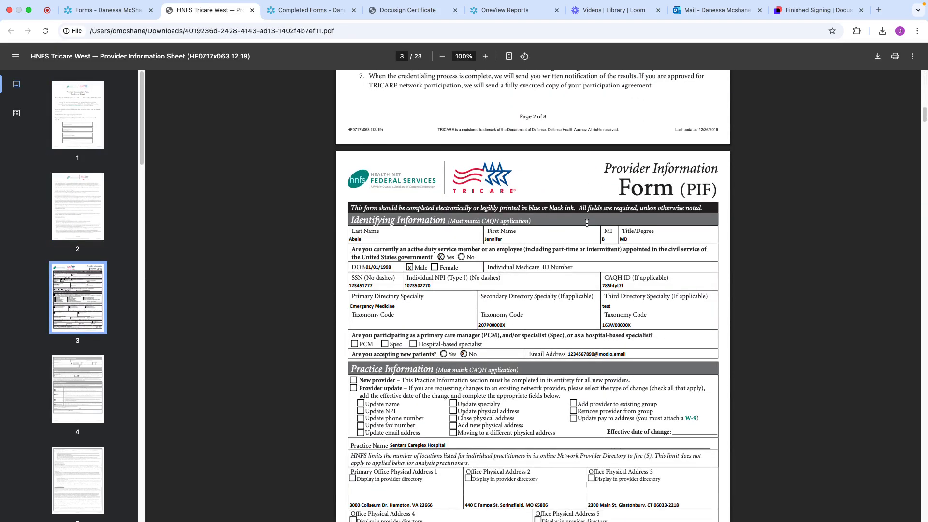
{"action": "scroll", "coordinate": [586, 223], "scroll_direction": "down", "scroll_amount": 7}
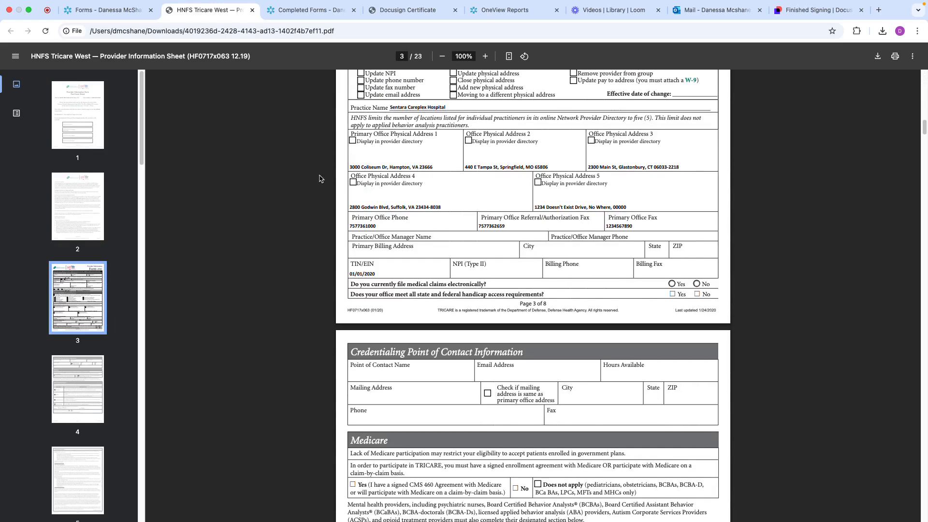
Leave the packet's send window without sending, search the Team list for the packet's provider by last name and open the profile
{"action": "left_click", "coordinate": [111, 10]}
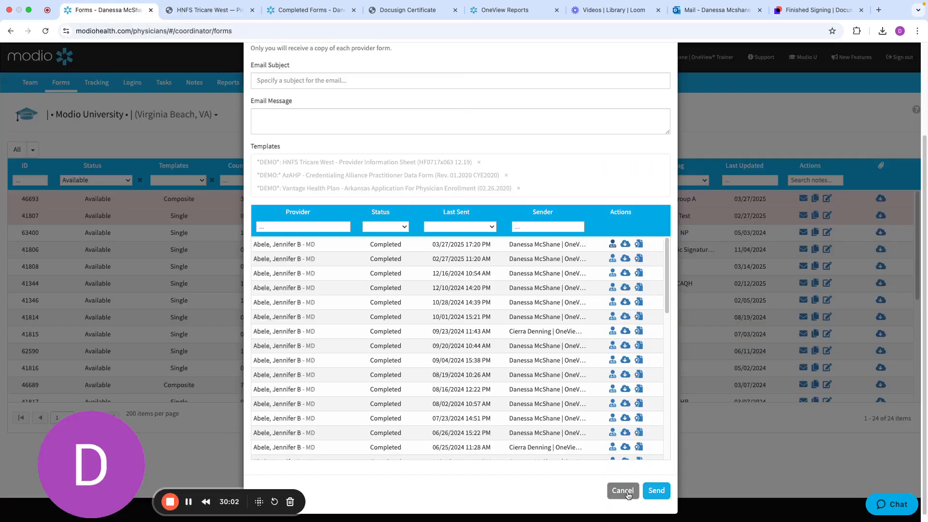
{"action": "left_click", "coordinate": [624, 490]}
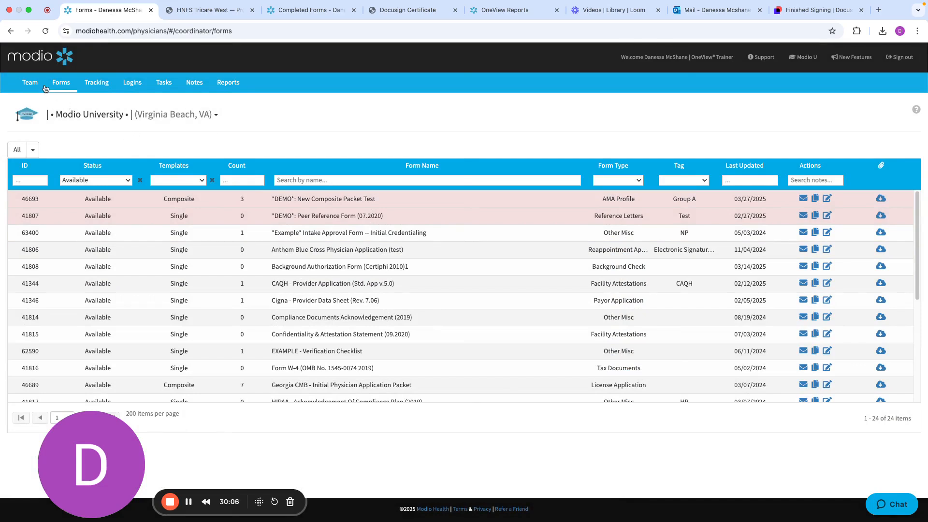
{"action": "left_click", "coordinate": [32, 84]}
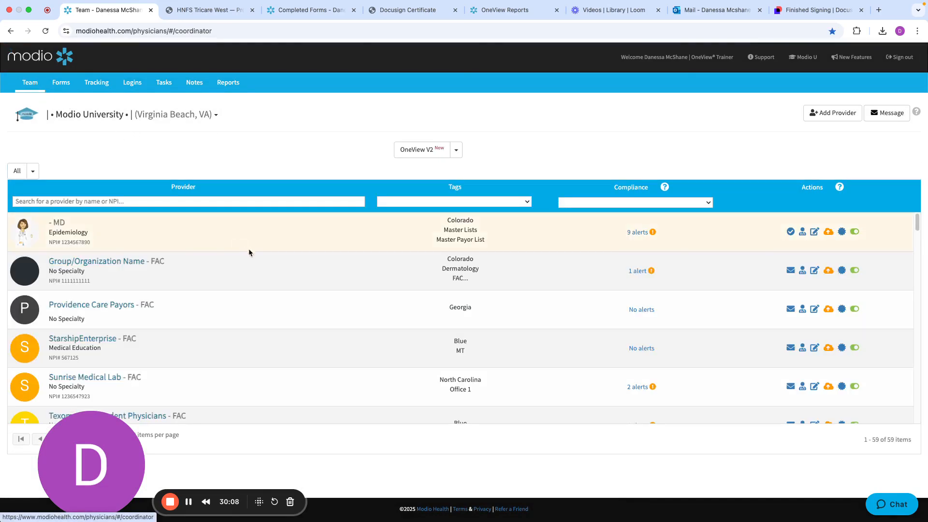
{"action": "left_click", "coordinate": [203, 201]}
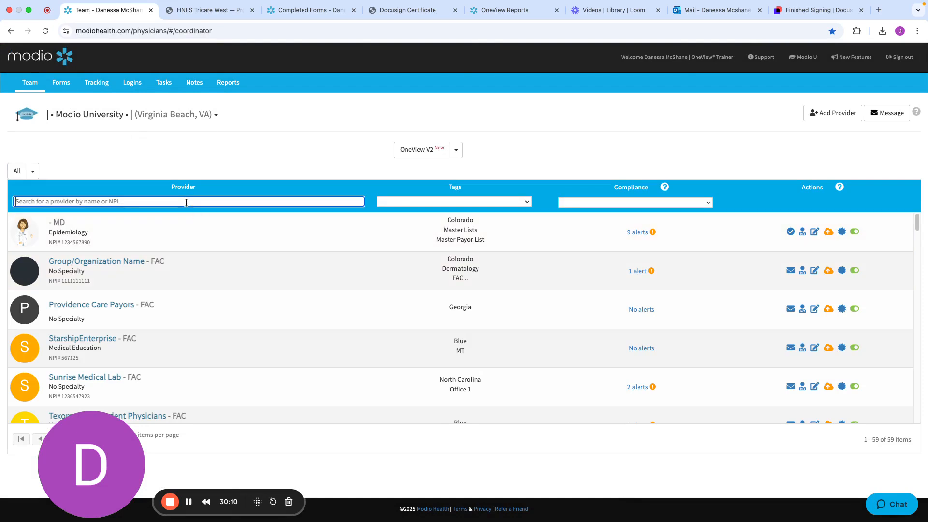
{"action": "type", "text": "abe"}
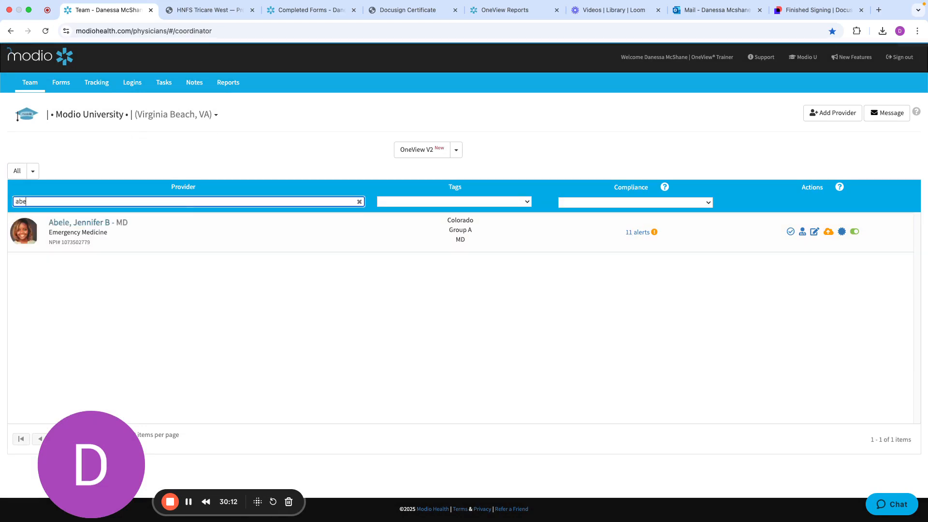
{"action": "left_click", "coordinate": [86, 228]}
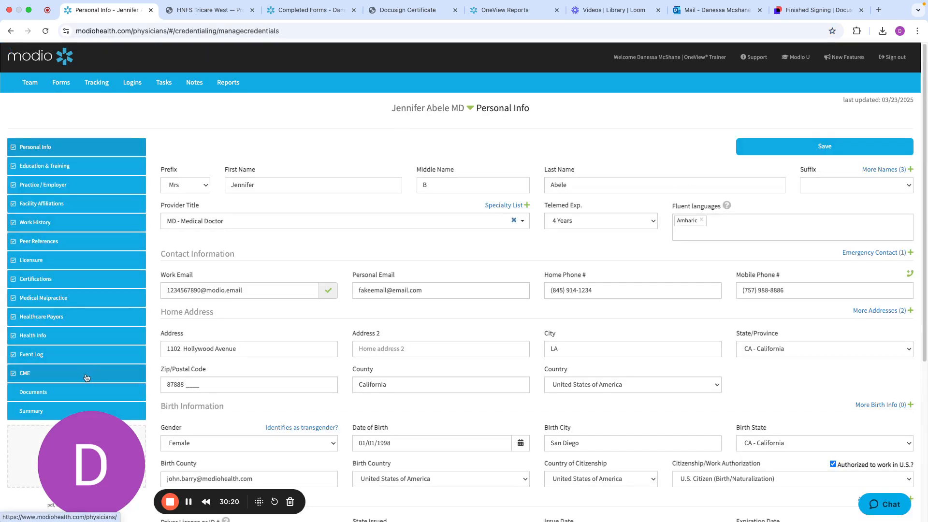
Open Completed Forms from the Documents section of the provider's profile and look through the list
{"action": "left_click", "coordinate": [58, 398]}
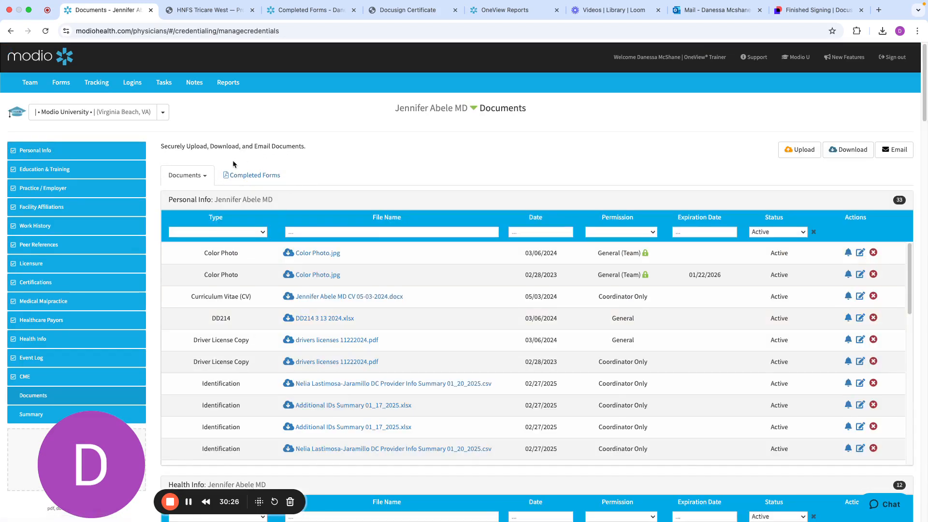
{"action": "left_click", "coordinate": [248, 177]}
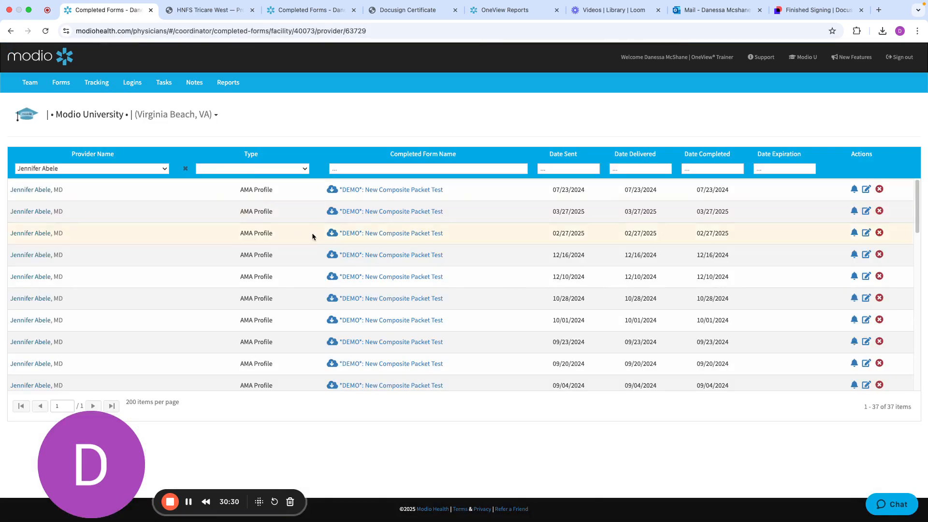
{"action": "scroll", "coordinate": [393, 305], "scroll_direction": "down", "scroll_amount": 5}
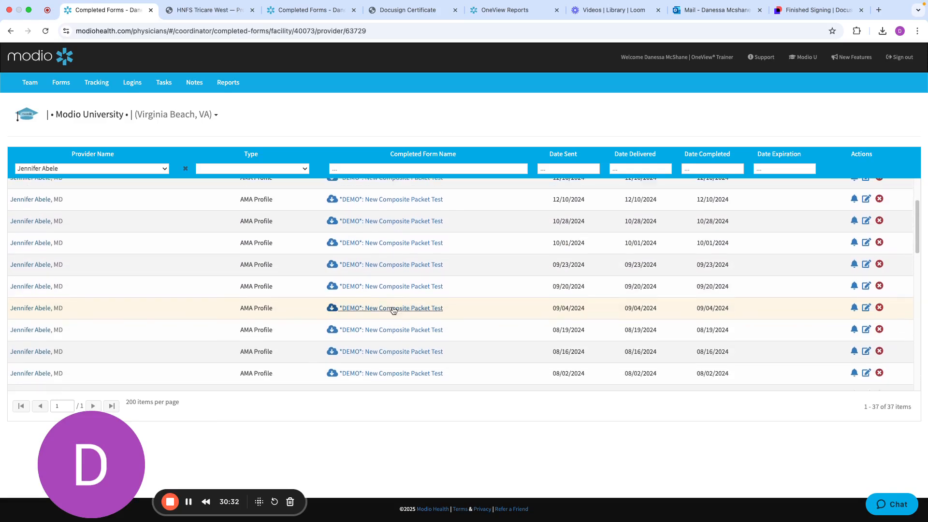
{"action": "scroll", "coordinate": [393, 309], "scroll_direction": "up", "scroll_amount": 5}
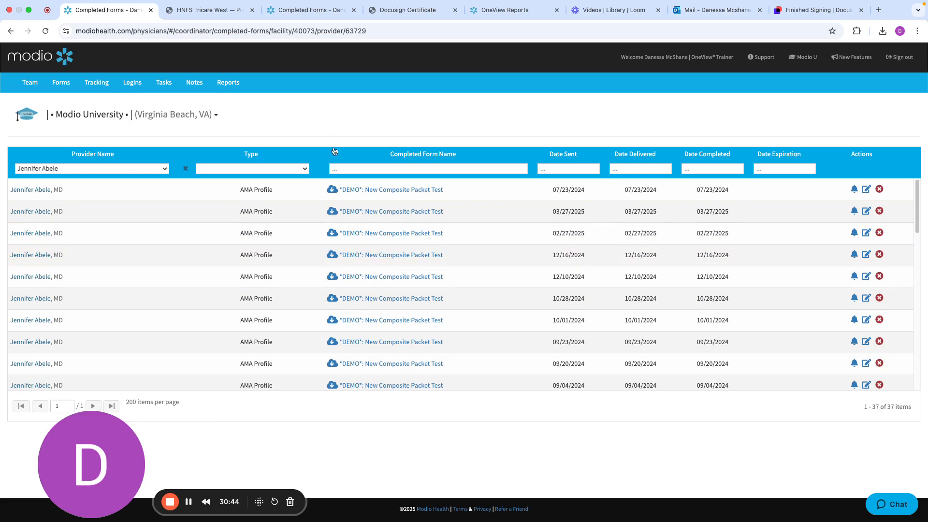
Return to the Team page, switch to OneView V2 and bring up the Completed Forms grid under Documents
{"action": "left_click", "coordinate": [30, 83]}
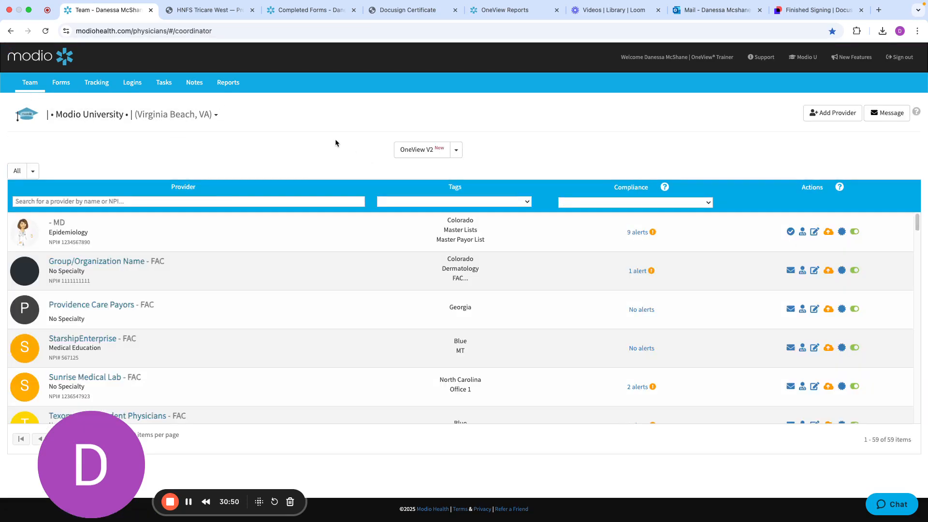
{"action": "left_click", "coordinate": [416, 150]}
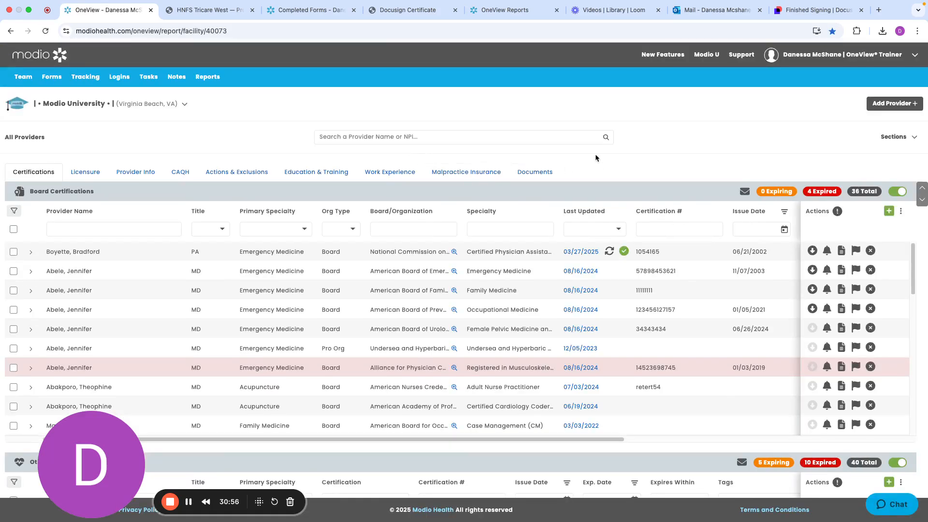
{"action": "left_click", "coordinate": [532, 174]}
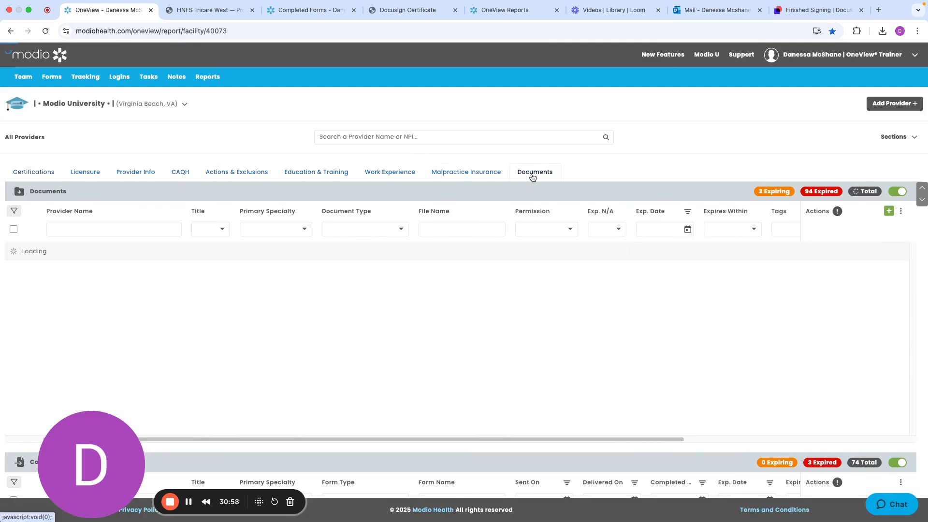
{"action": "scroll", "coordinate": [900, 296], "scroll_direction": "down", "scroll_amount": 15}
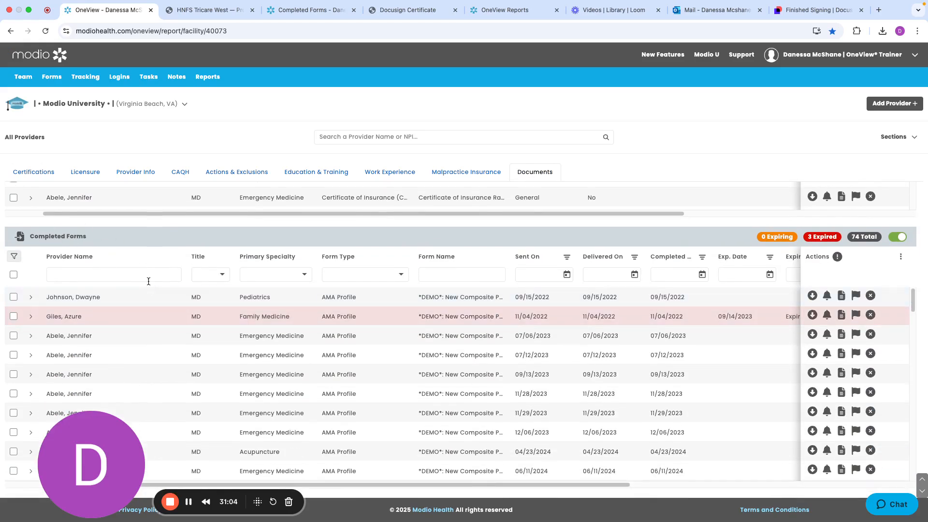
Filter the Completed Forms grid by the provider's last name and limit it to expired forms
{"action": "left_click", "coordinate": [115, 279]}
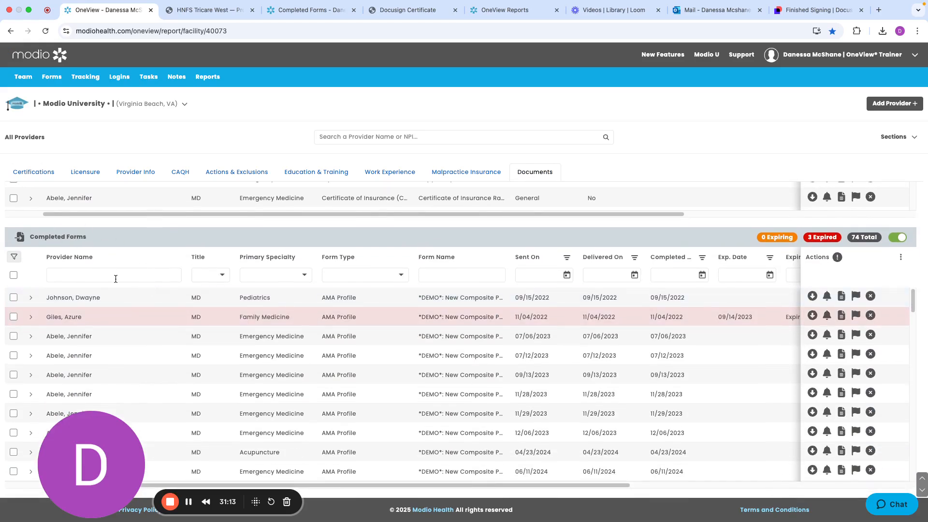
{"action": "type", "text": "abele"}
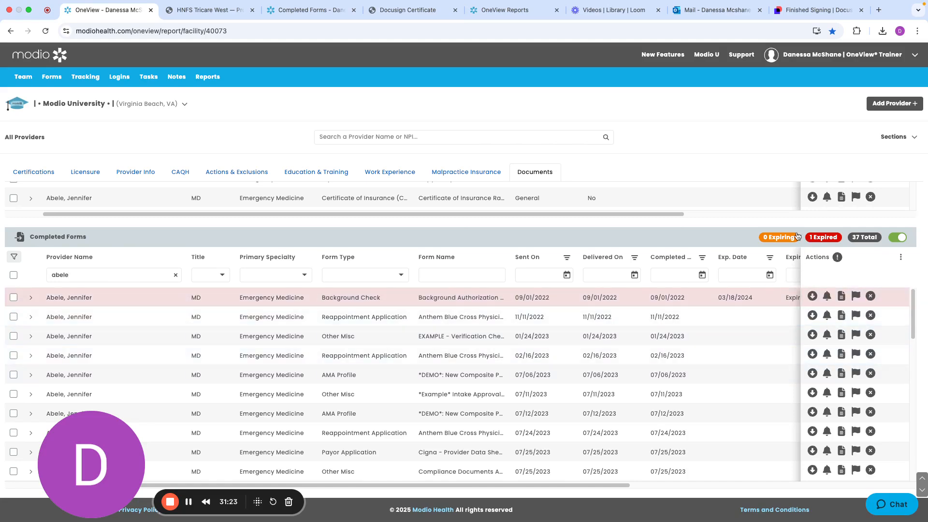
{"action": "left_click", "coordinate": [823, 237]}
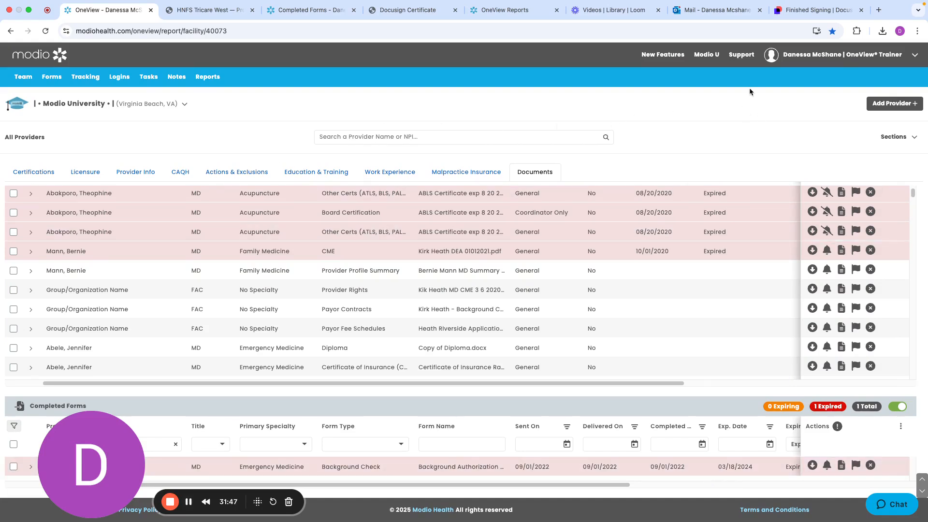
Open the Training & Support page and look through the coordinator tip guides under Help Guides
{"action": "left_click", "coordinate": [740, 55]}
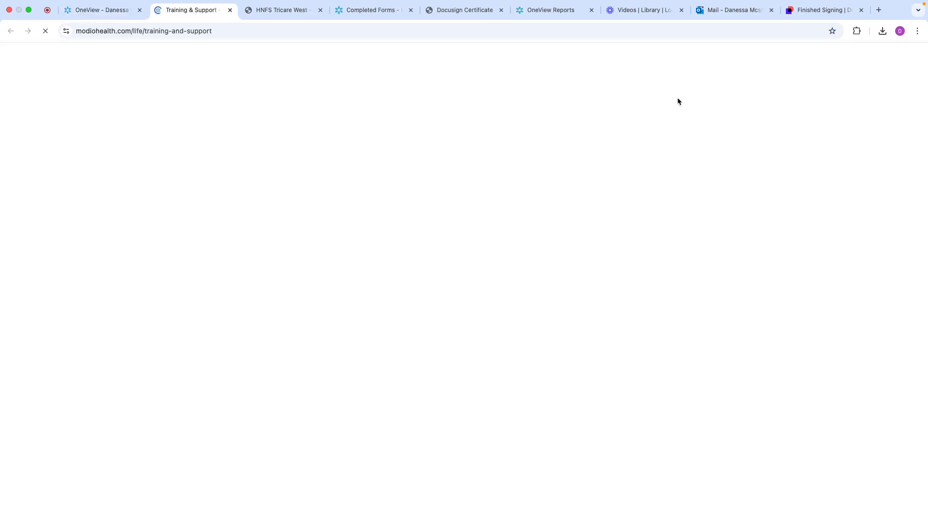
{"action": "scroll", "coordinate": [511, 313], "scroll_direction": "down", "scroll_amount": 2}
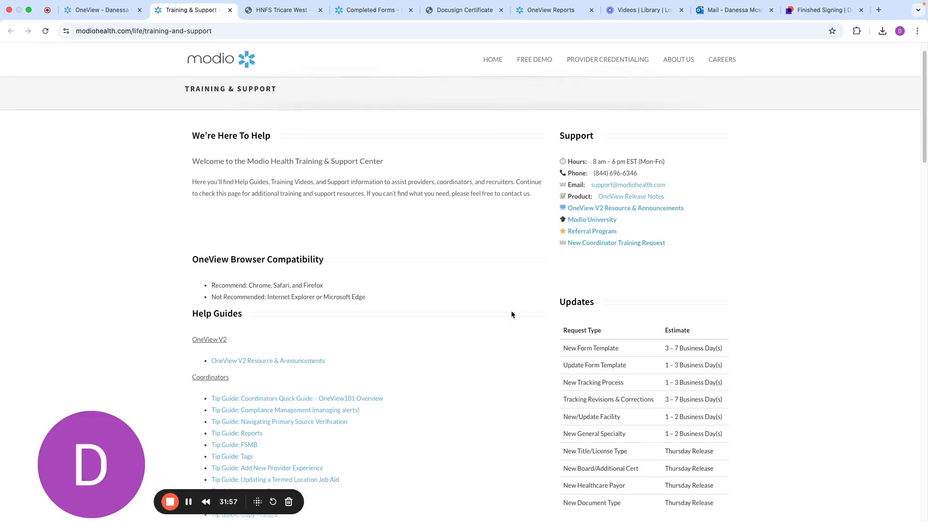
{"action": "scroll", "coordinate": [511, 314], "scroll_direction": "down", "scroll_amount": 5}
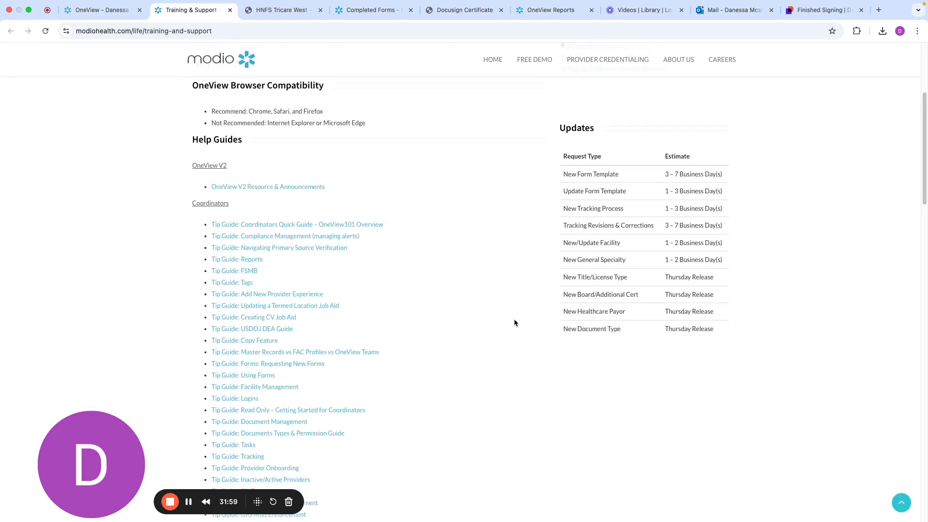
{"action": "scroll", "coordinate": [380, 331], "scroll_direction": "down", "scroll_amount": 2}
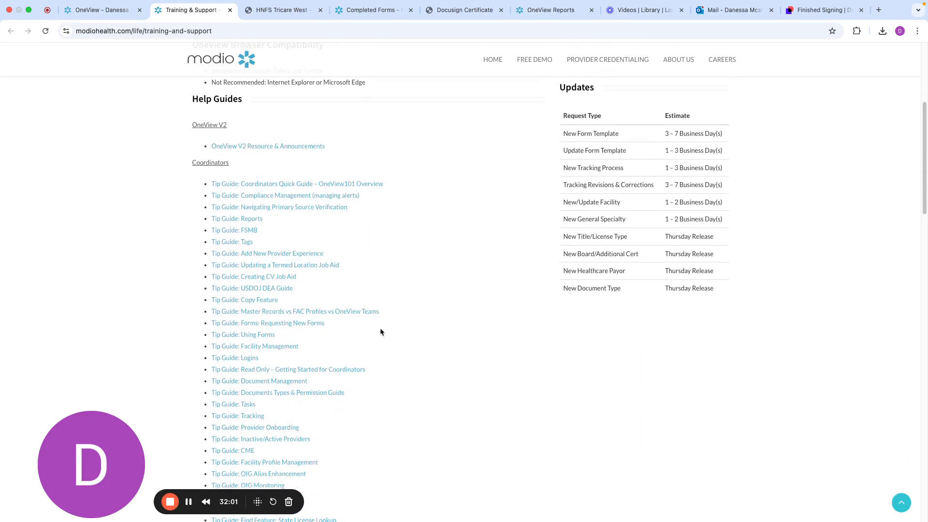
{"action": "scroll", "coordinate": [379, 331], "scroll_direction": "down", "scroll_amount": 3}
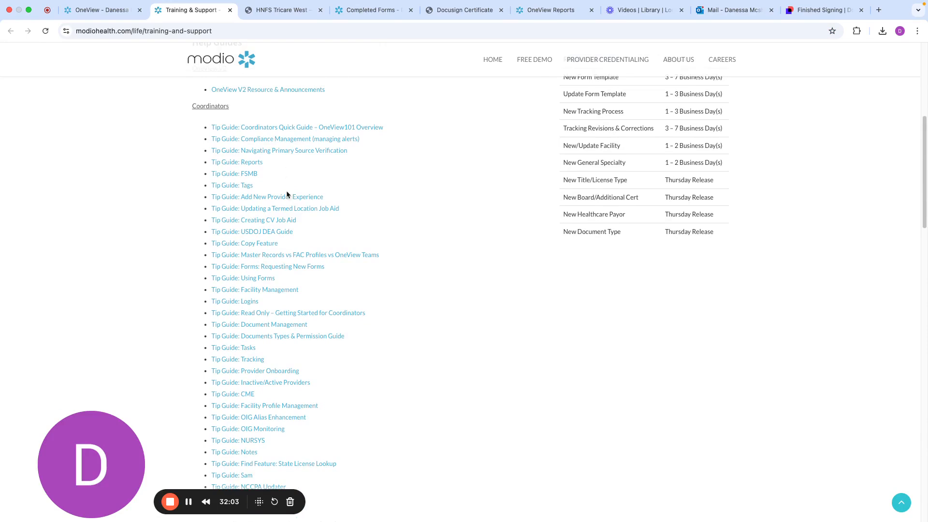
{"action": "scroll", "coordinate": [292, 315], "scroll_direction": "down", "scroll_amount": 3}
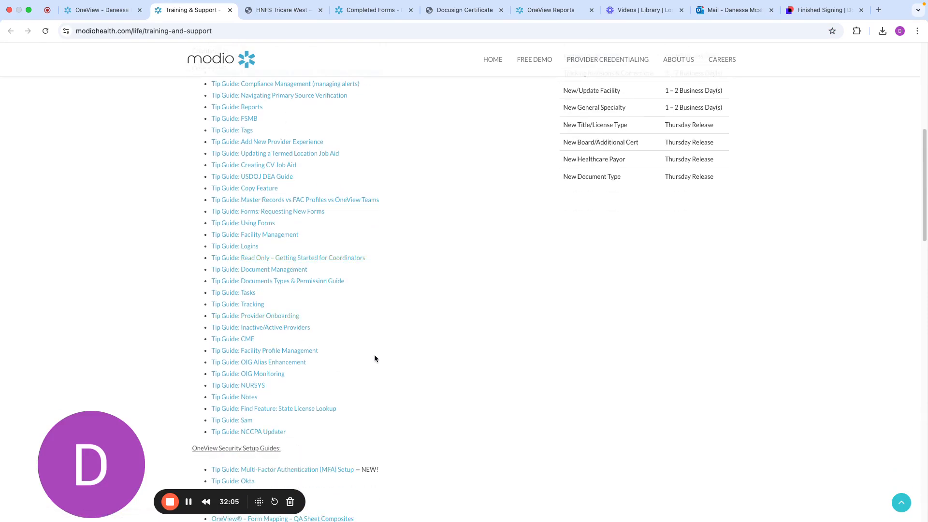
{"action": "scroll", "coordinate": [384, 309], "scroll_direction": "up", "scroll_amount": 2}
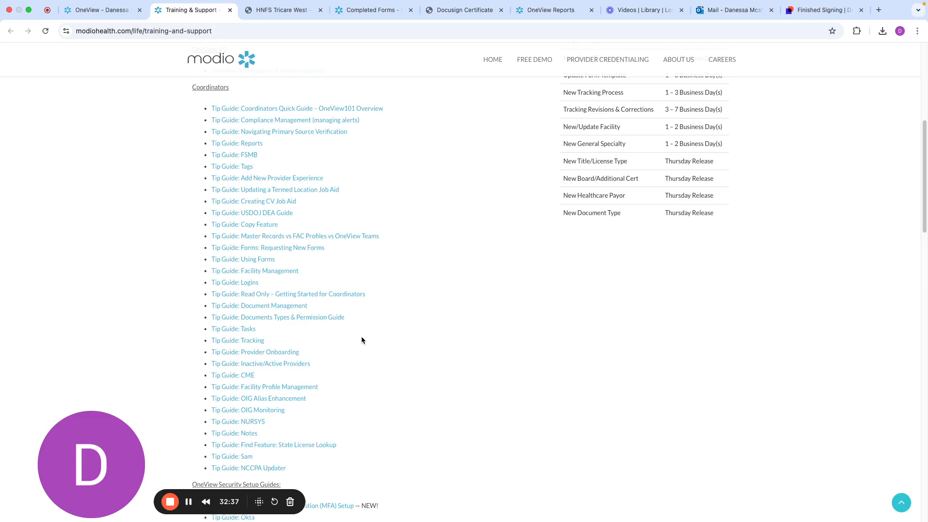
Open the OneView Form Mapping – QA Sheet Composites document from Additional Resources on the Training & Support page
{"action": "scroll", "coordinate": [361, 338], "scroll_direction": "down", "scroll_amount": 6}
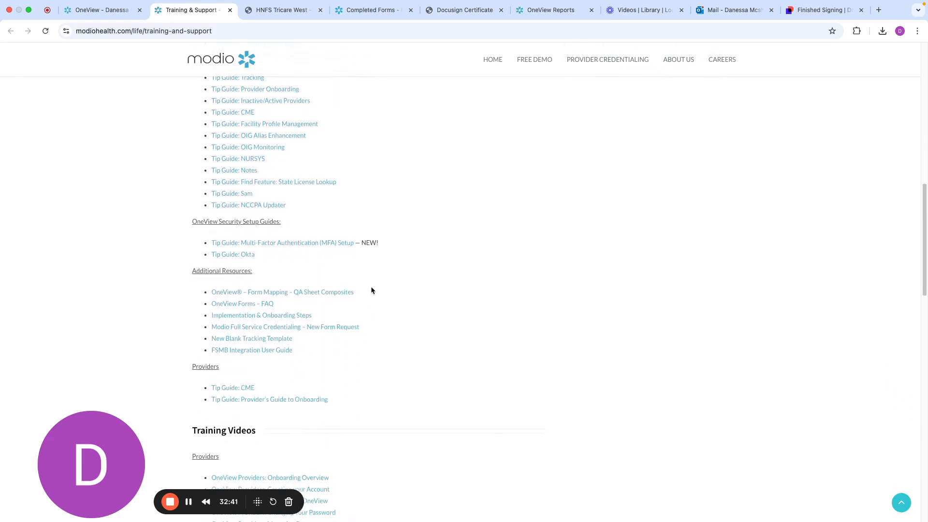
{"action": "left_click_drag", "start_coordinate": [370, 288], "coordinate": [212, 290]}
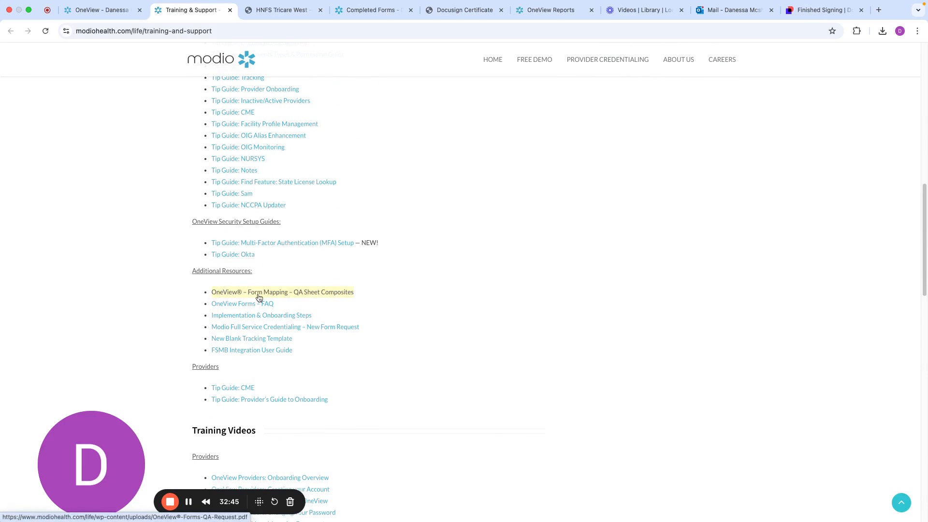
{"action": "left_click", "coordinate": [296, 295]}
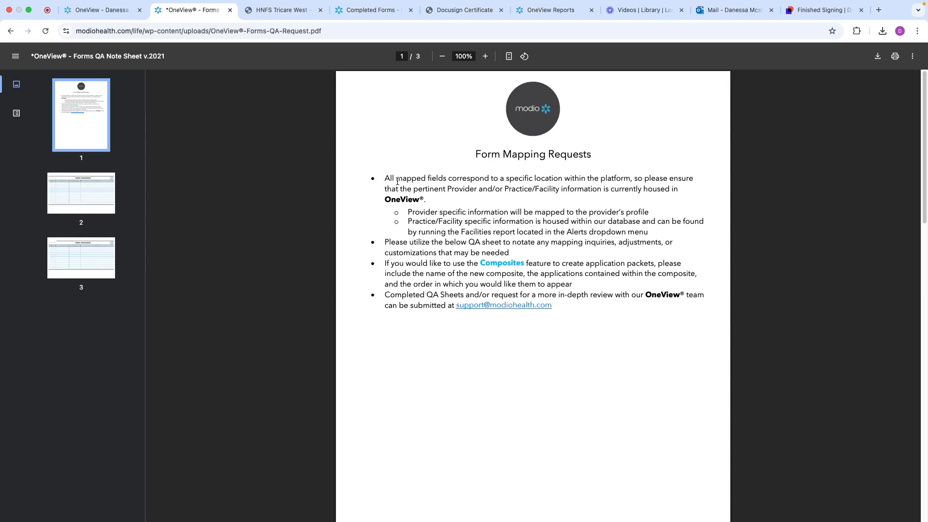
Examine the Forms QA Note Sheet pages, going through the Form ID, page, field/section, example provider and update needed columns
{"action": "left_click", "coordinate": [101, 201]}
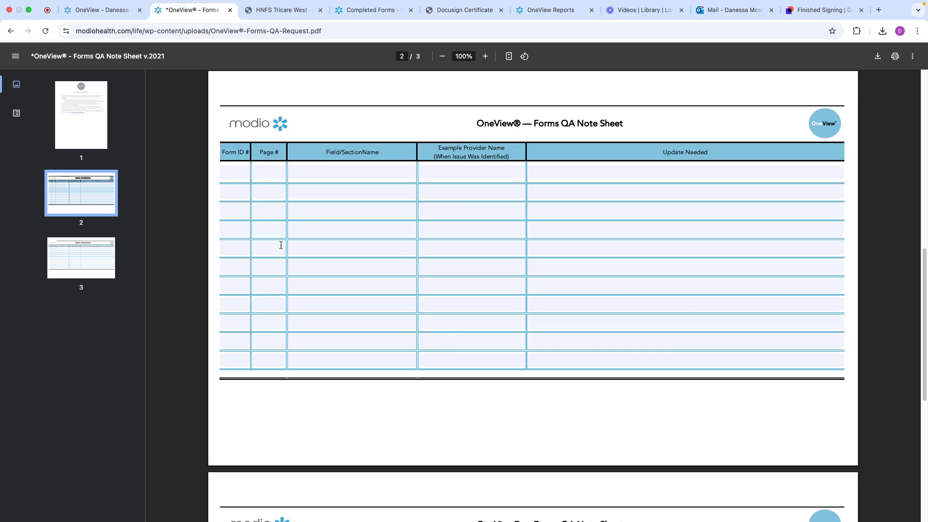
{"action": "left_click", "coordinate": [236, 172]}
{"action": "left_click", "coordinate": [271, 170]}
{"action": "left_click", "coordinate": [327, 176]}
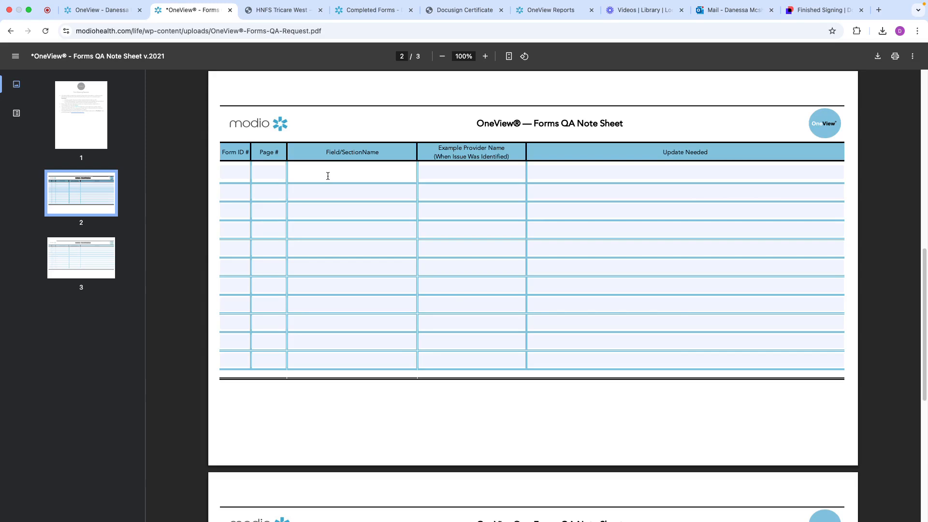
{"action": "left_click", "coordinate": [440, 175]}
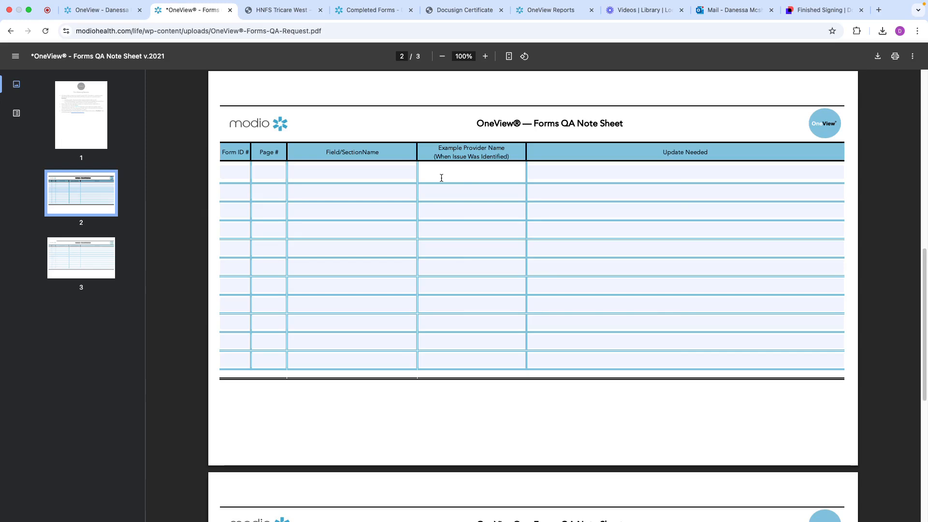
{"action": "left_click", "coordinate": [566, 176]}
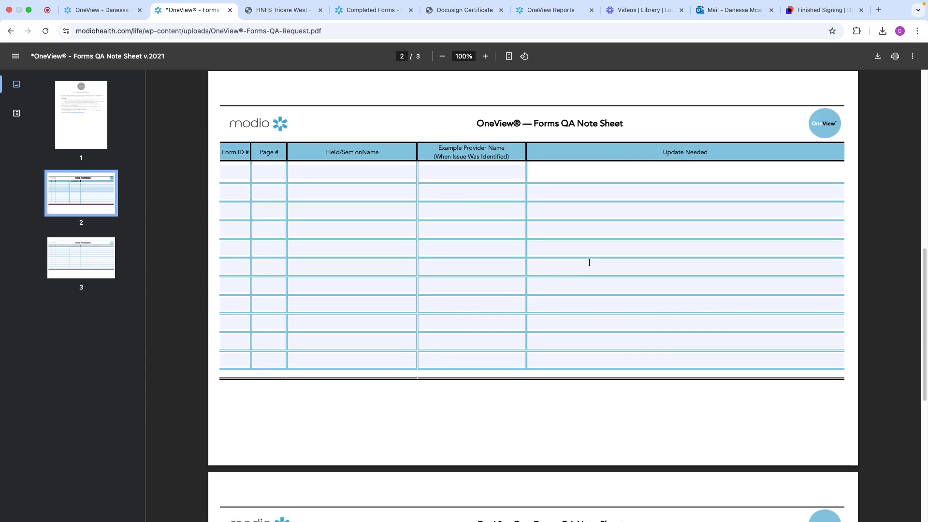
{"action": "left_click", "coordinate": [80, 265]}
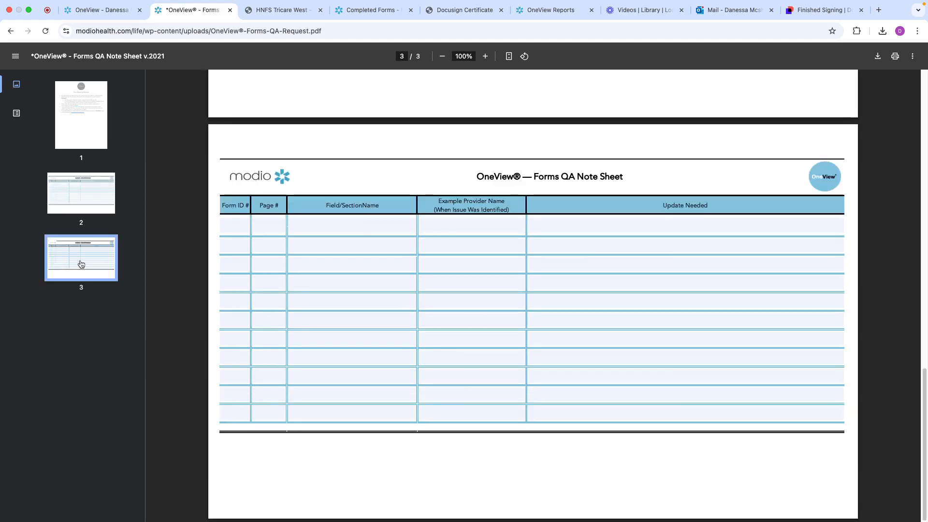
{"action": "left_click", "coordinate": [97, 211]}
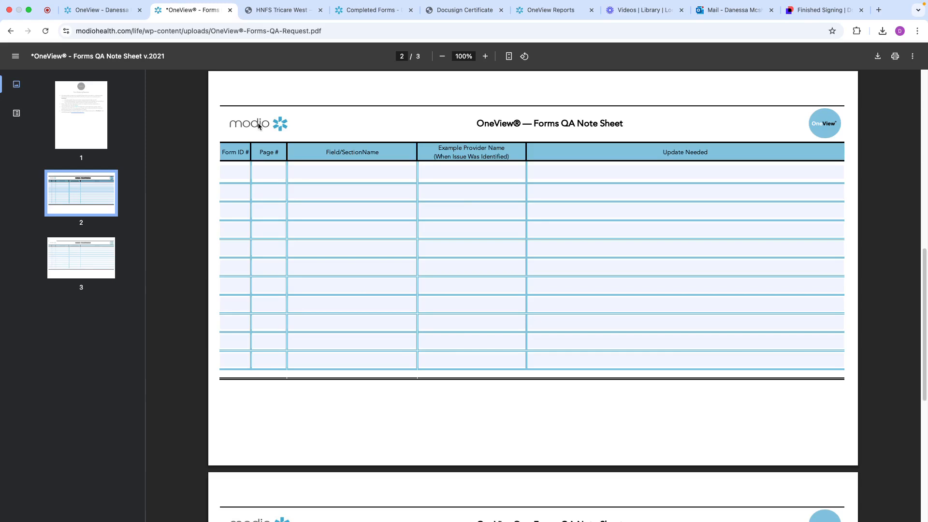
Reopen Training & Support from OneView and highlight the New Form Template and Update Form Template turnaround estimates under Updates
{"action": "left_click", "coordinate": [107, 13]}
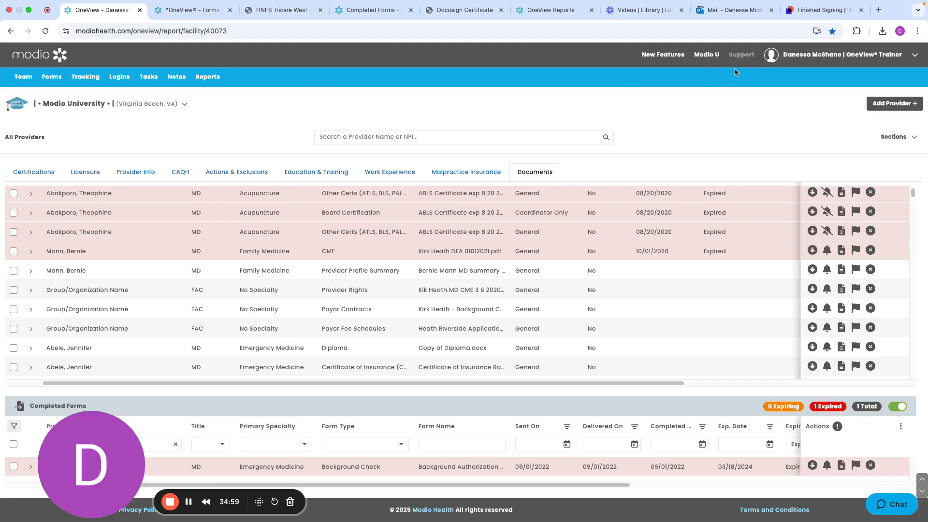
{"action": "left_click", "coordinate": [739, 55]}
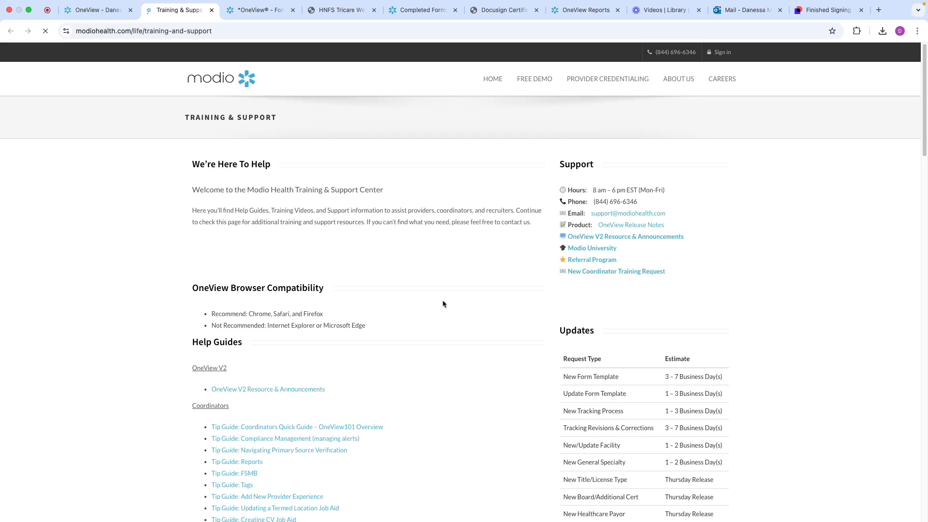
{"action": "scroll", "coordinate": [480, 341], "scroll_direction": "down", "scroll_amount": 2}
{"action": "scroll", "coordinate": [480, 346], "scroll_direction": "down", "scroll_amount": 2}
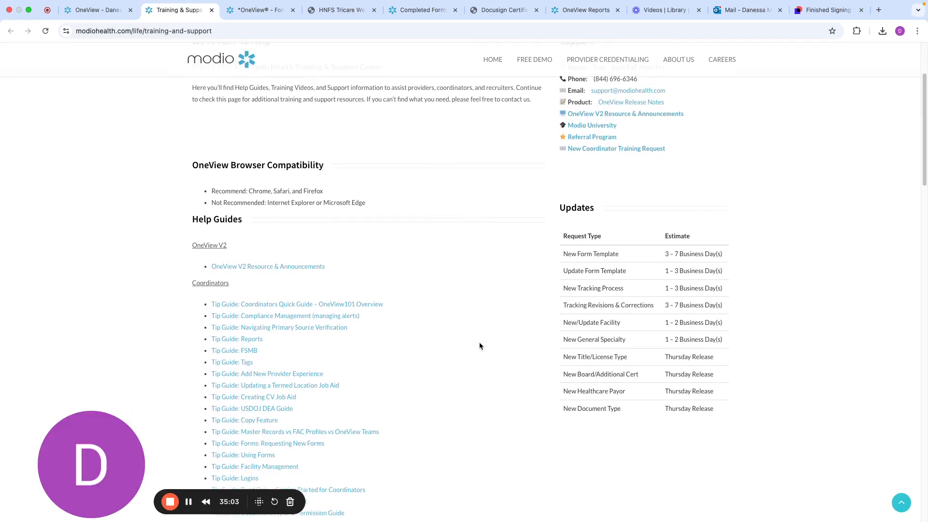
{"action": "left_click_drag", "start_coordinate": [730, 274], "coordinate": [560, 259]}
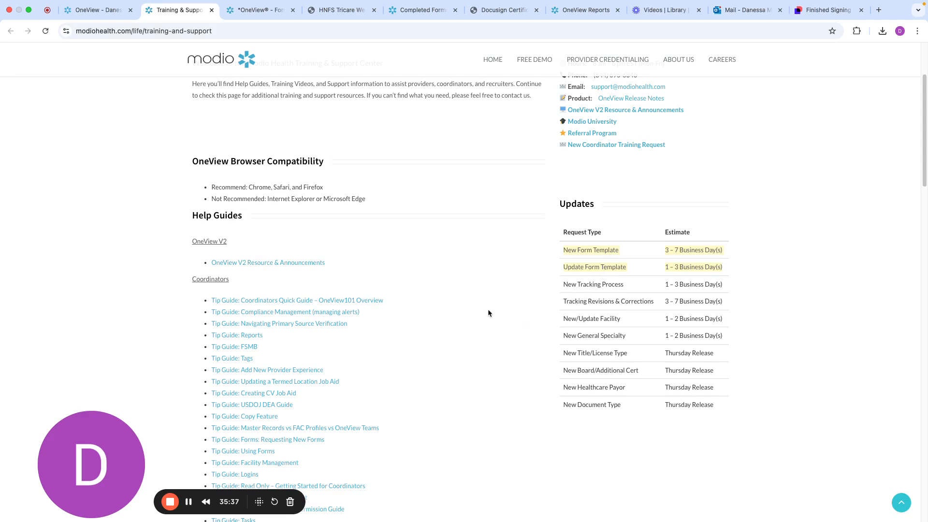
Find and highlight the Requesting New Forms and Using Forms tip guides in the Coordinators list
{"action": "scroll", "coordinate": [488, 312], "scroll_direction": "down", "scroll_amount": 2}
{"action": "scroll", "coordinate": [494, 306], "scroll_direction": "down", "scroll_amount": 1}
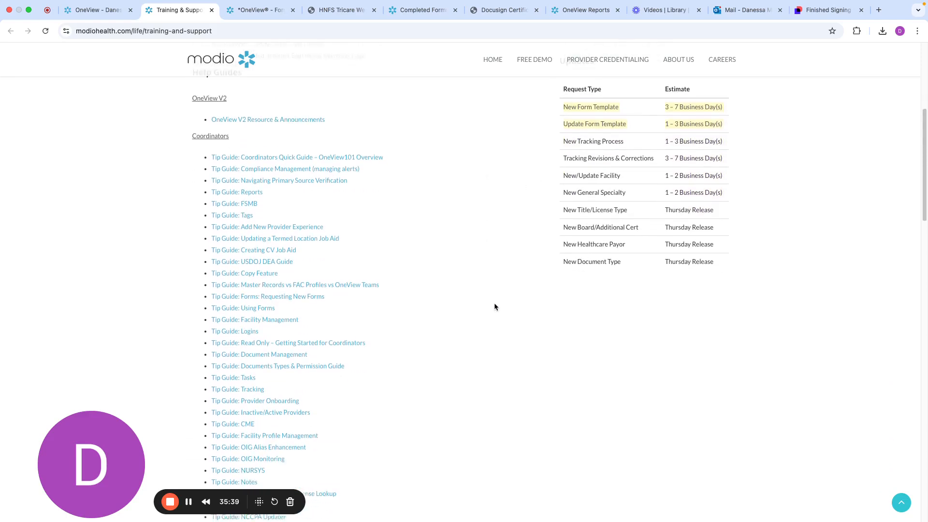
{"action": "scroll", "coordinate": [468, 306], "scroll_direction": "down", "scroll_amount": 1}
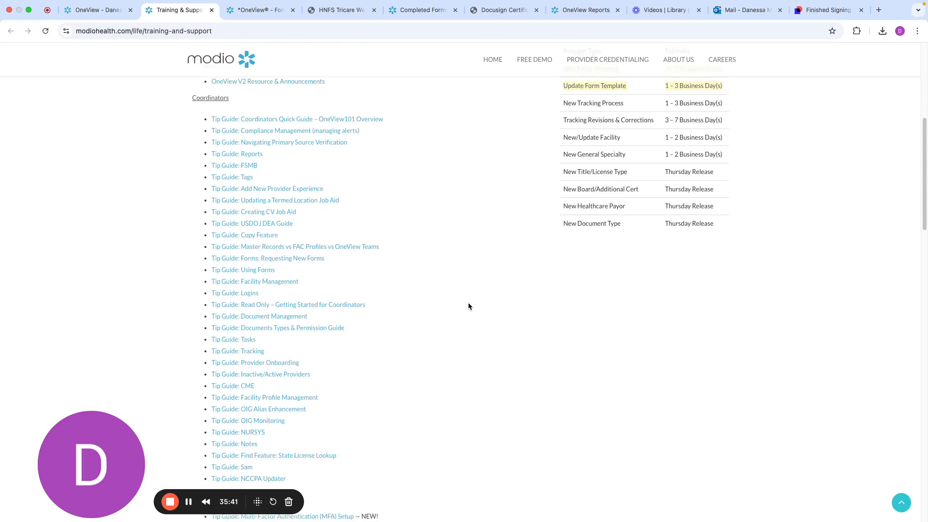
{"action": "scroll", "coordinate": [468, 307], "scroll_direction": "up", "scroll_amount": 1}
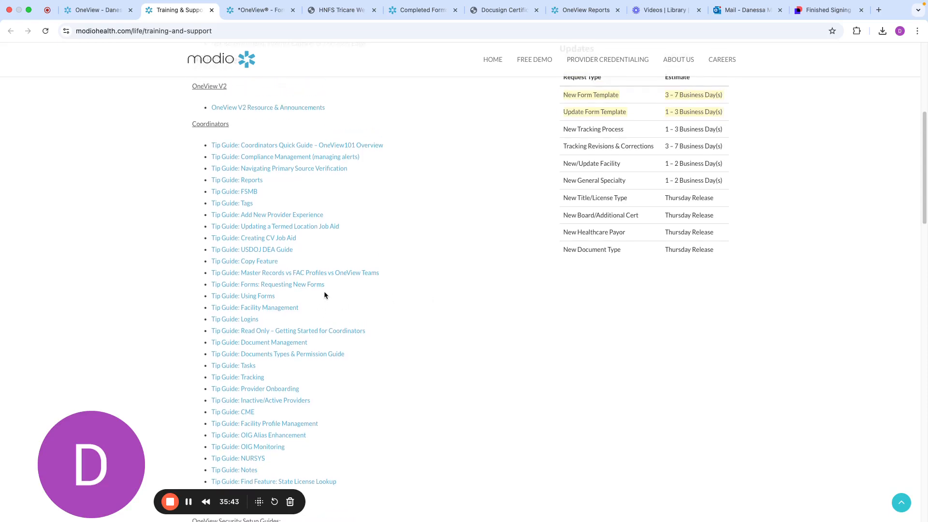
{"action": "left_click_drag", "start_coordinate": [327, 288], "coordinate": [199, 286]}
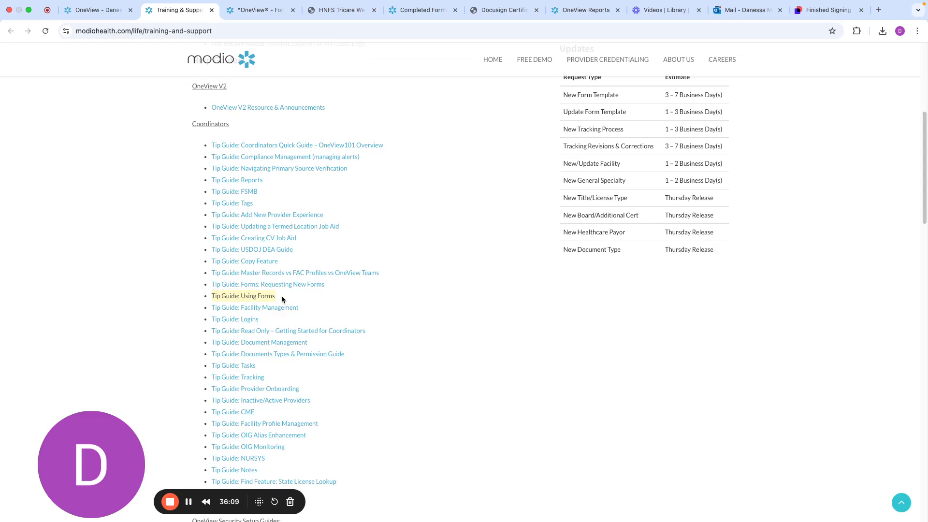
Open Modio University and highlight the recorded course "OneView Forms QA Process – Start to Finish: Improving the Efficiency of the Forms Feature"
{"action": "scroll", "coordinate": [281, 295], "scroll_direction": "up", "scroll_amount": 6}
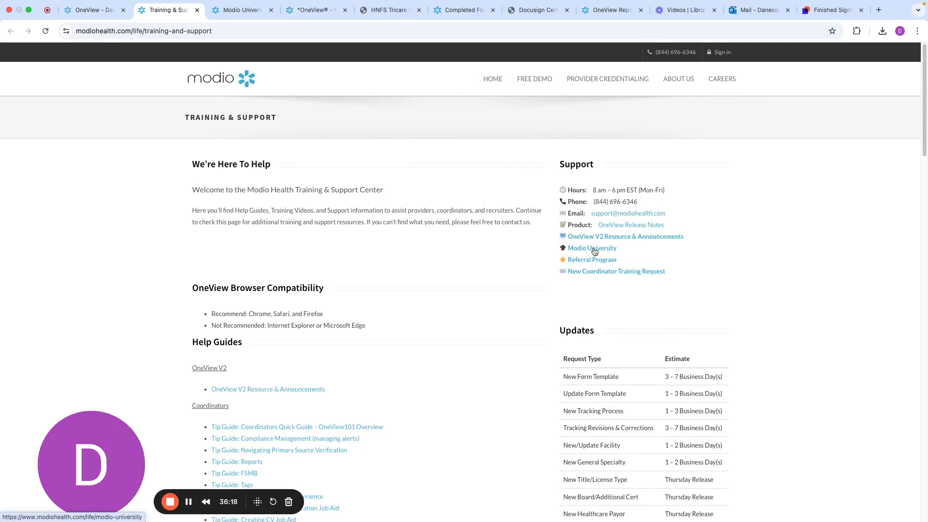
{"action": "left_click", "coordinate": [593, 249]}
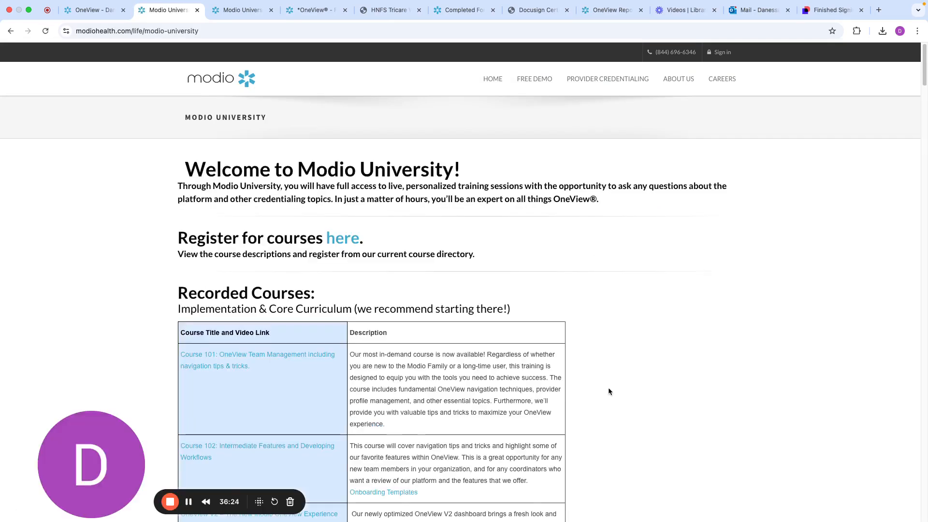
{"action": "scroll", "coordinate": [608, 390], "scroll_direction": "down", "scroll_amount": 7}
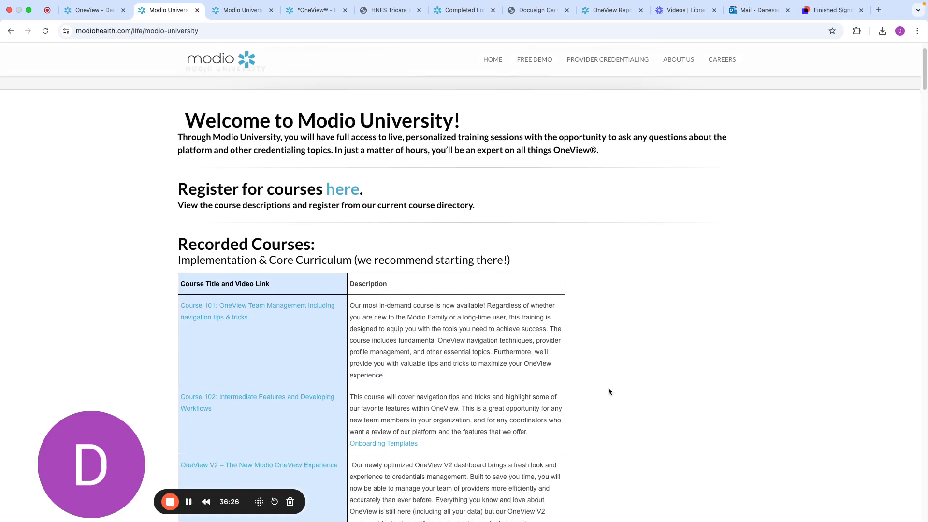
{"action": "scroll", "coordinate": [608, 391], "scroll_direction": "down", "scroll_amount": 15}
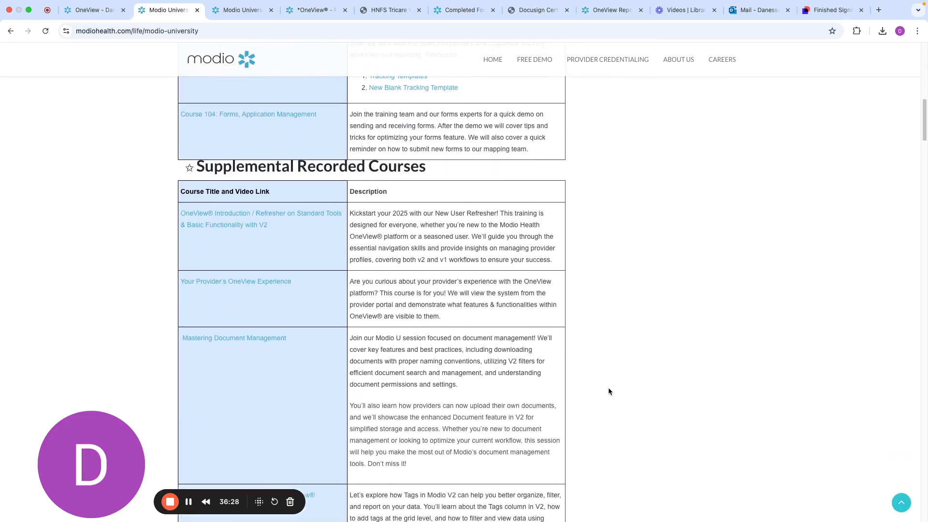
{"action": "scroll", "coordinate": [608, 389], "scroll_direction": "down", "scroll_amount": 6}
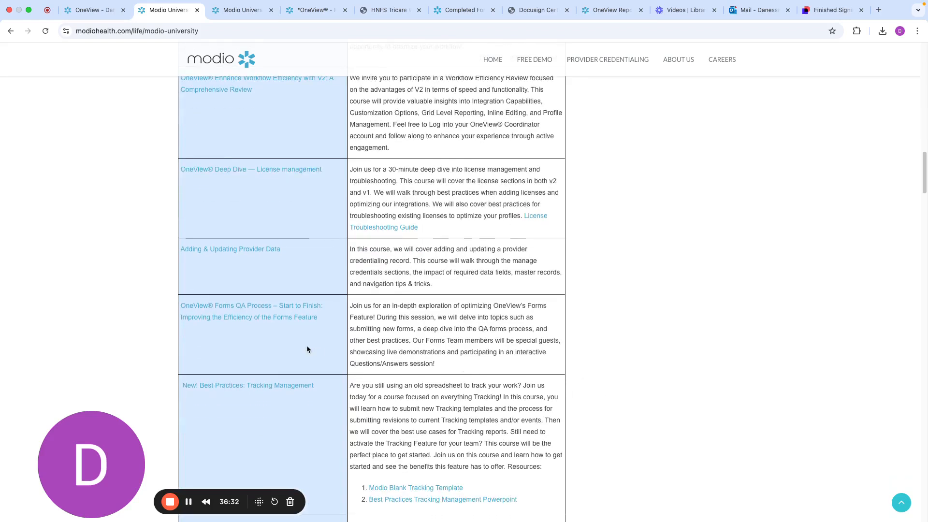
{"action": "left_click_drag", "start_coordinate": [329, 318], "coordinate": [180, 308]}
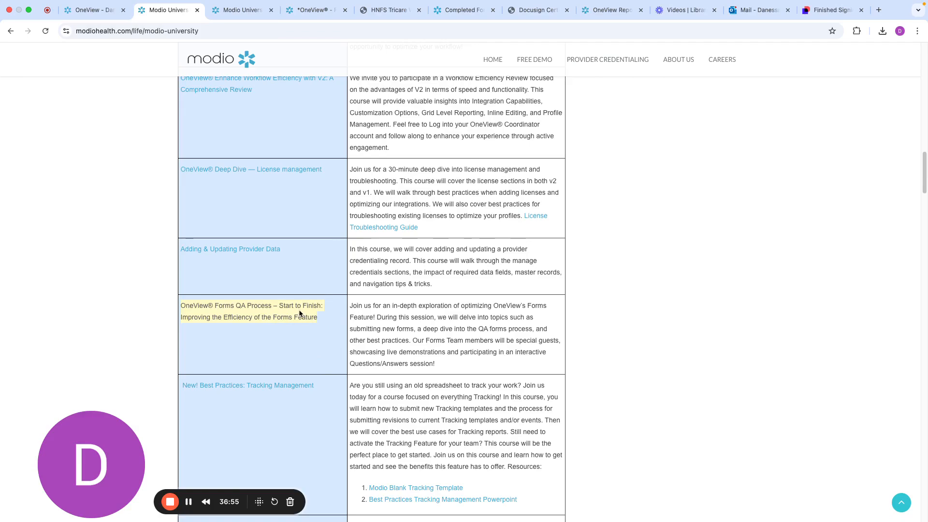
Find the "Meet the OneView Forms Team" course in the Meet the Modio Team section, highlight it and clear the selection
{"action": "scroll", "coordinate": [702, 366], "scroll_direction": "down", "scroll_amount": 4}
{"action": "scroll", "coordinate": [702, 366], "scroll_direction": "down", "scroll_amount": 18}
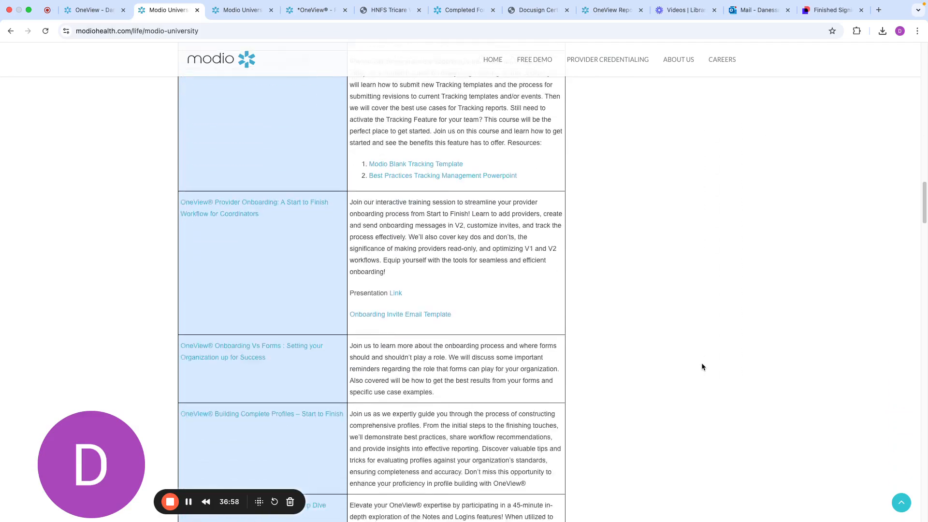
{"action": "scroll", "coordinate": [702, 366], "scroll_direction": "down", "scroll_amount": 15}
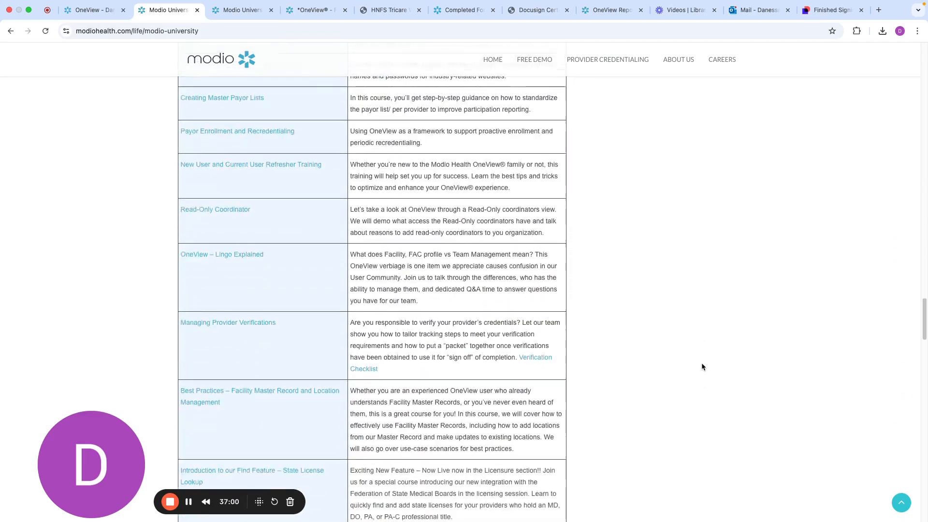
{"action": "scroll", "coordinate": [702, 367], "scroll_direction": "down", "scroll_amount": 8}
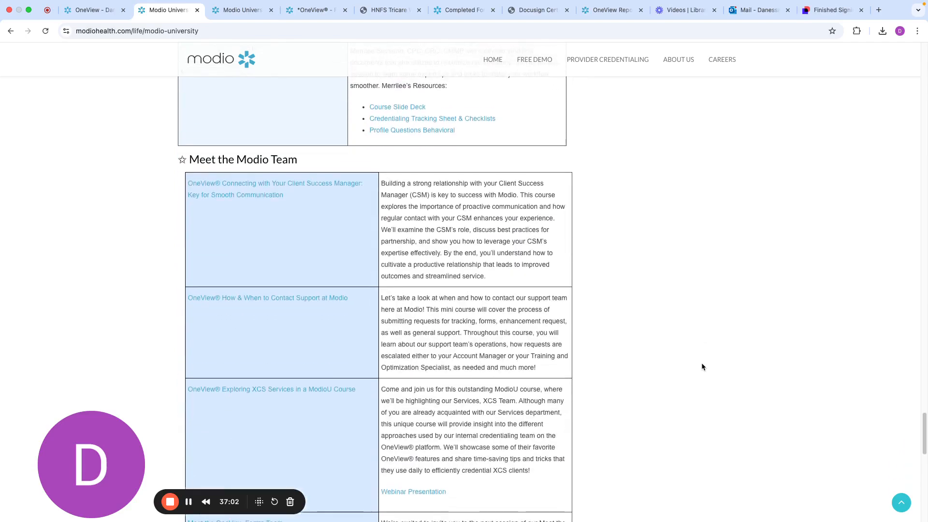
{"action": "scroll", "coordinate": [701, 367], "scroll_direction": "down", "scroll_amount": 2}
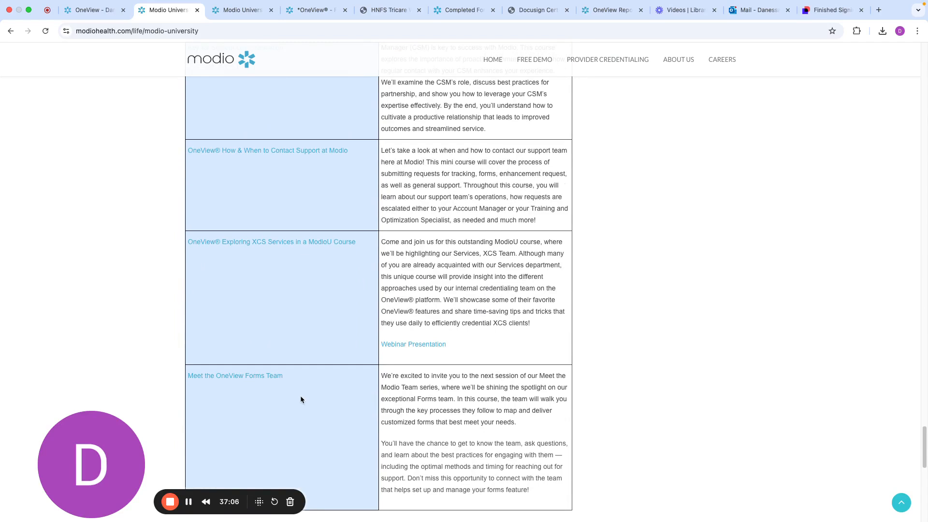
{"action": "left_click_drag", "start_coordinate": [296, 375], "coordinate": [177, 377]}
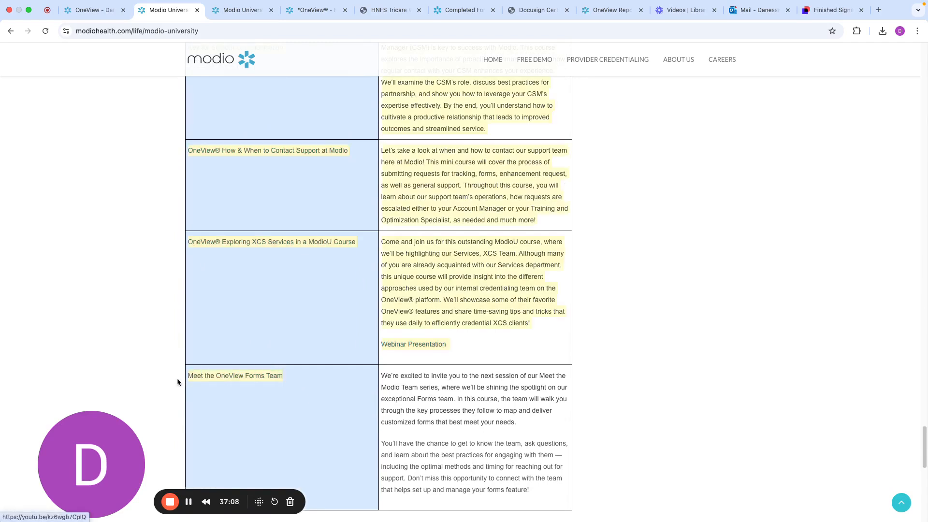
{"action": "left_click", "coordinate": [211, 404]}
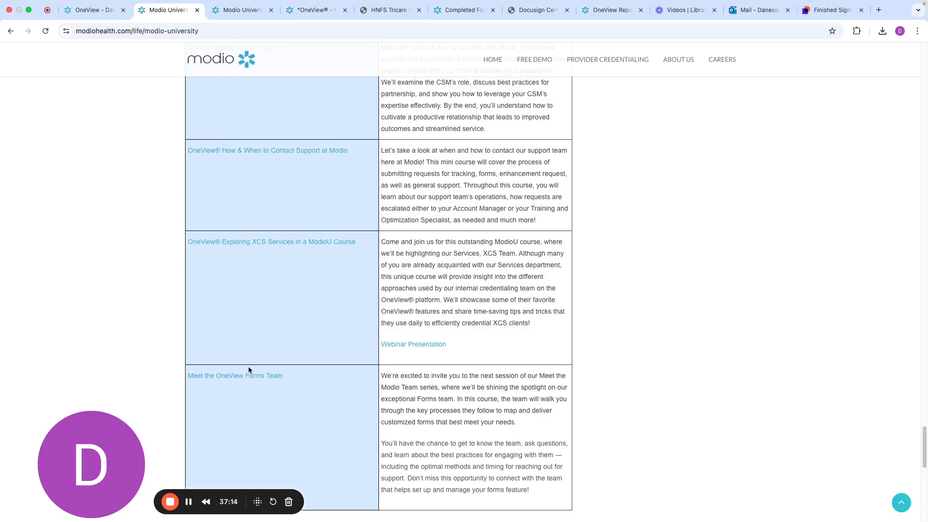
Return to the start of the Modio University page and highlight the "Register for courses here" line
{"action": "scroll", "coordinate": [697, 332], "scroll_direction": "up", "scroll_amount": 15}
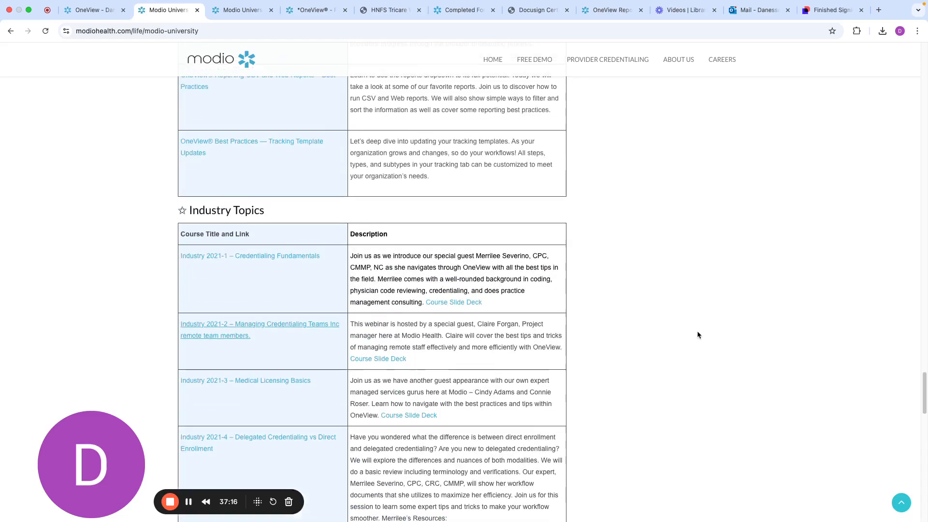
{"action": "scroll", "coordinate": [697, 334], "scroll_direction": "up", "scroll_amount": 15}
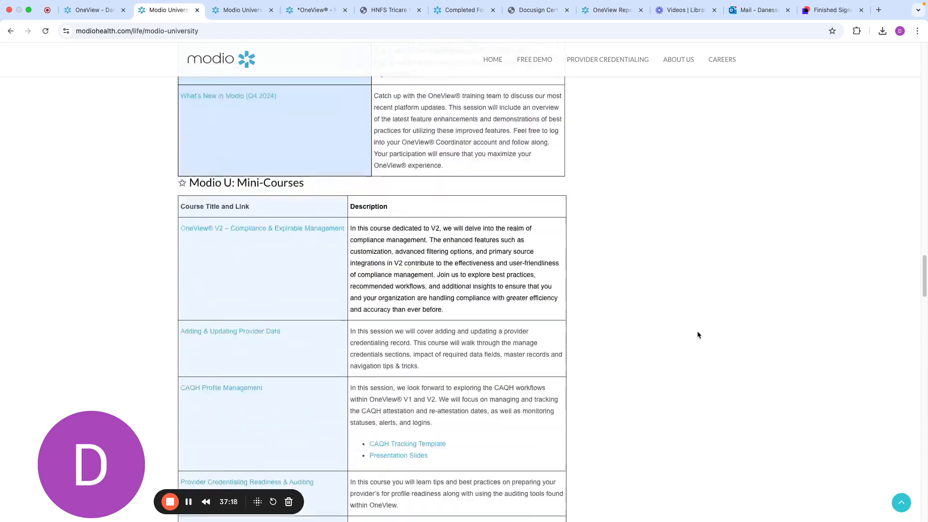
{"action": "scroll", "coordinate": [697, 334], "scroll_direction": "up", "scroll_amount": 15}
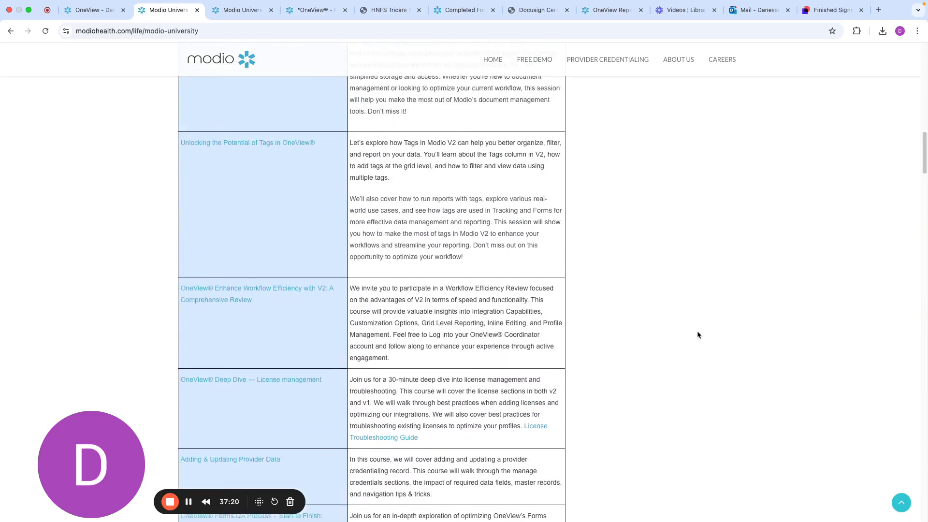
{"action": "scroll", "coordinate": [636, 328], "scroll_direction": "up", "scroll_amount": 10}
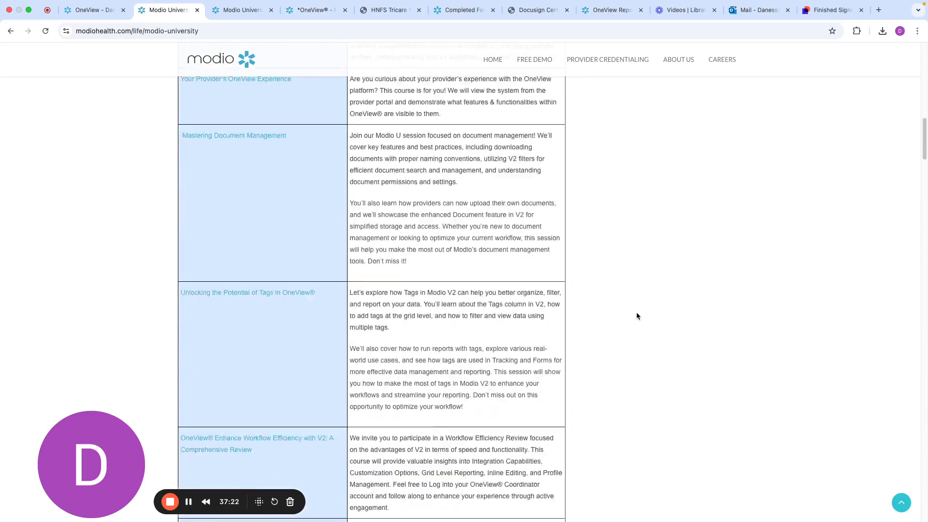
{"action": "scroll", "coordinate": [635, 316], "scroll_direction": "up", "scroll_amount": 10}
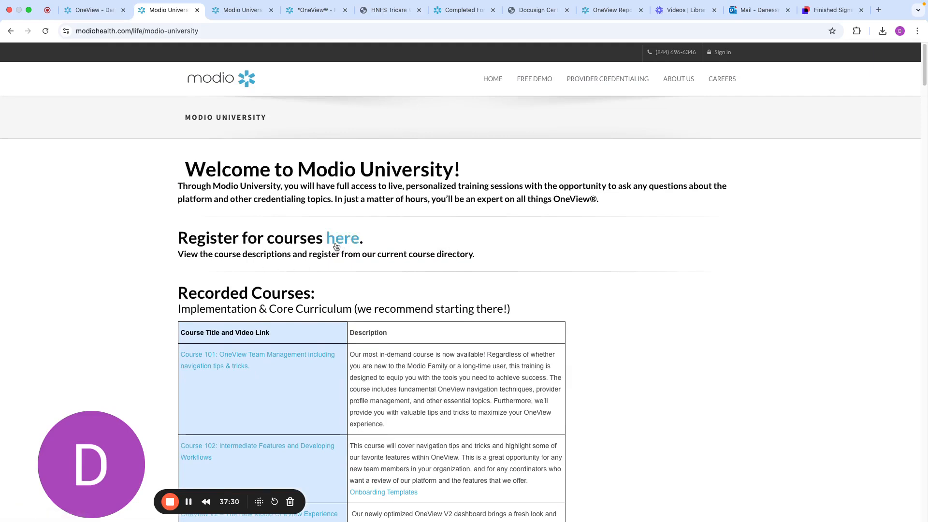
{"action": "left_click_drag", "start_coordinate": [373, 239], "coordinate": [177, 238]}
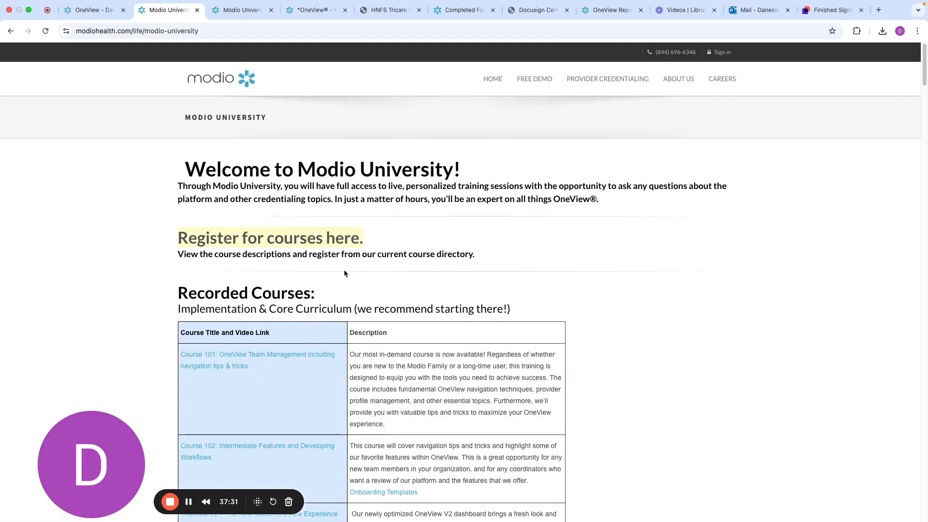